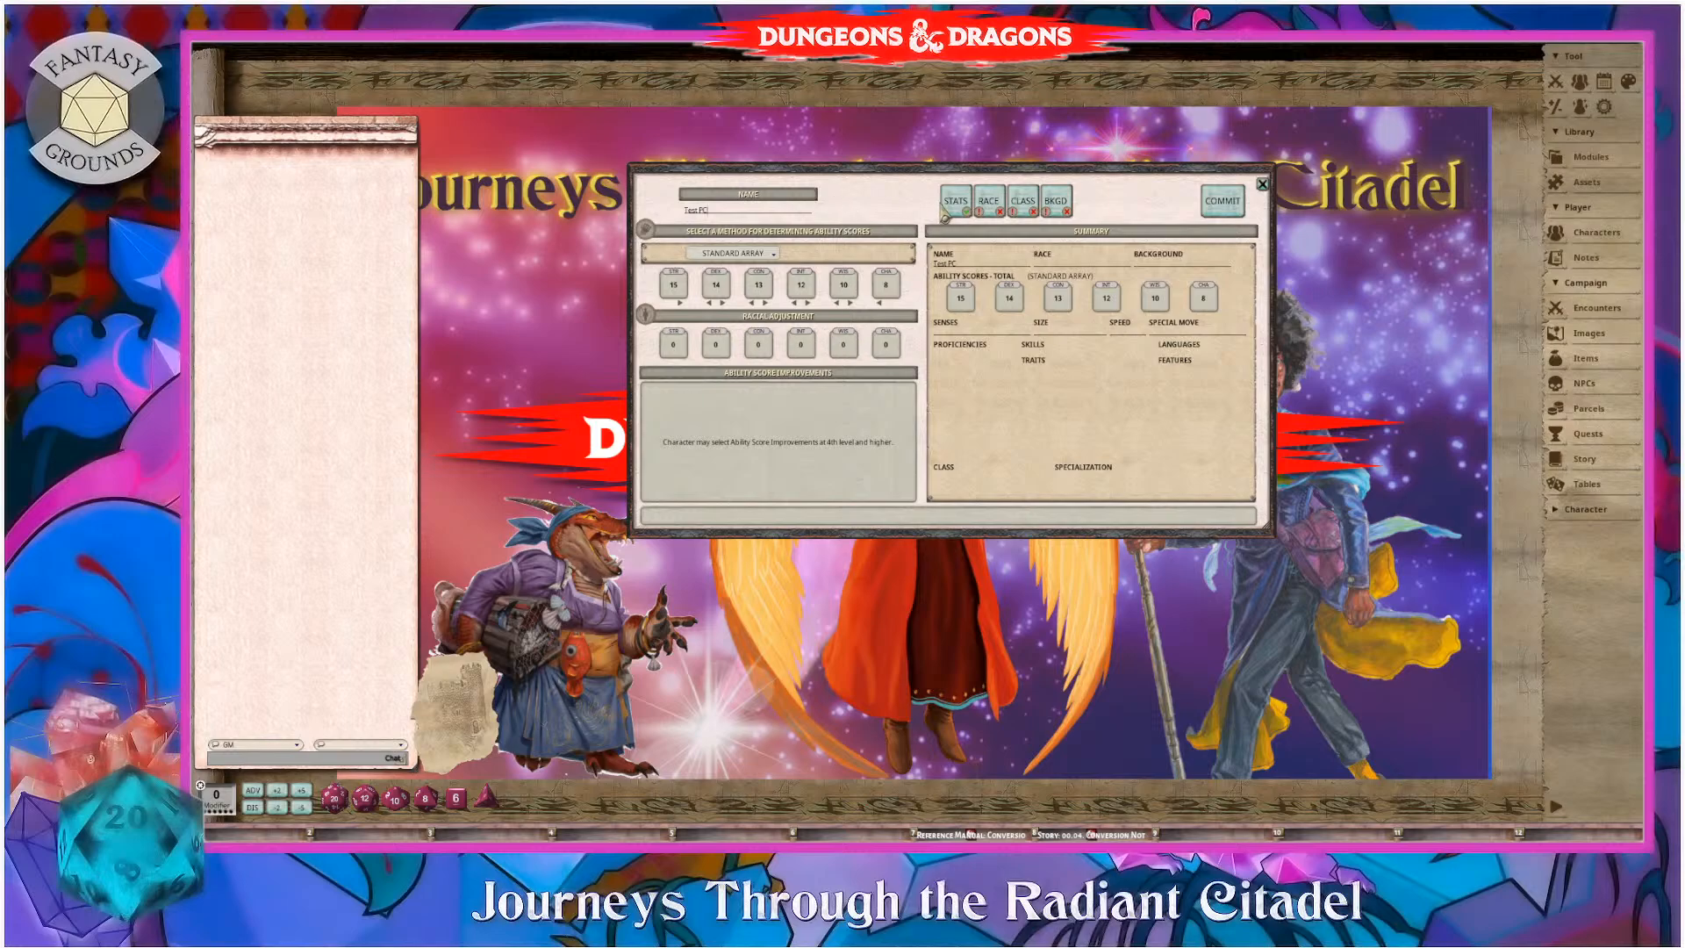
- Keep the standard array for the ability scores and choose Fairy as the character's race
click(772, 253)
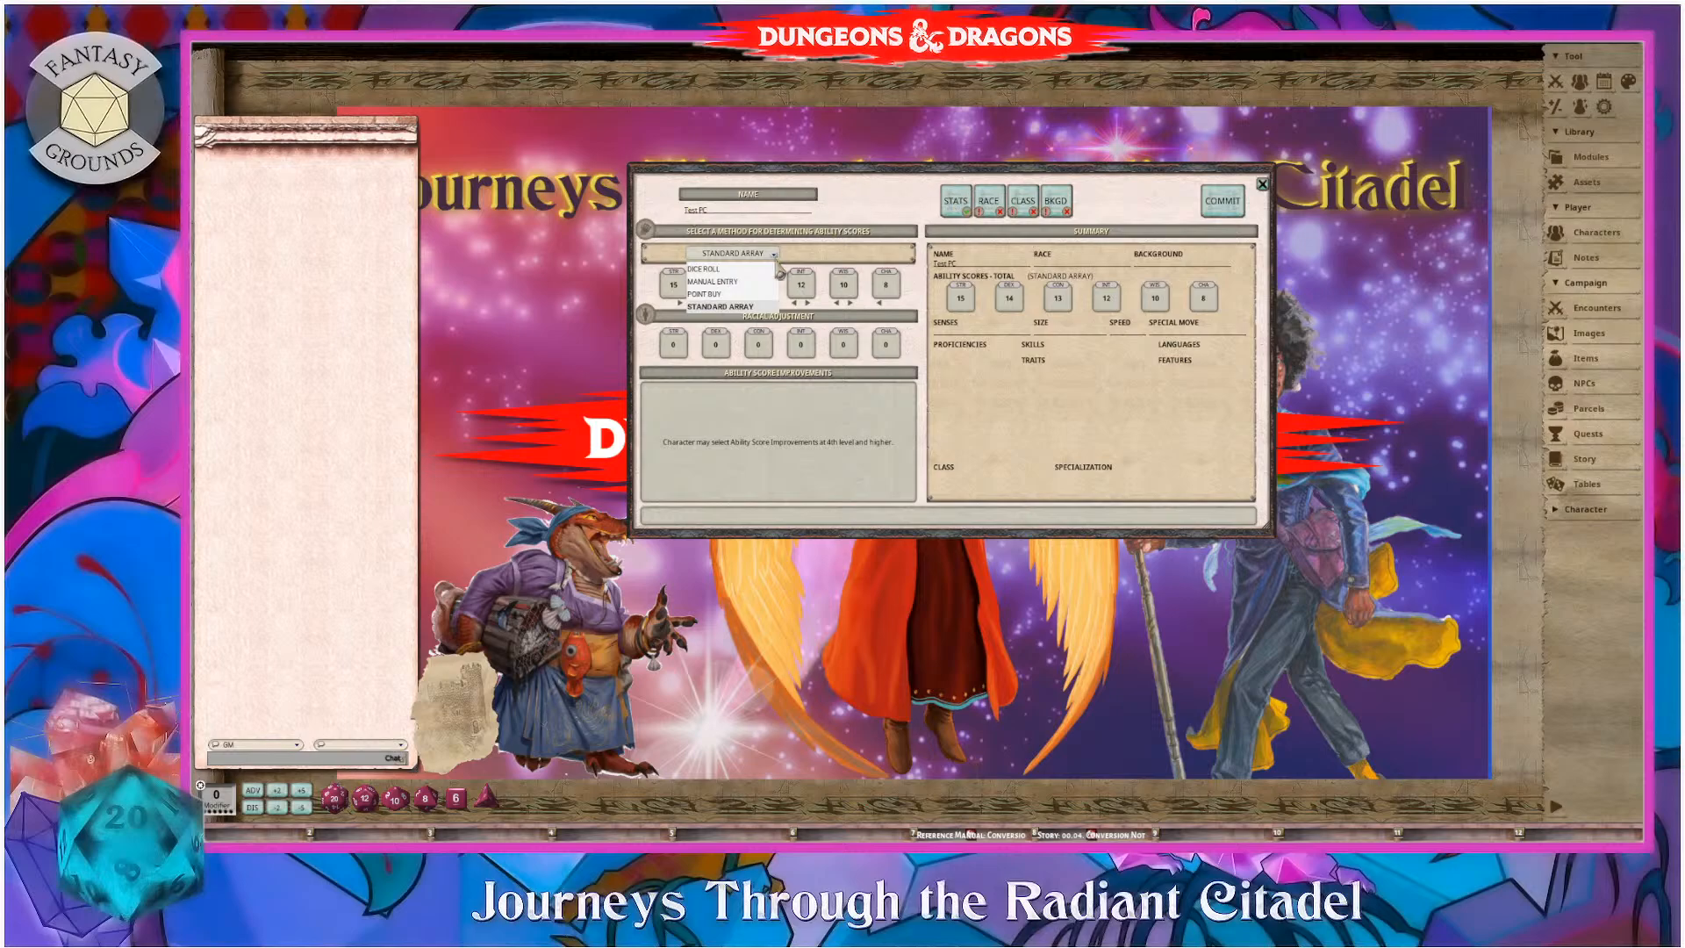
click(965, 209)
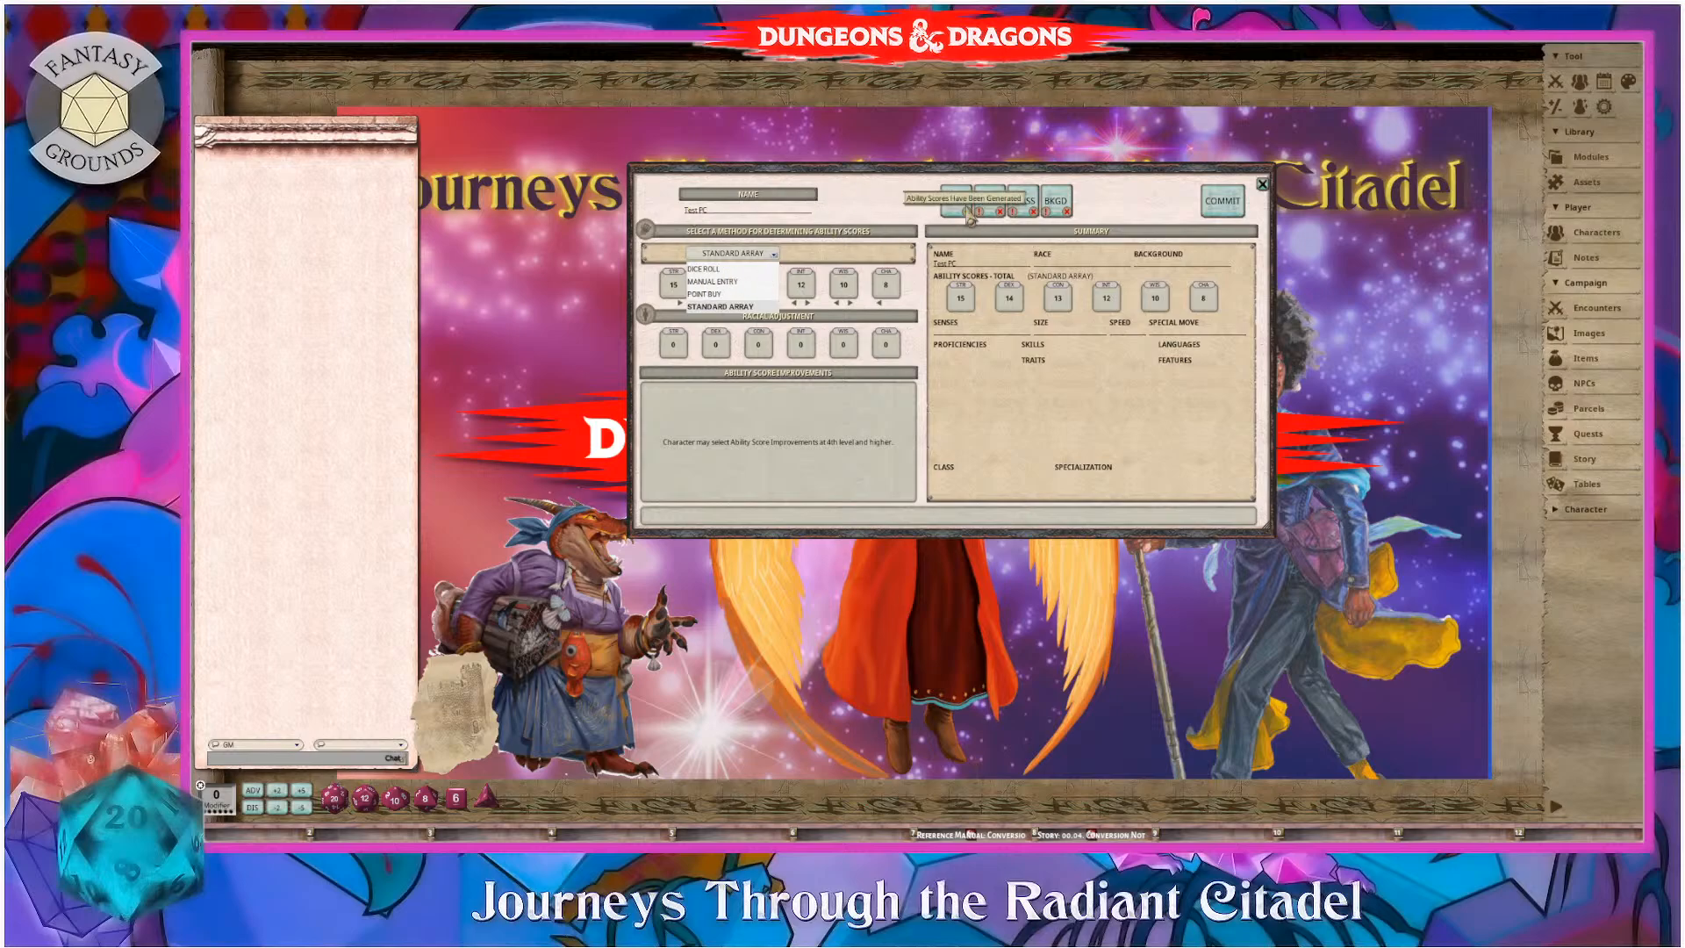
click(1002, 209)
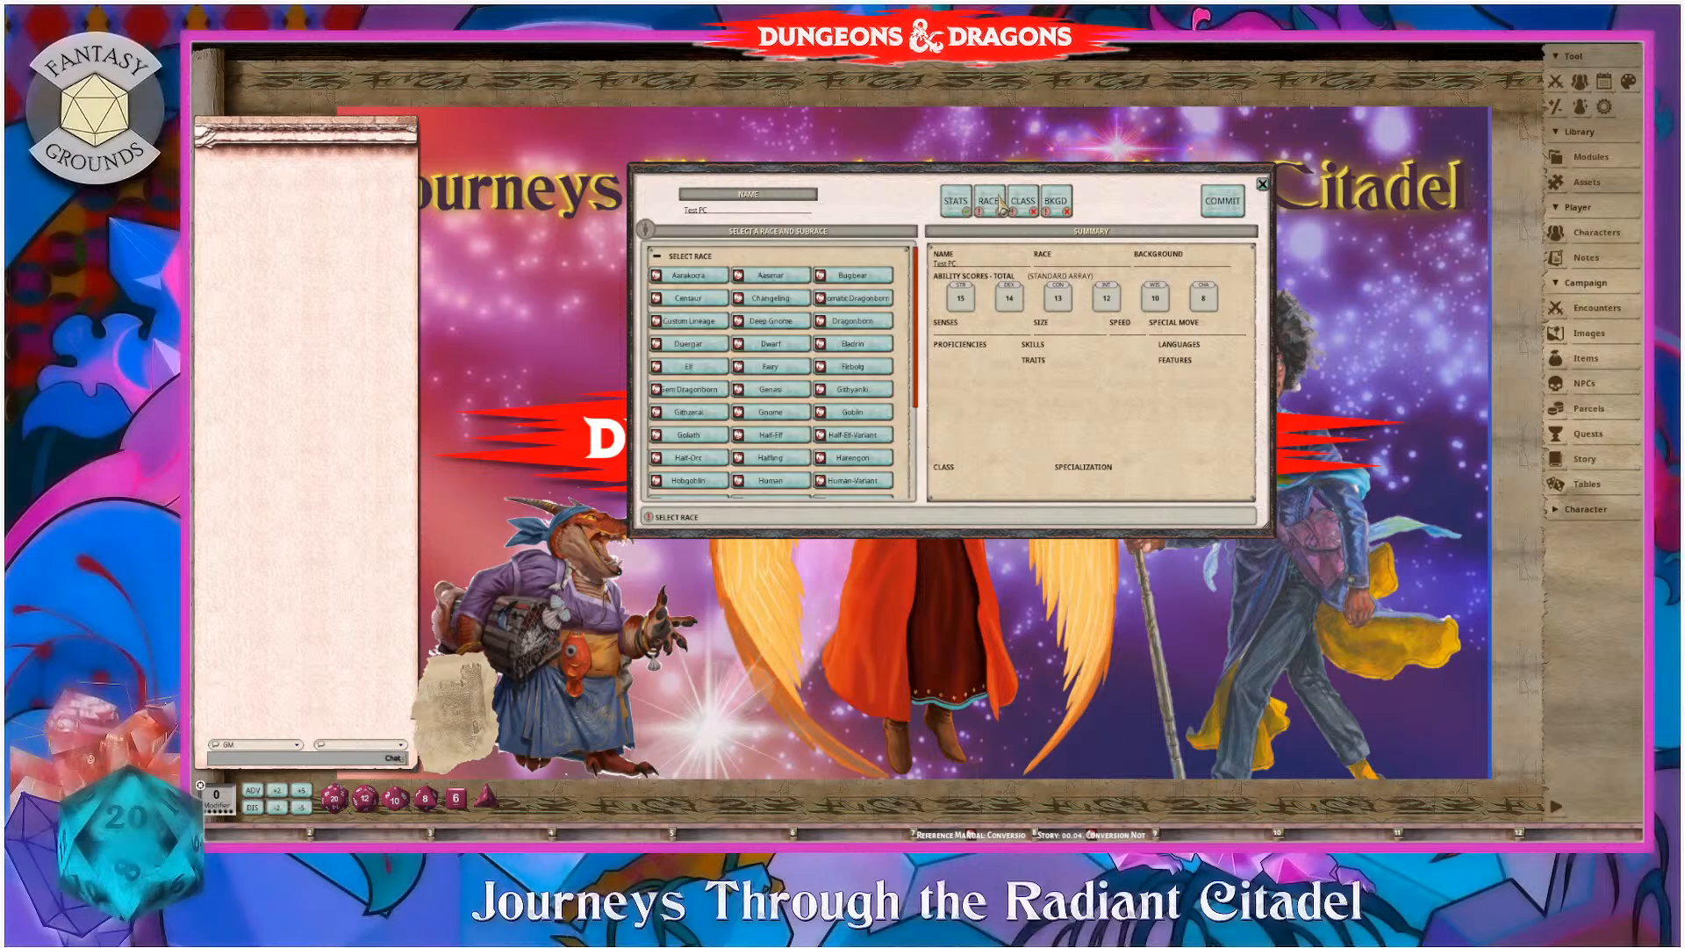
scroll(854, 457, down, 4)
scroll(858, 469, up, 4)
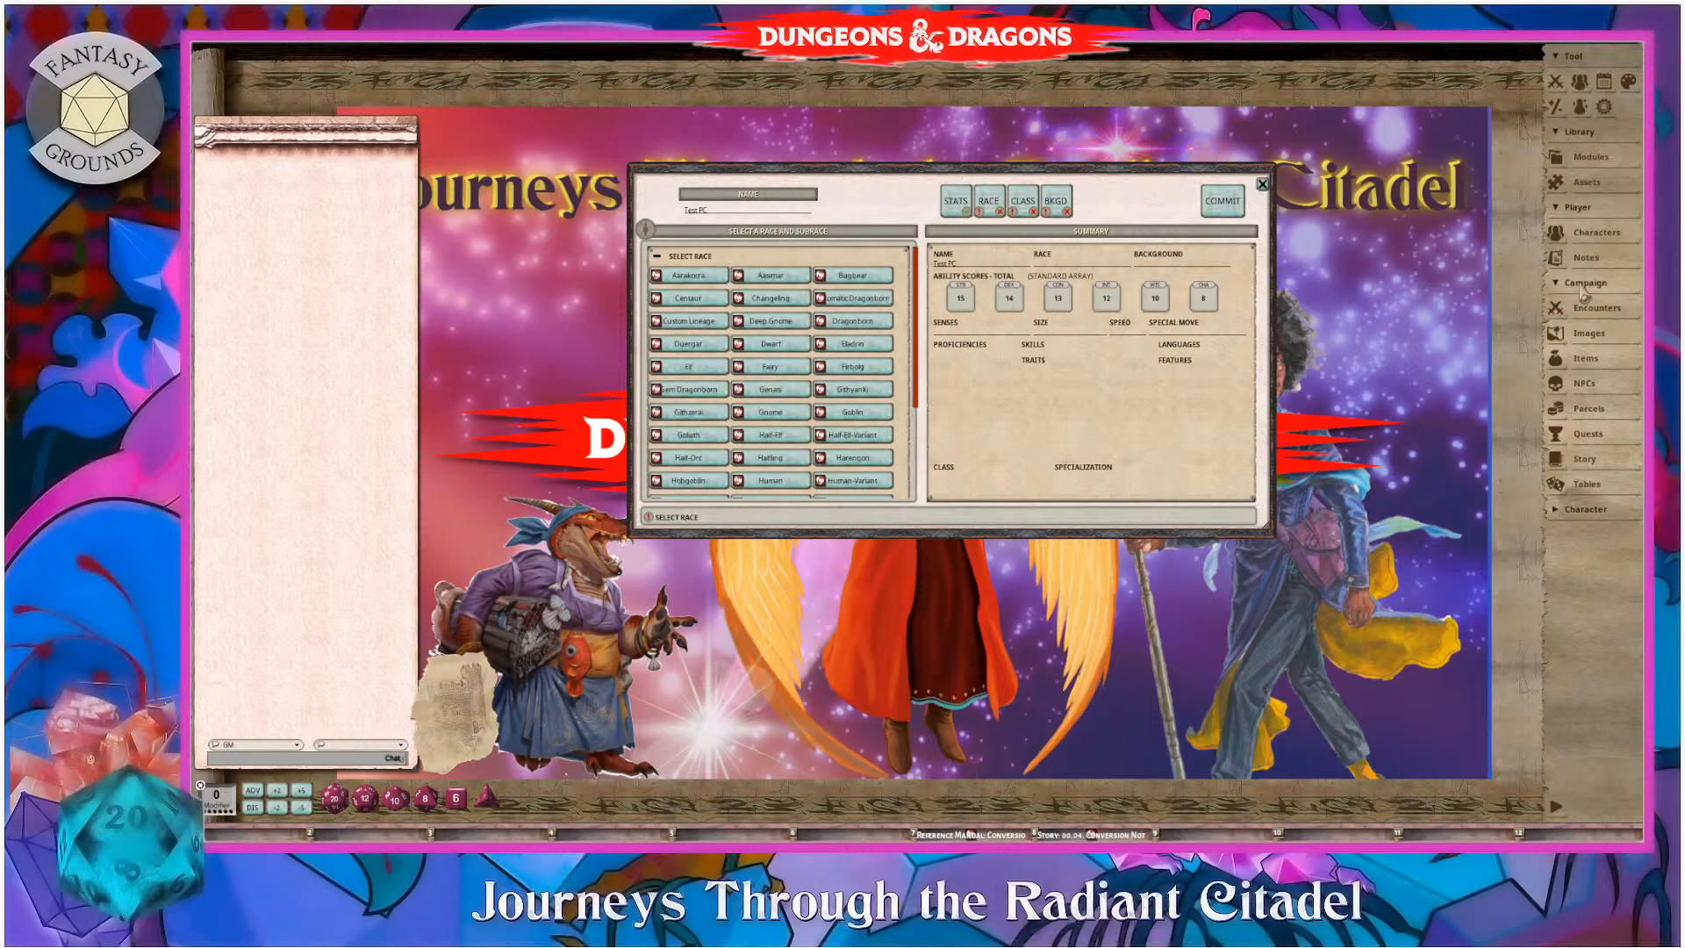
click(796, 376)
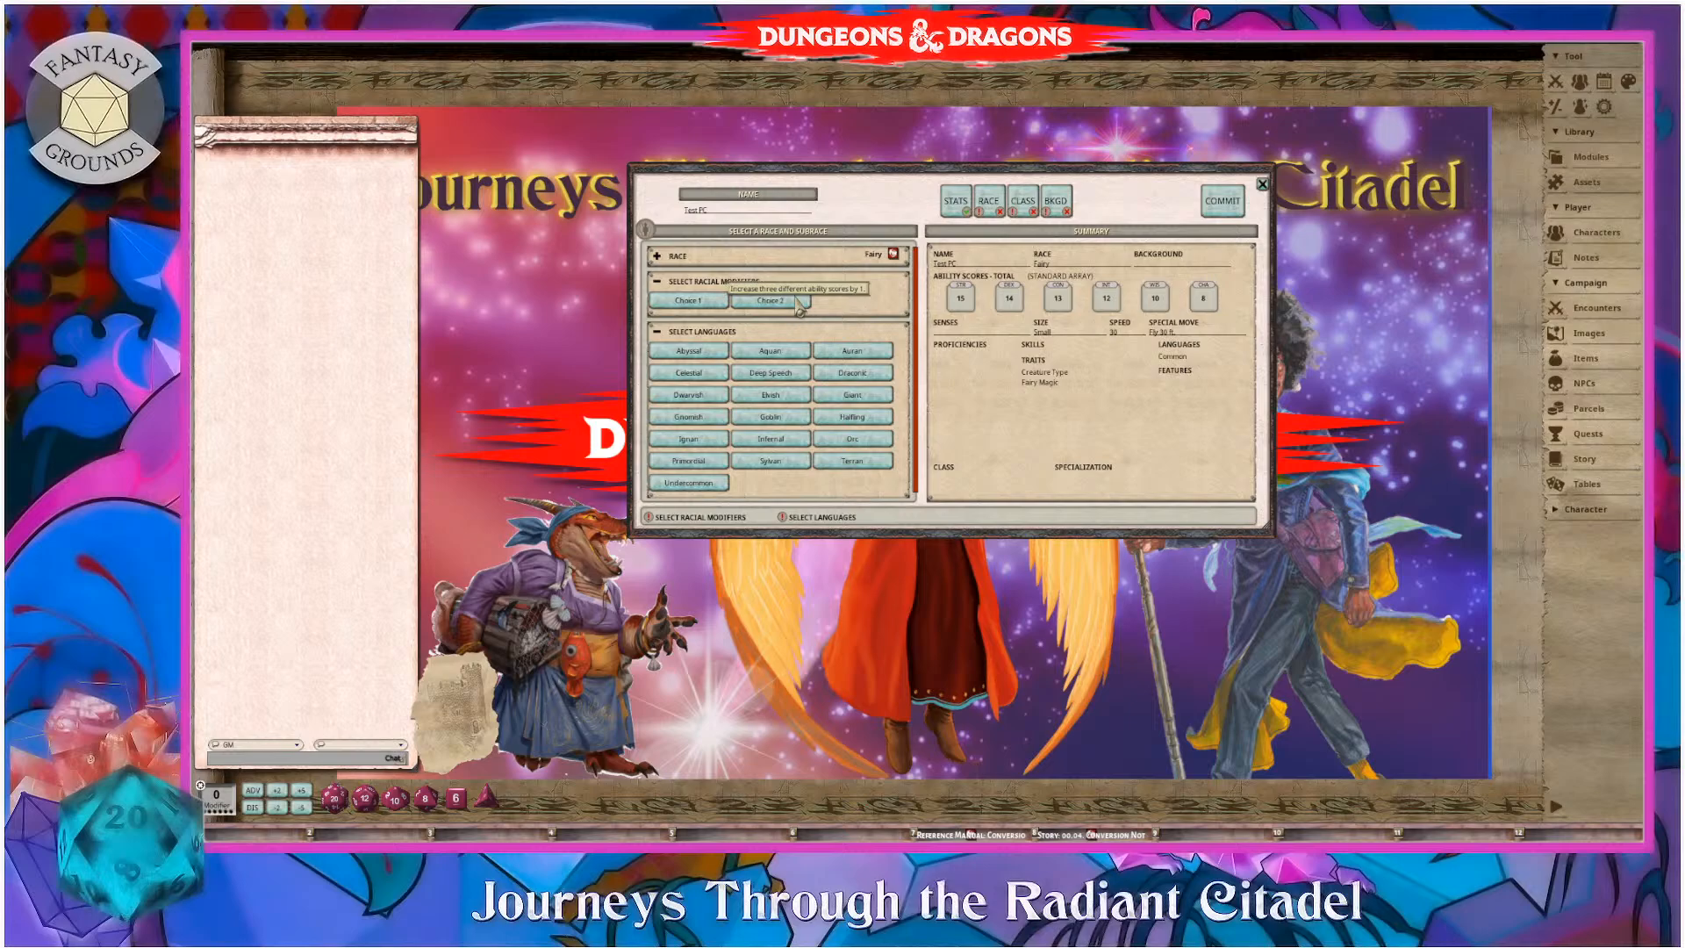
- Take the Choice 1 racial modifiers with +2 Charisma and +1 Dexterity, and add Sylvan as the racial language
click(689, 301)
scroll(788, 406, down, 1)
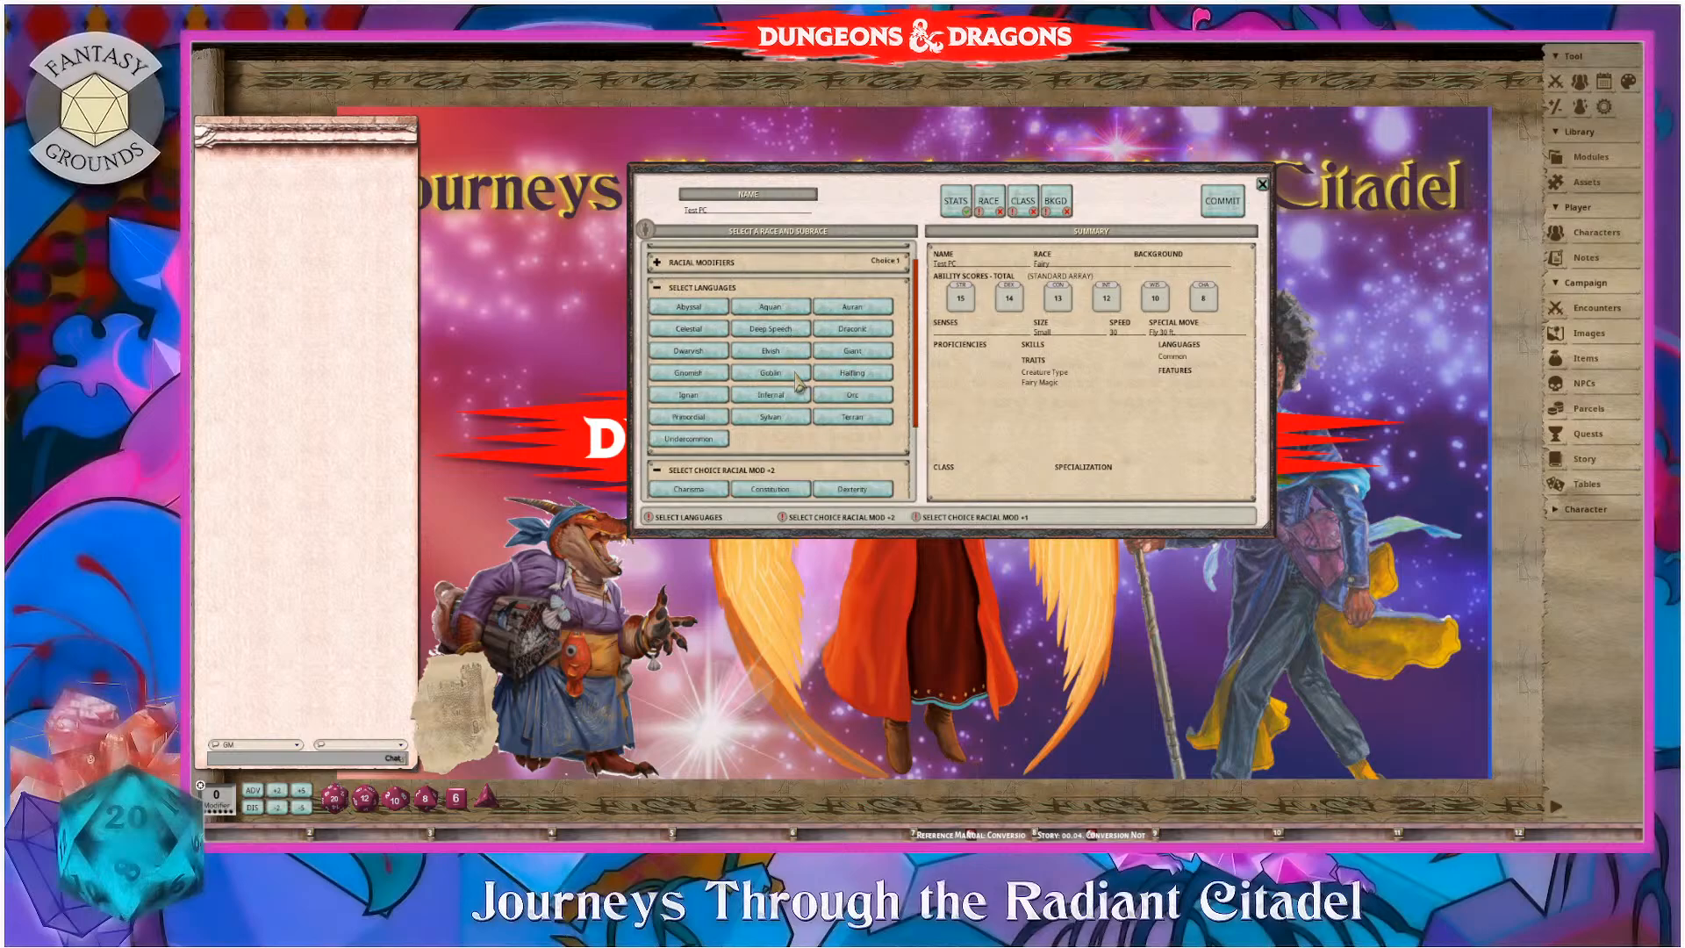
click(786, 418)
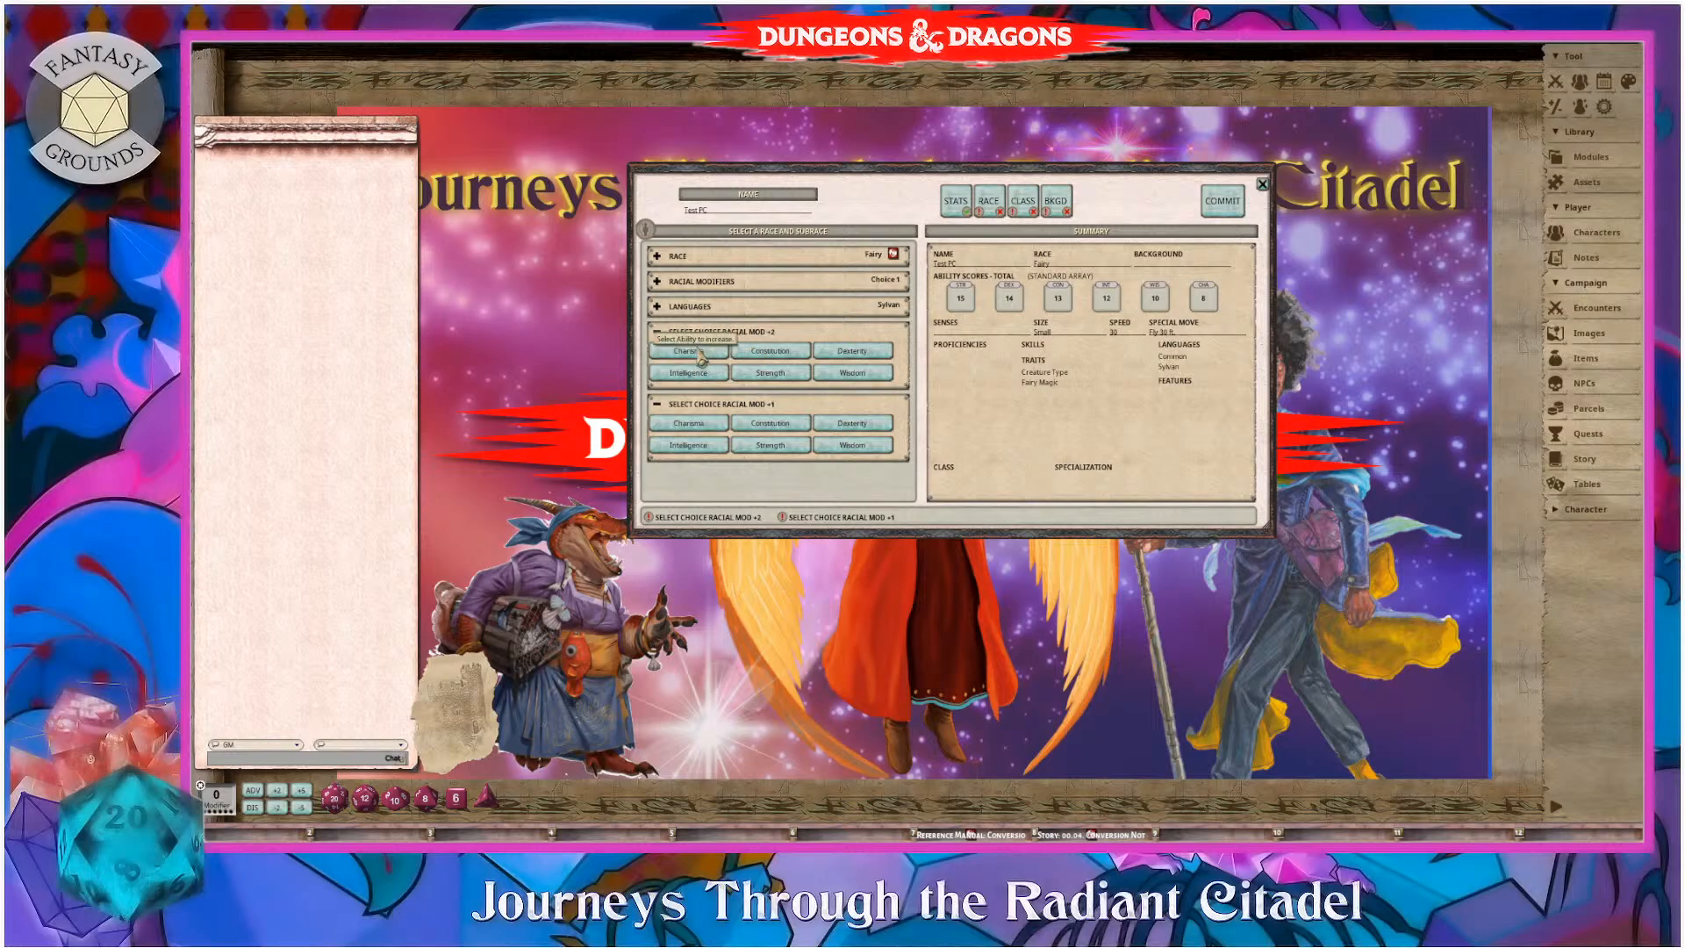
click(694, 351)
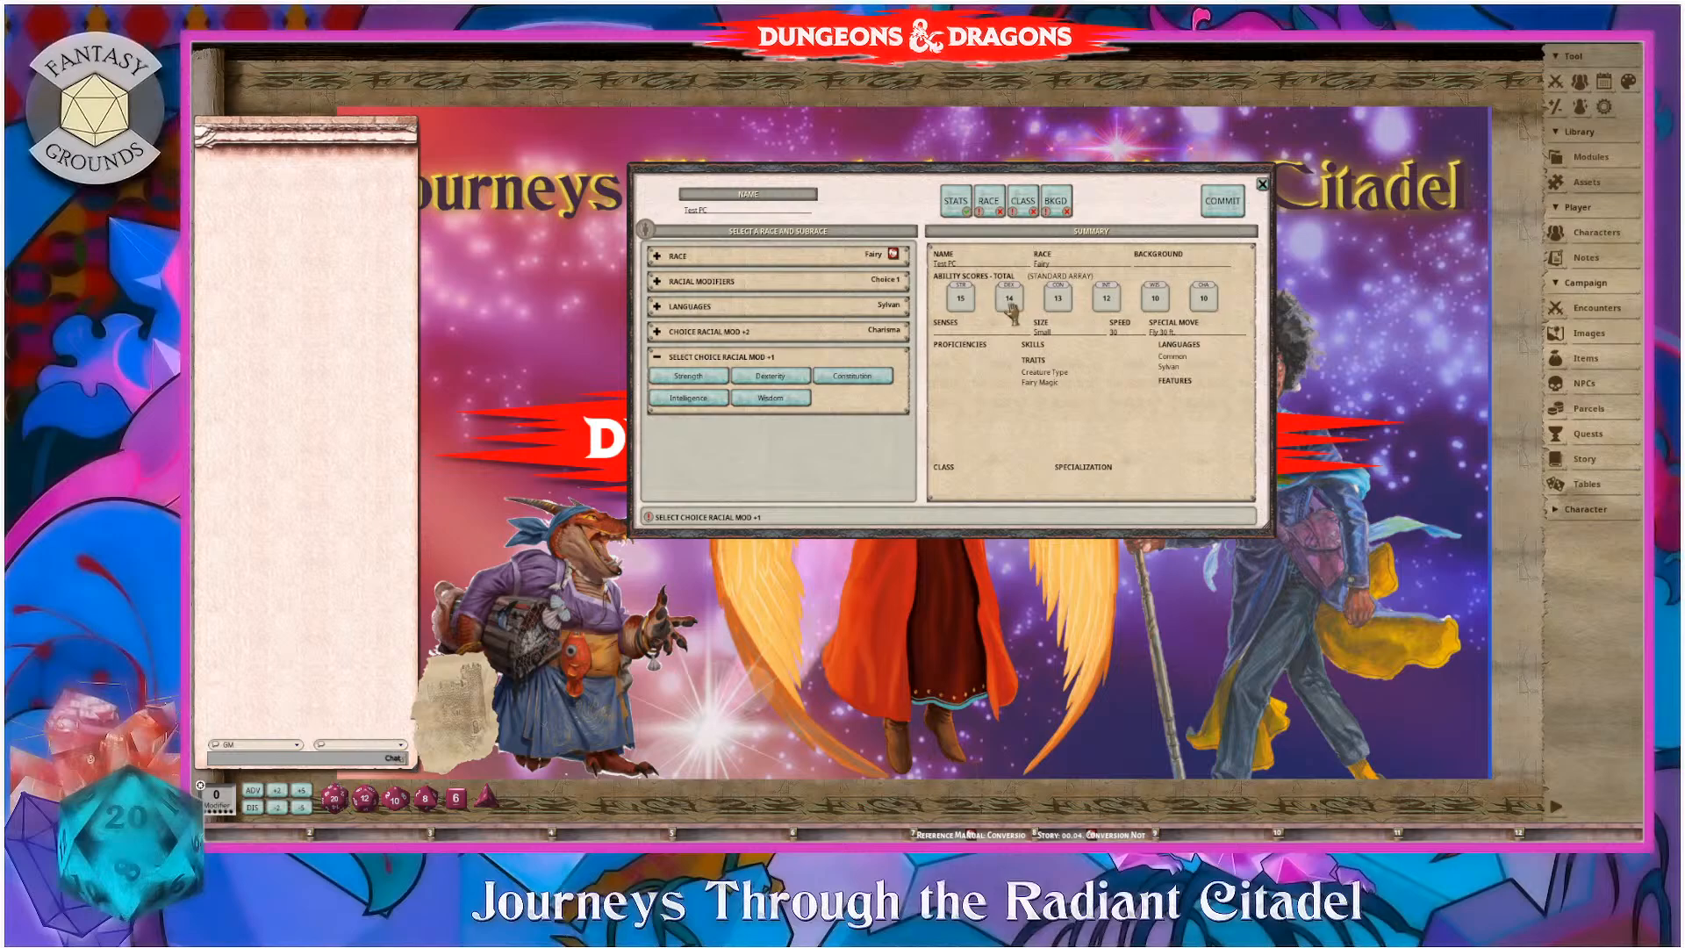
click(770, 380)
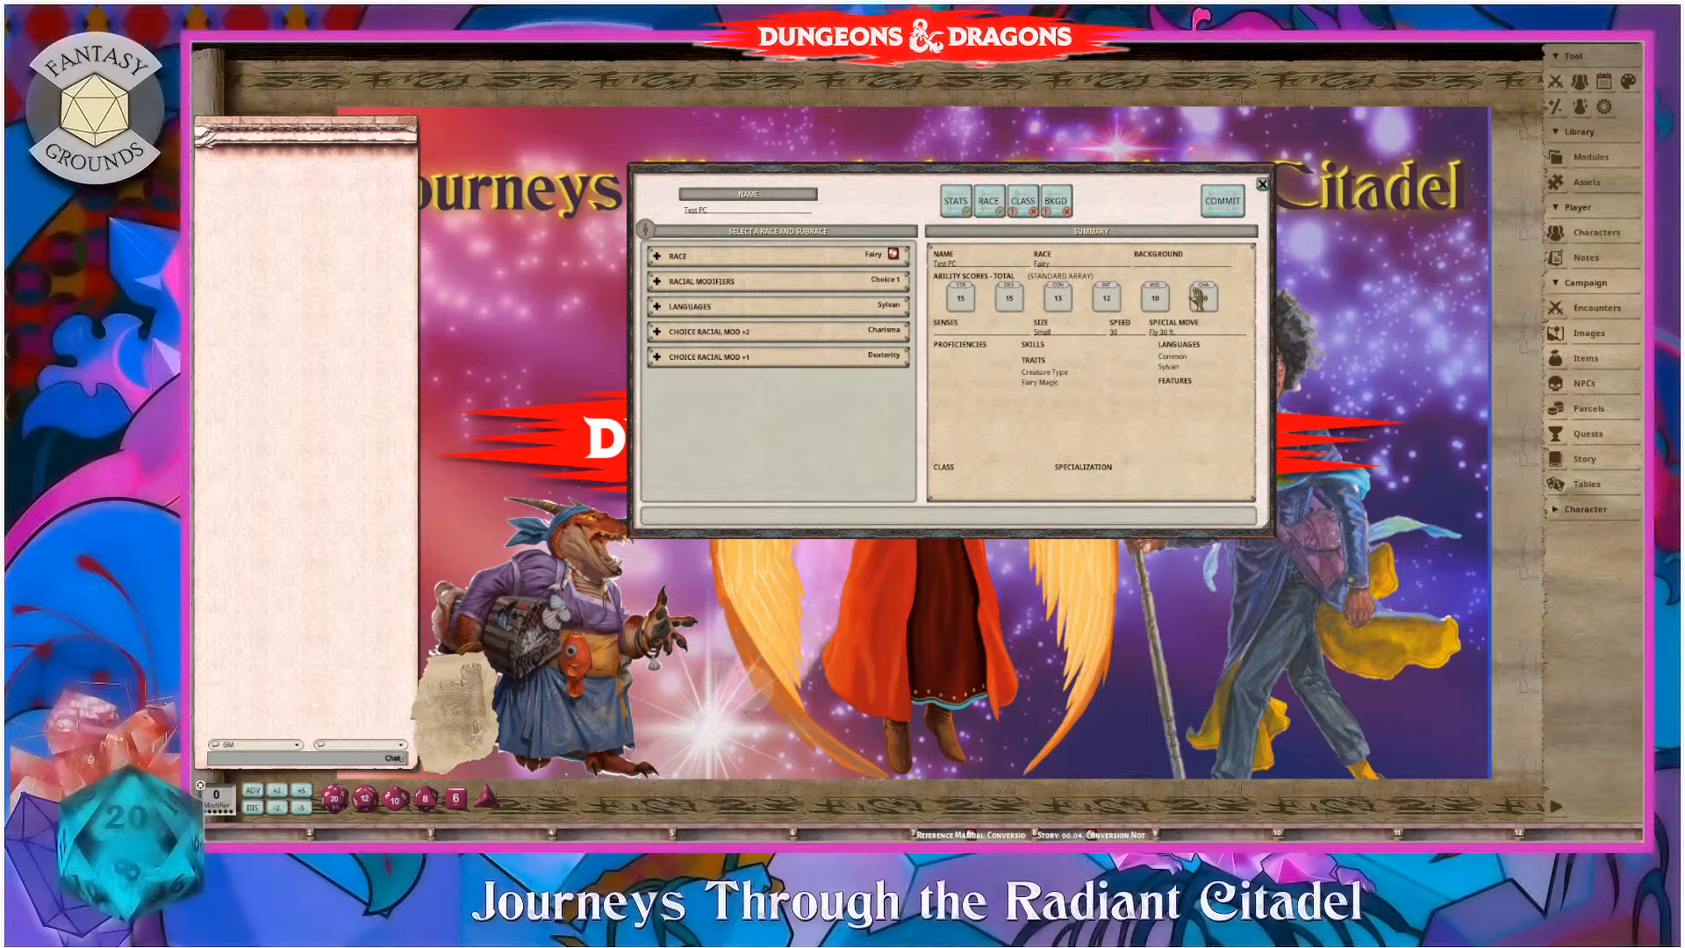
- Configure a Rogue class with Acrobatics, Sleight Of Hand, Stealth and Deception proficiency, plus expertise in Thieves' Tools and Stealth
click(1024, 204)
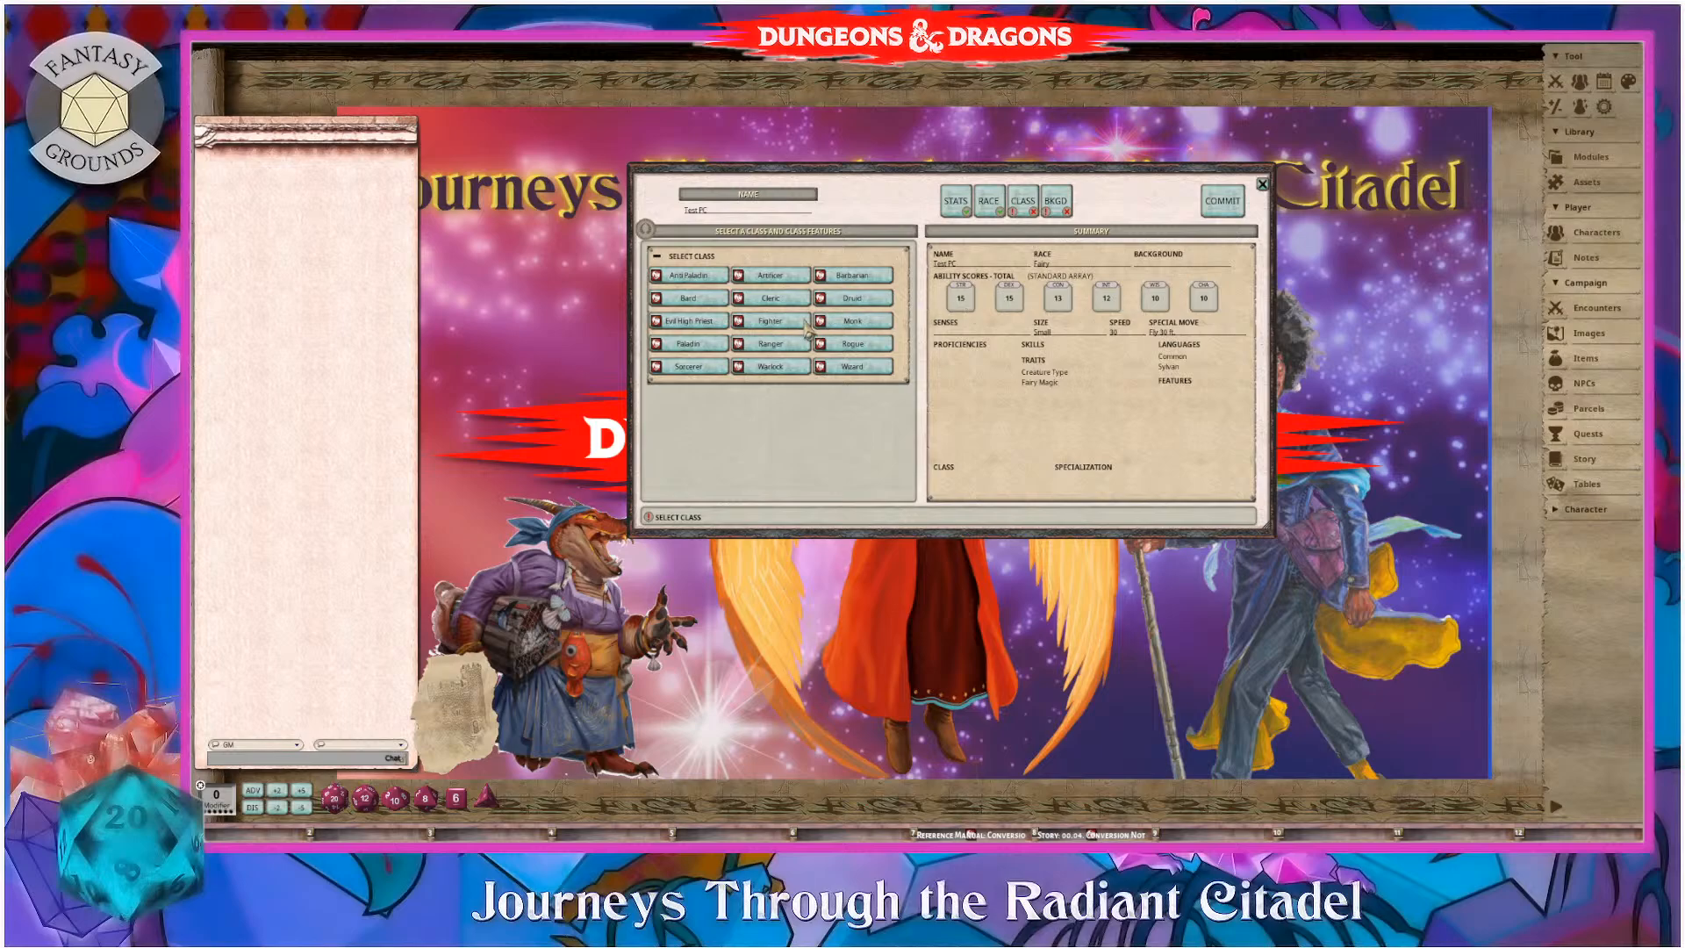
click(867, 346)
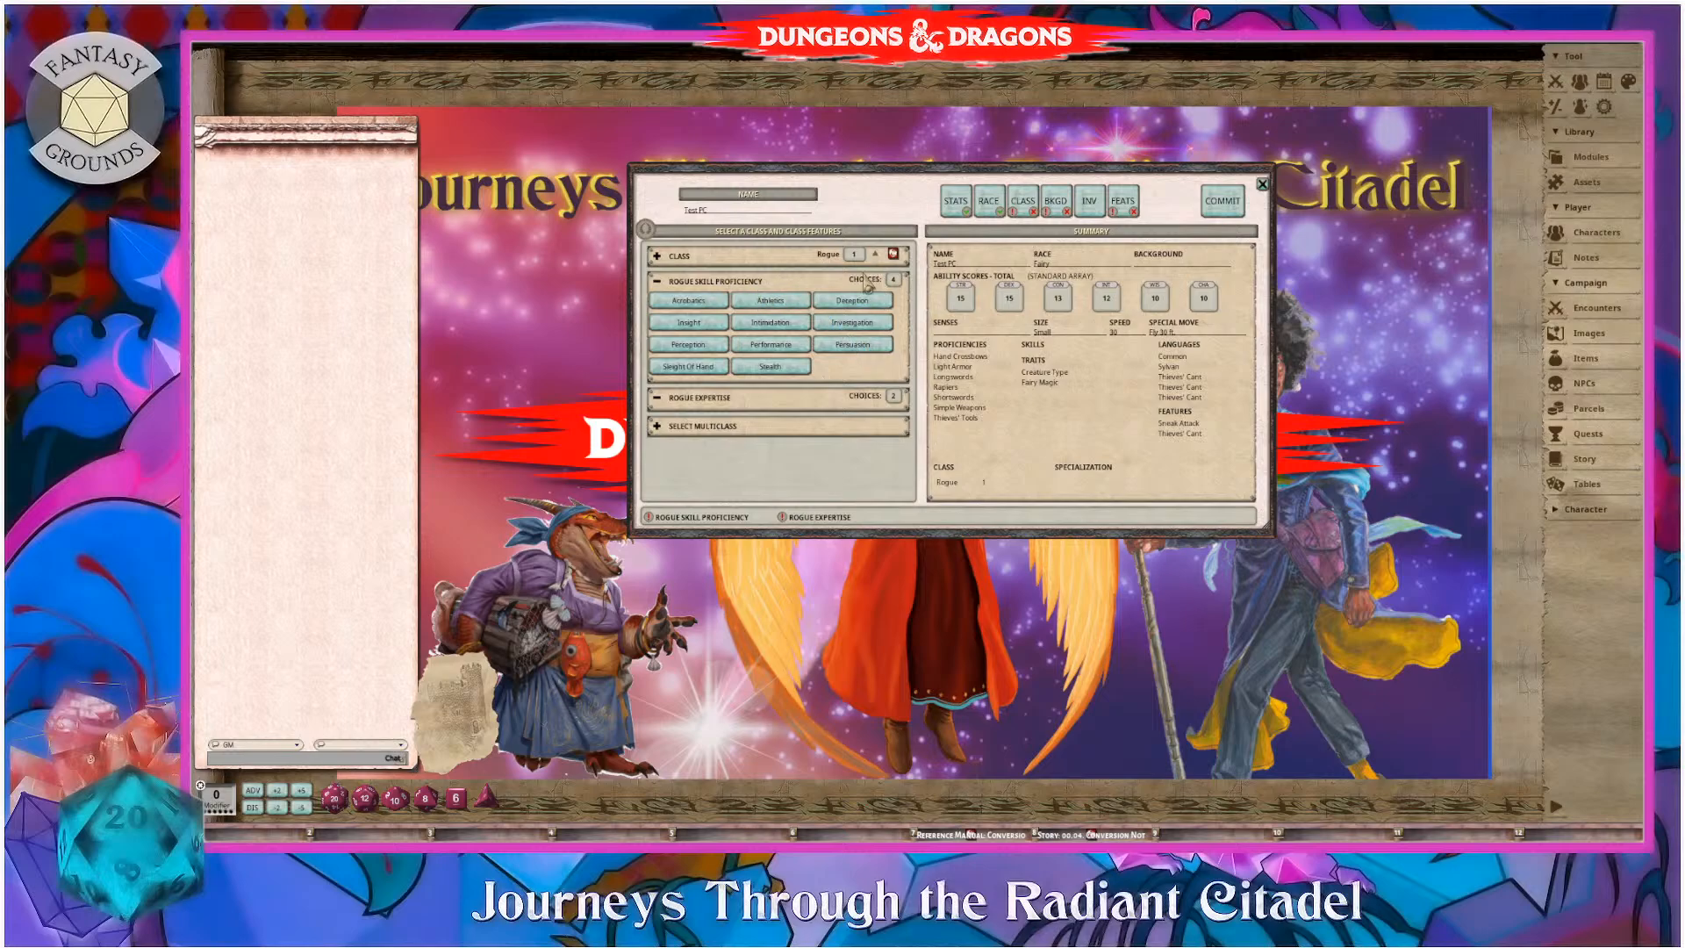
click(691, 301)
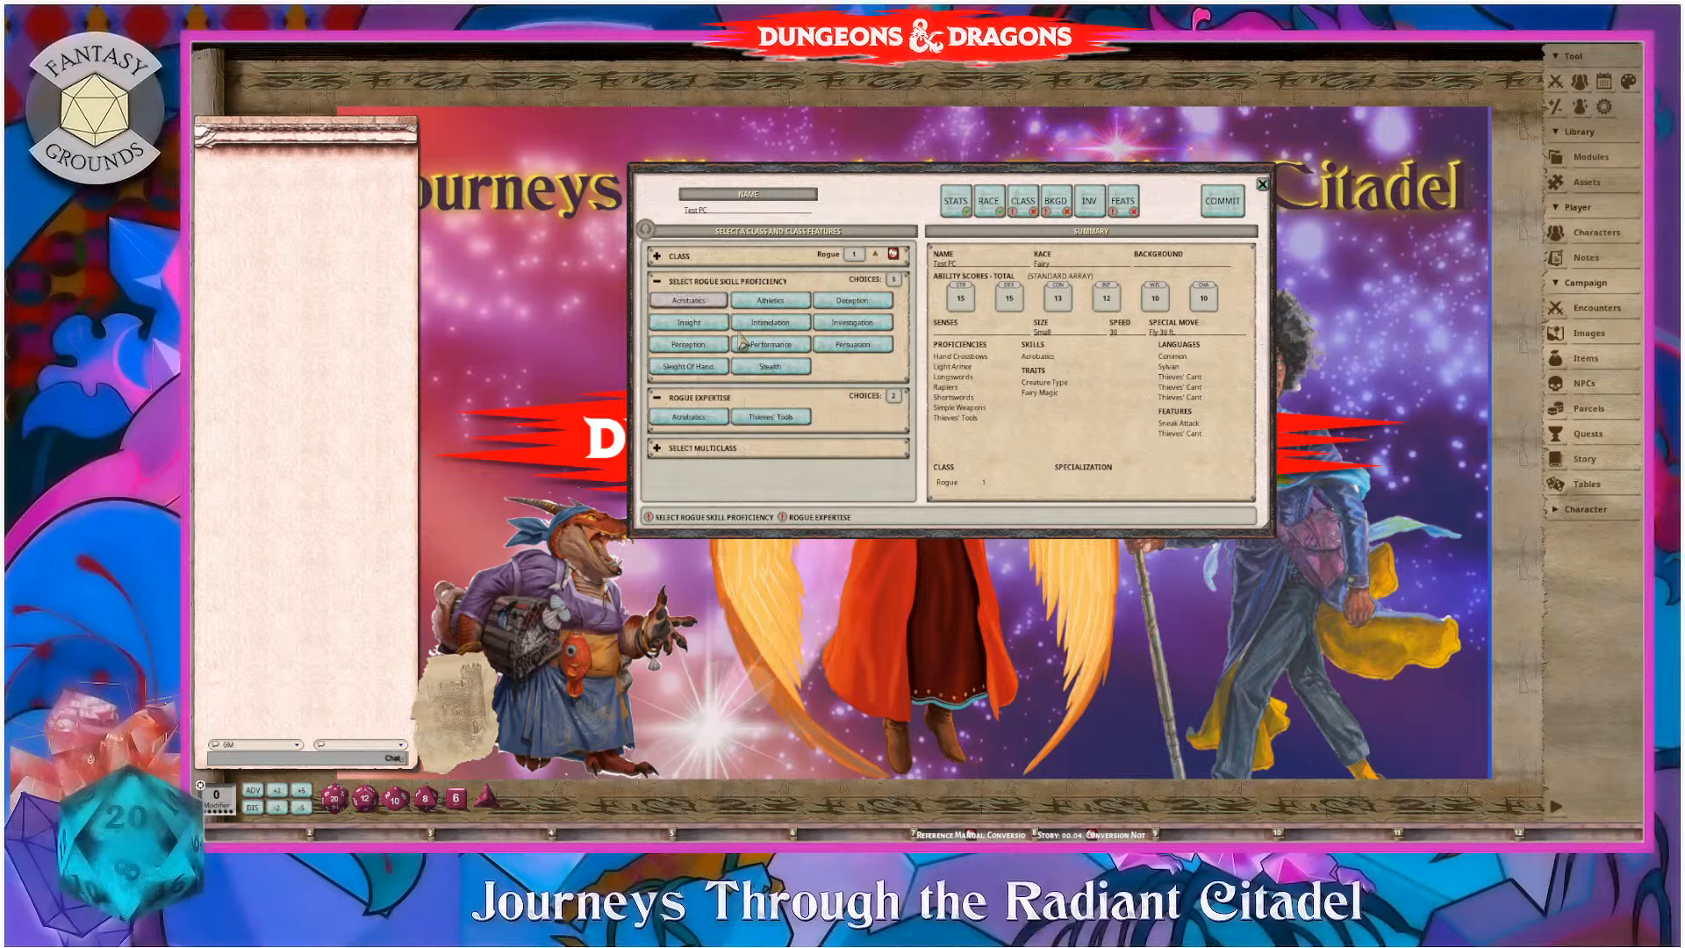
click(704, 368)
click(789, 372)
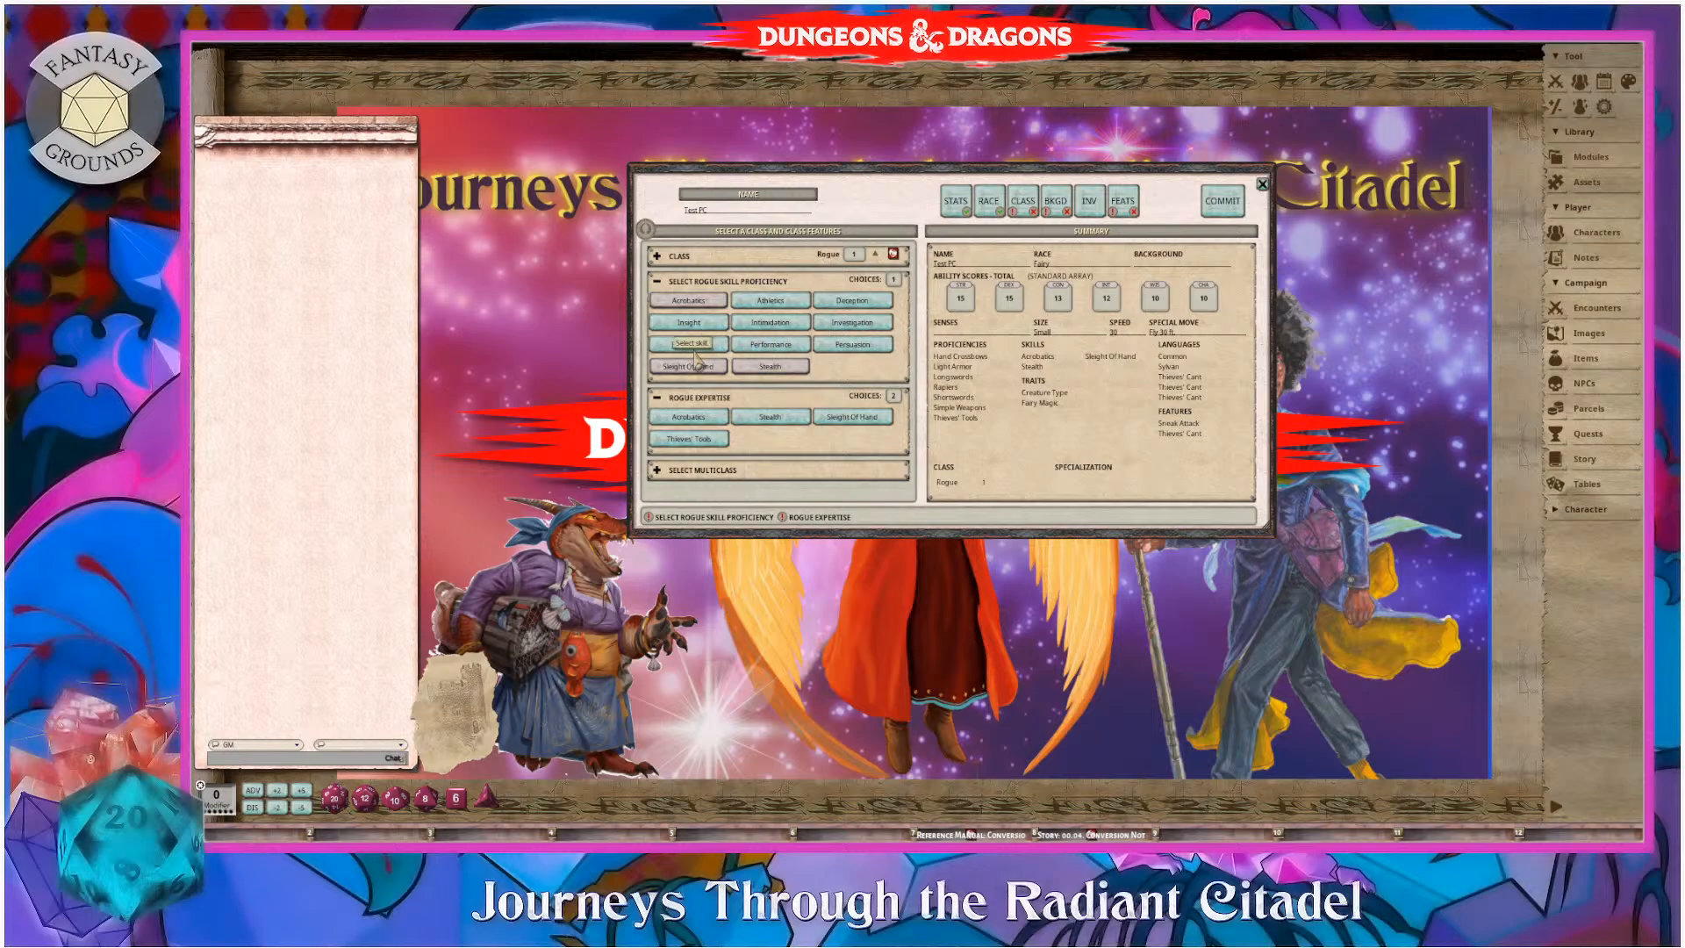
click(877, 303)
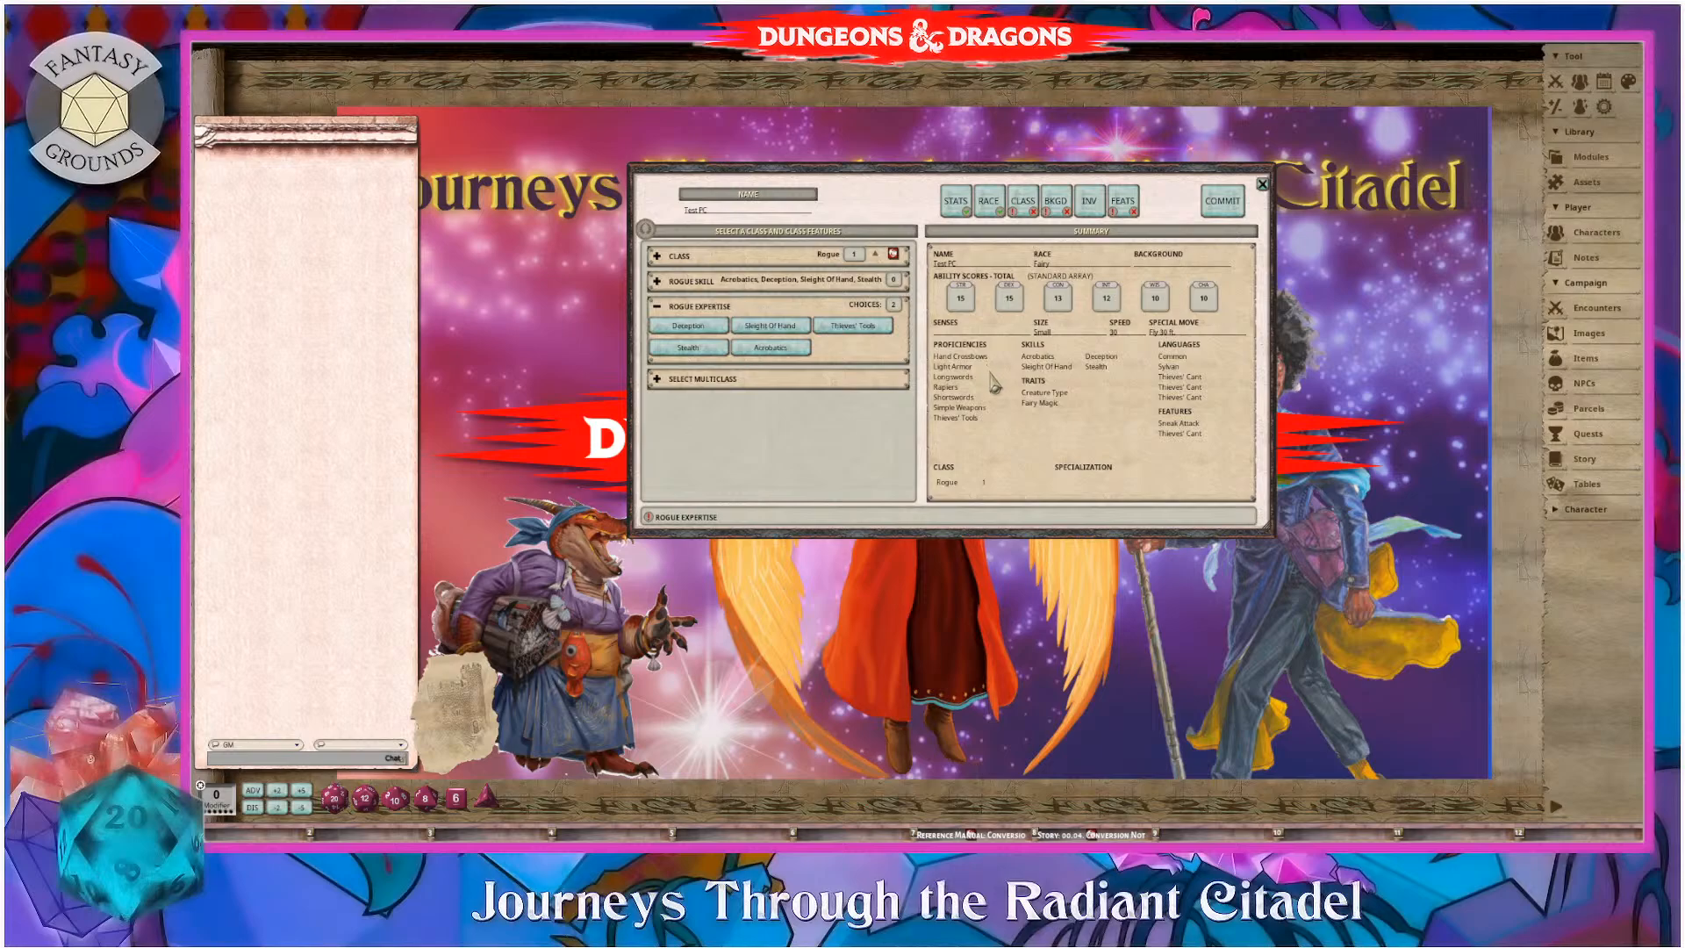
click(860, 330)
click(690, 349)
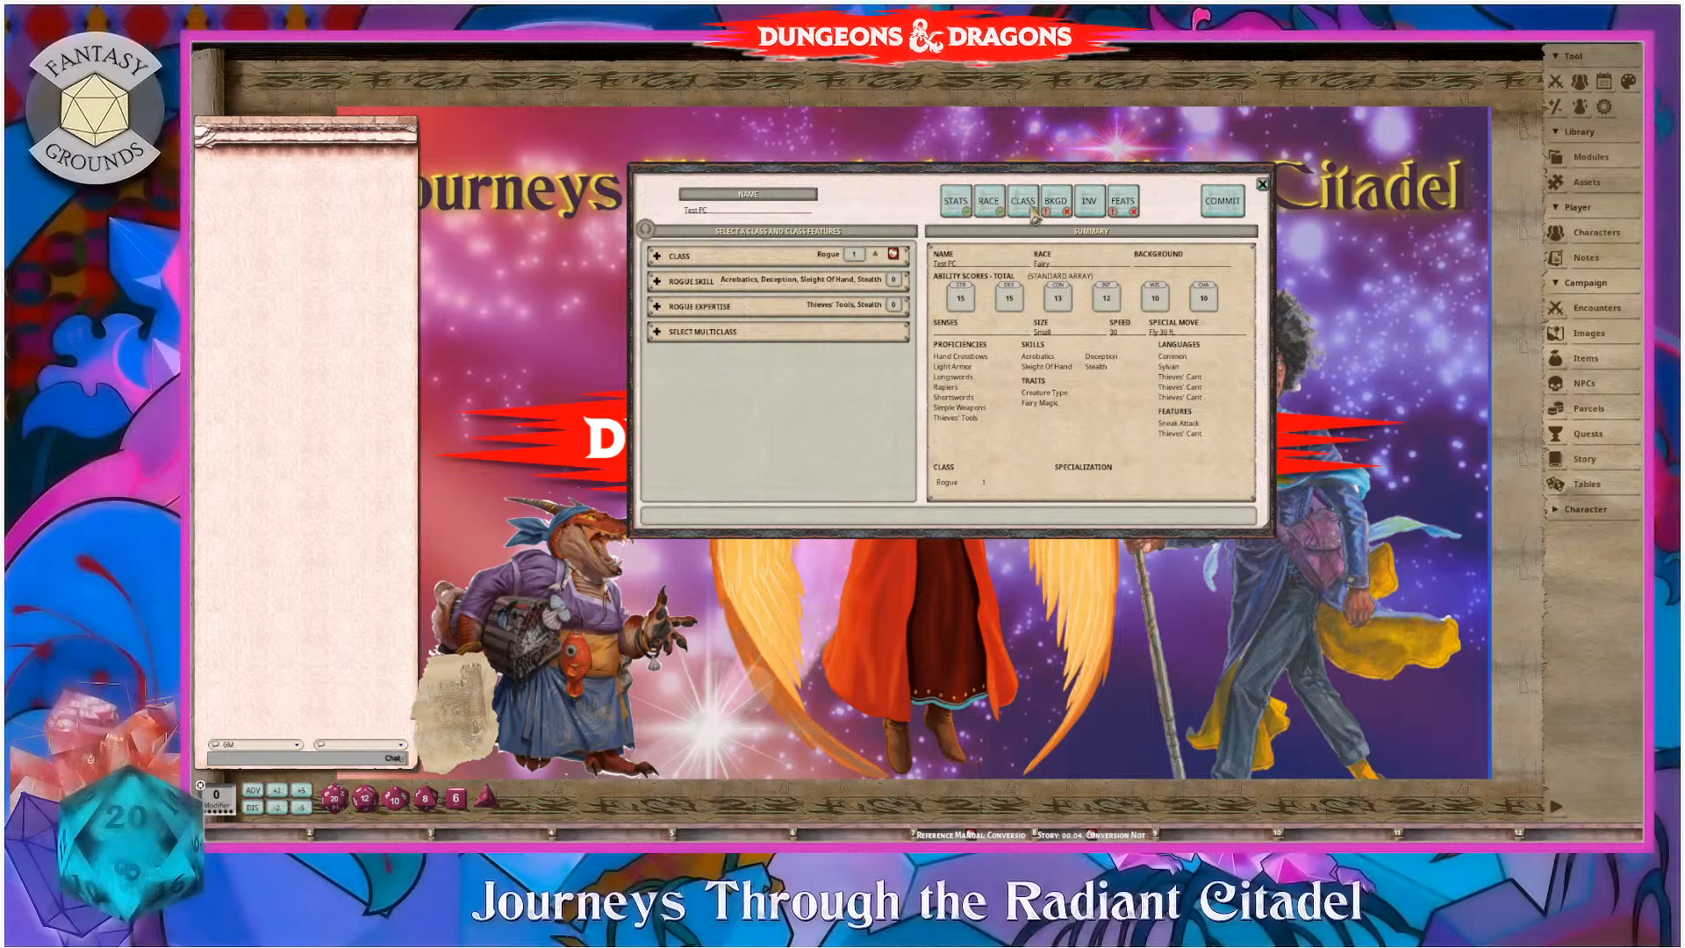
- Choose the Entertainer background with Pan Flute as its tool proficiency
click(1059, 210)
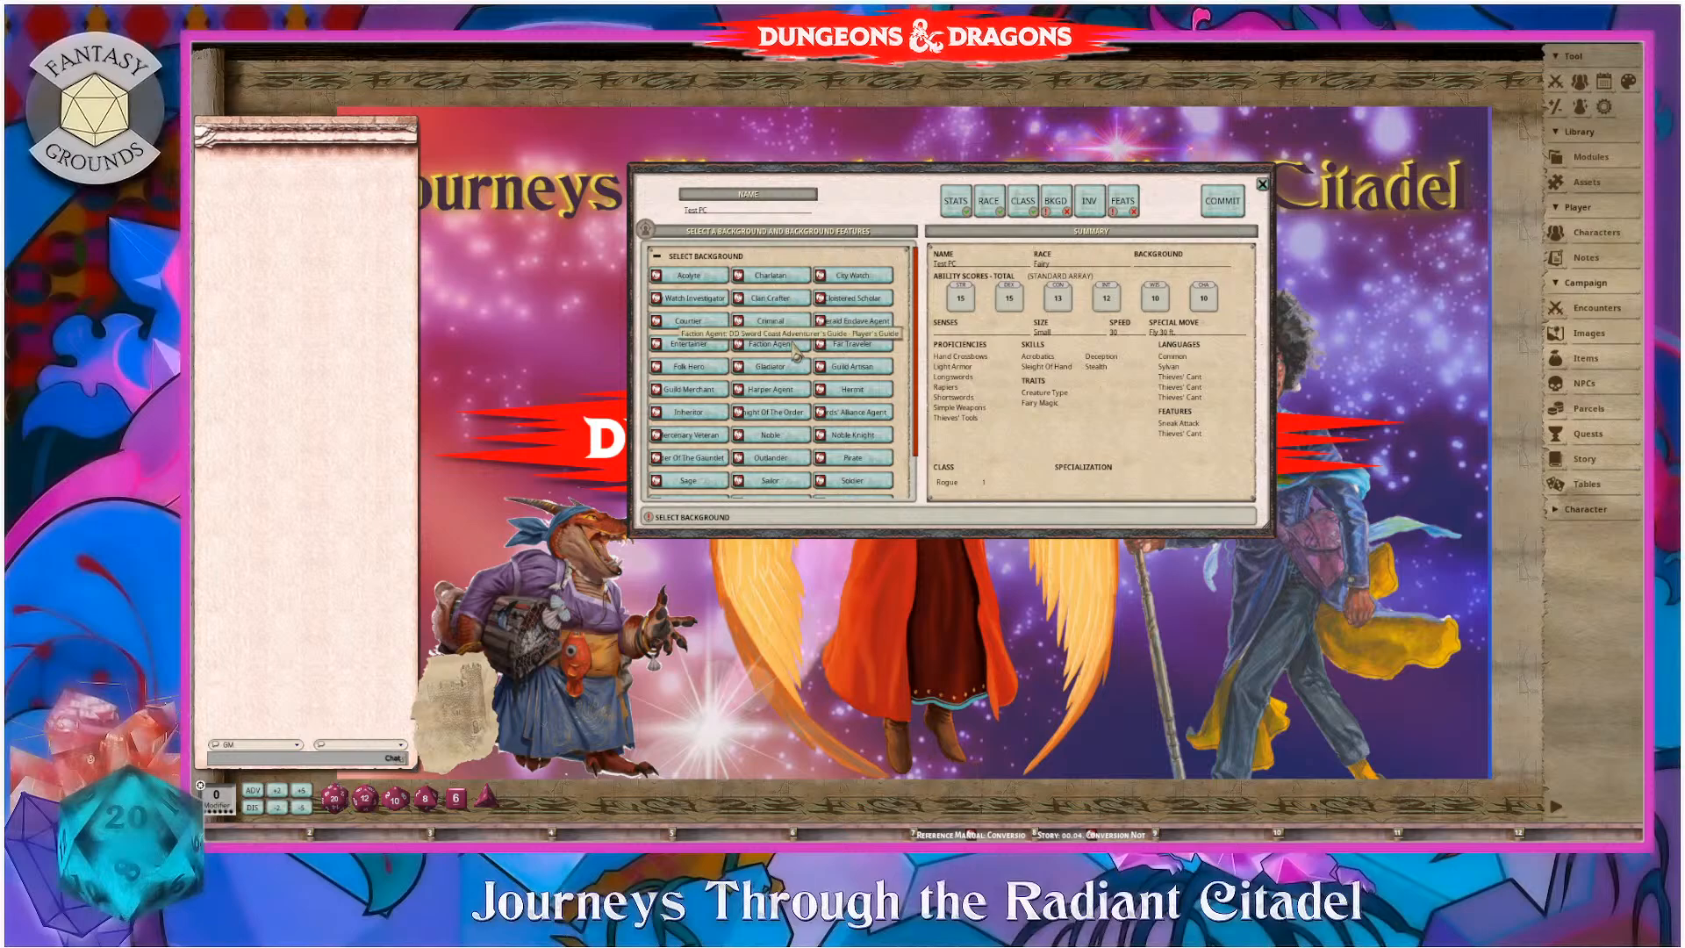
click(696, 354)
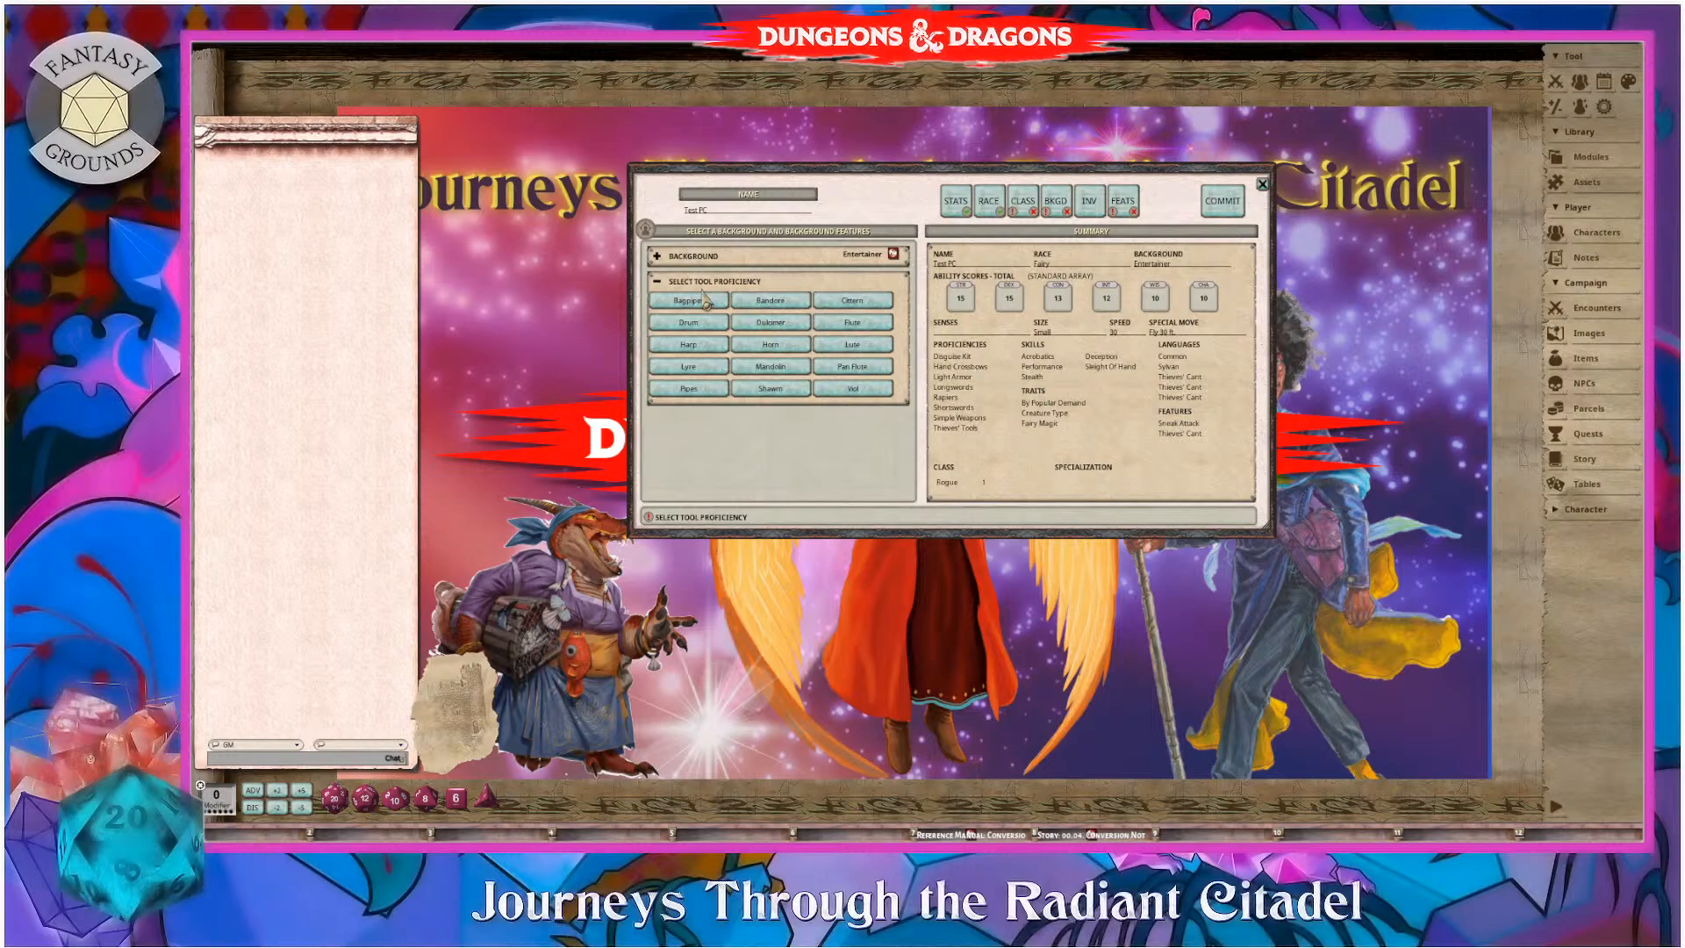
click(863, 367)
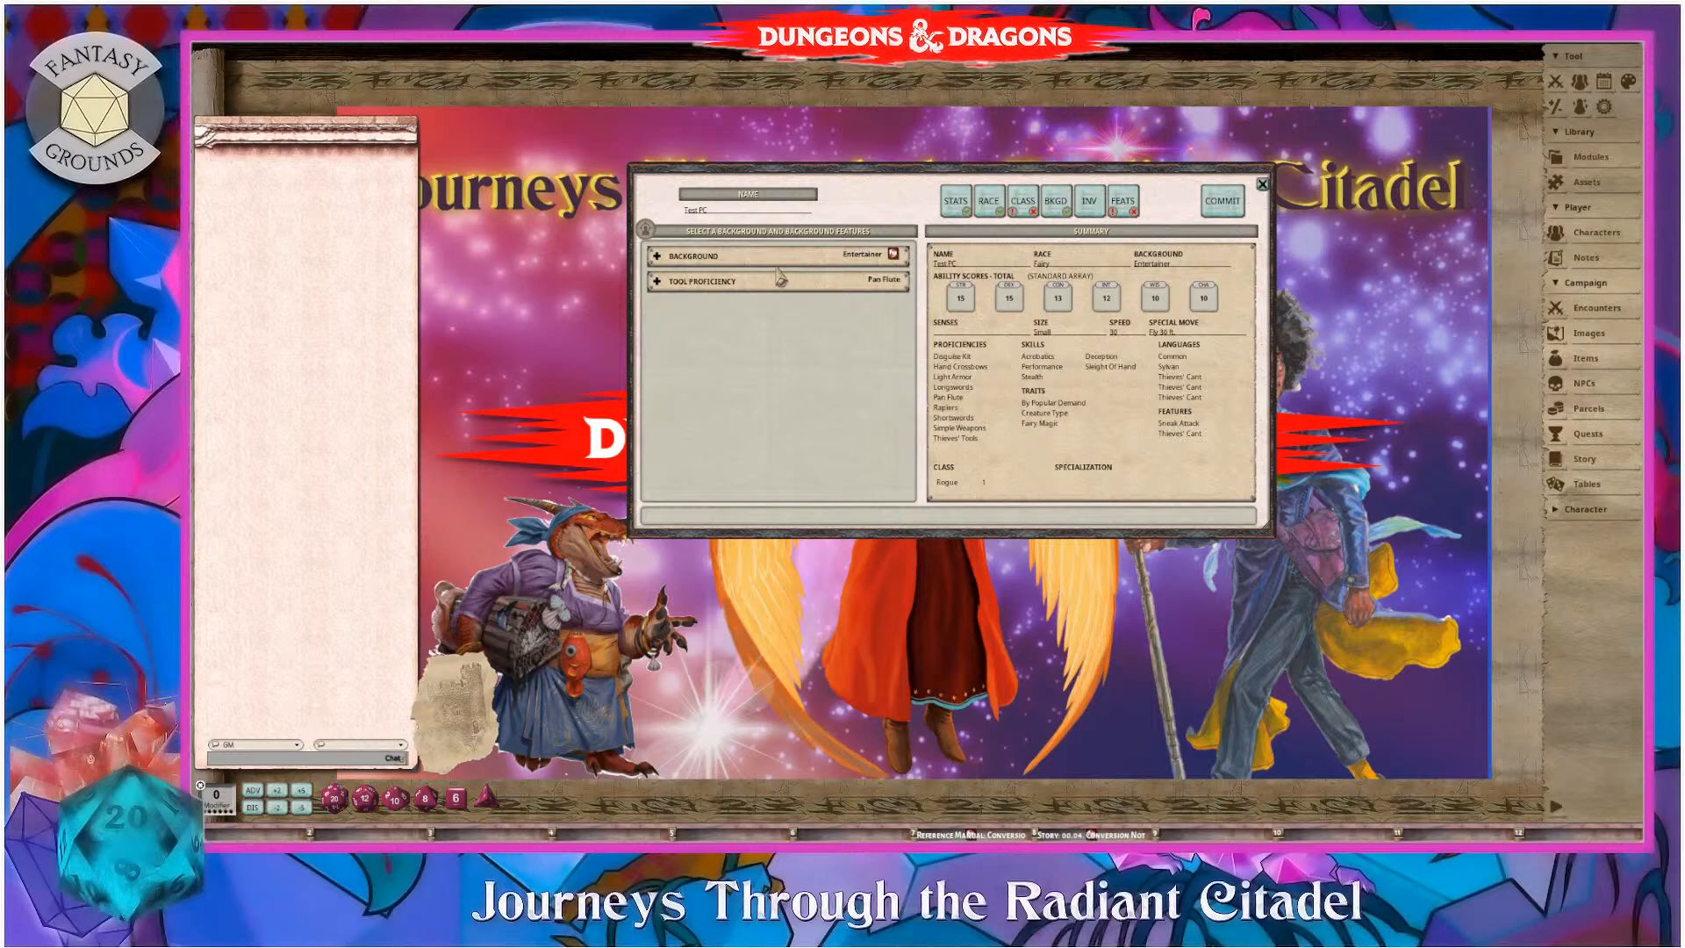
- Fill the reopened Rogue choices with Acrobatics as expertise and Perception as skill proficiency
click(1025, 207)
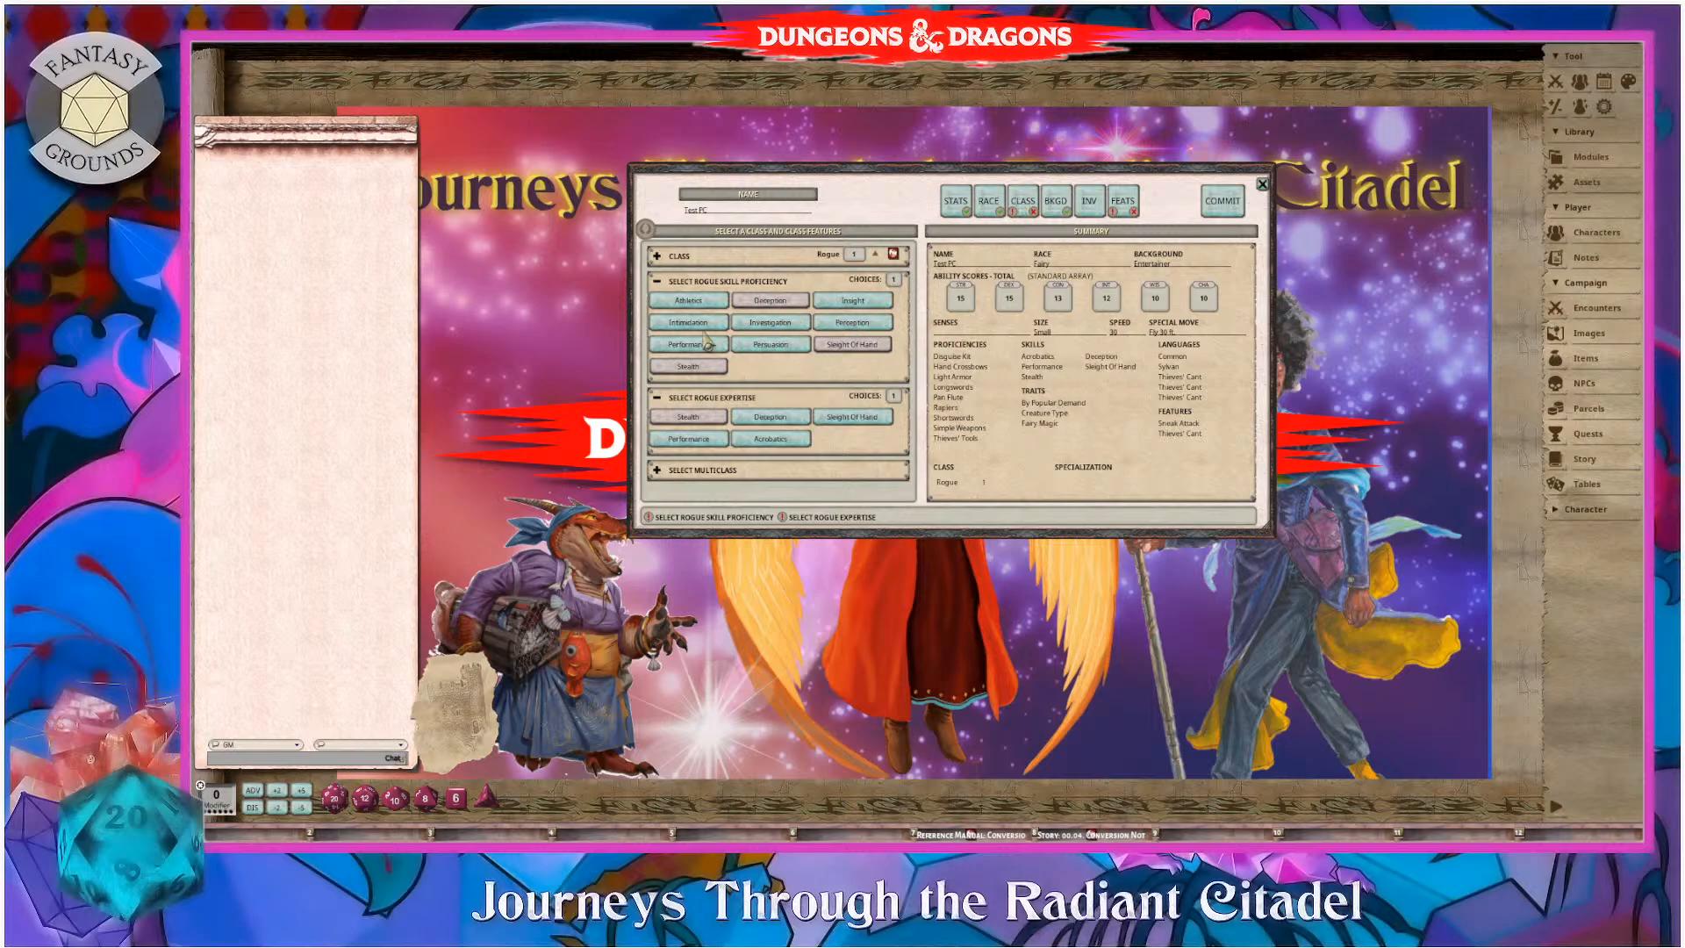
click(772, 438)
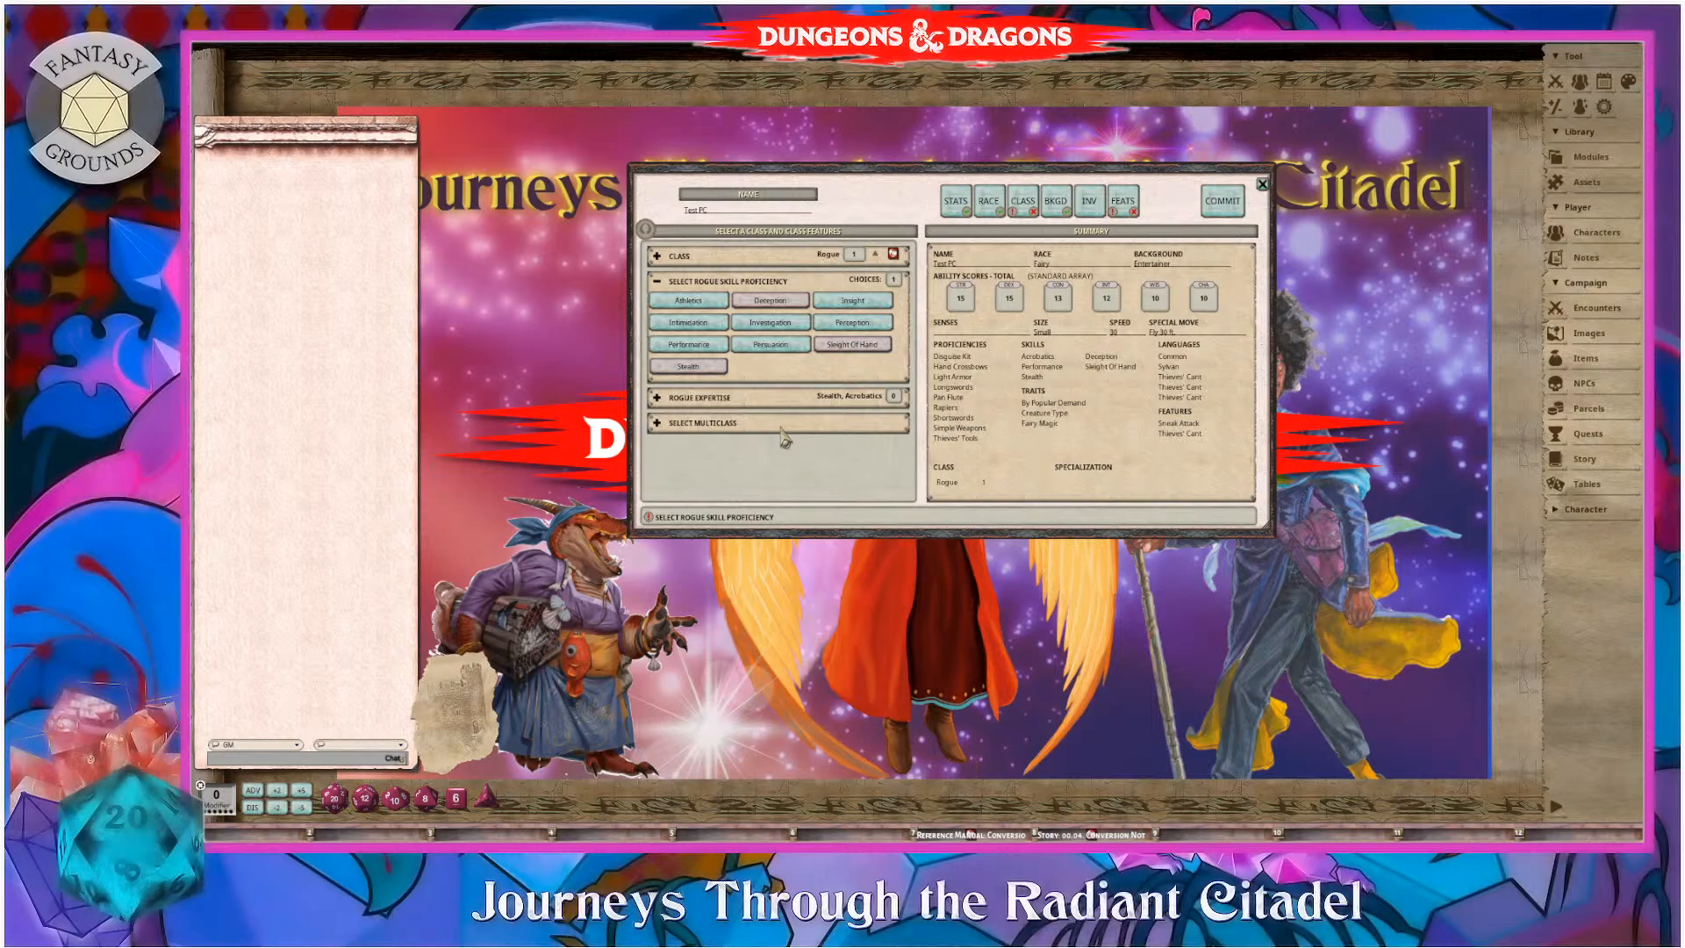
click(869, 323)
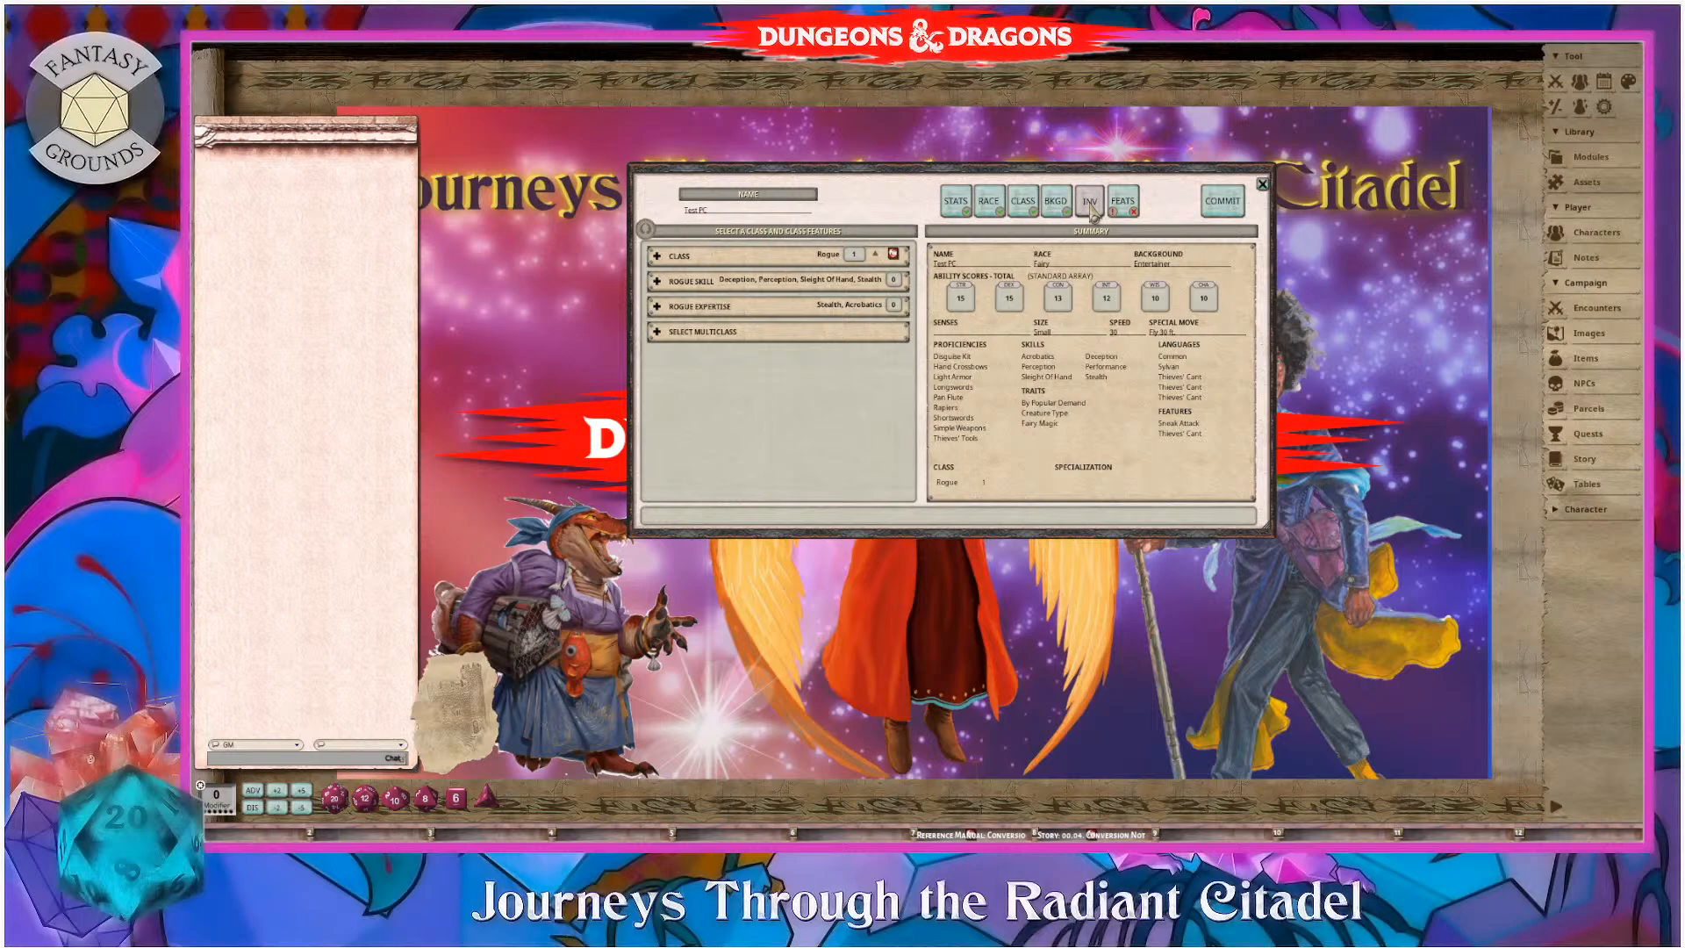
- Select the Dungeoneer's Pack and a shortsword for both weapon choices in the starting equipment
click(1099, 211)
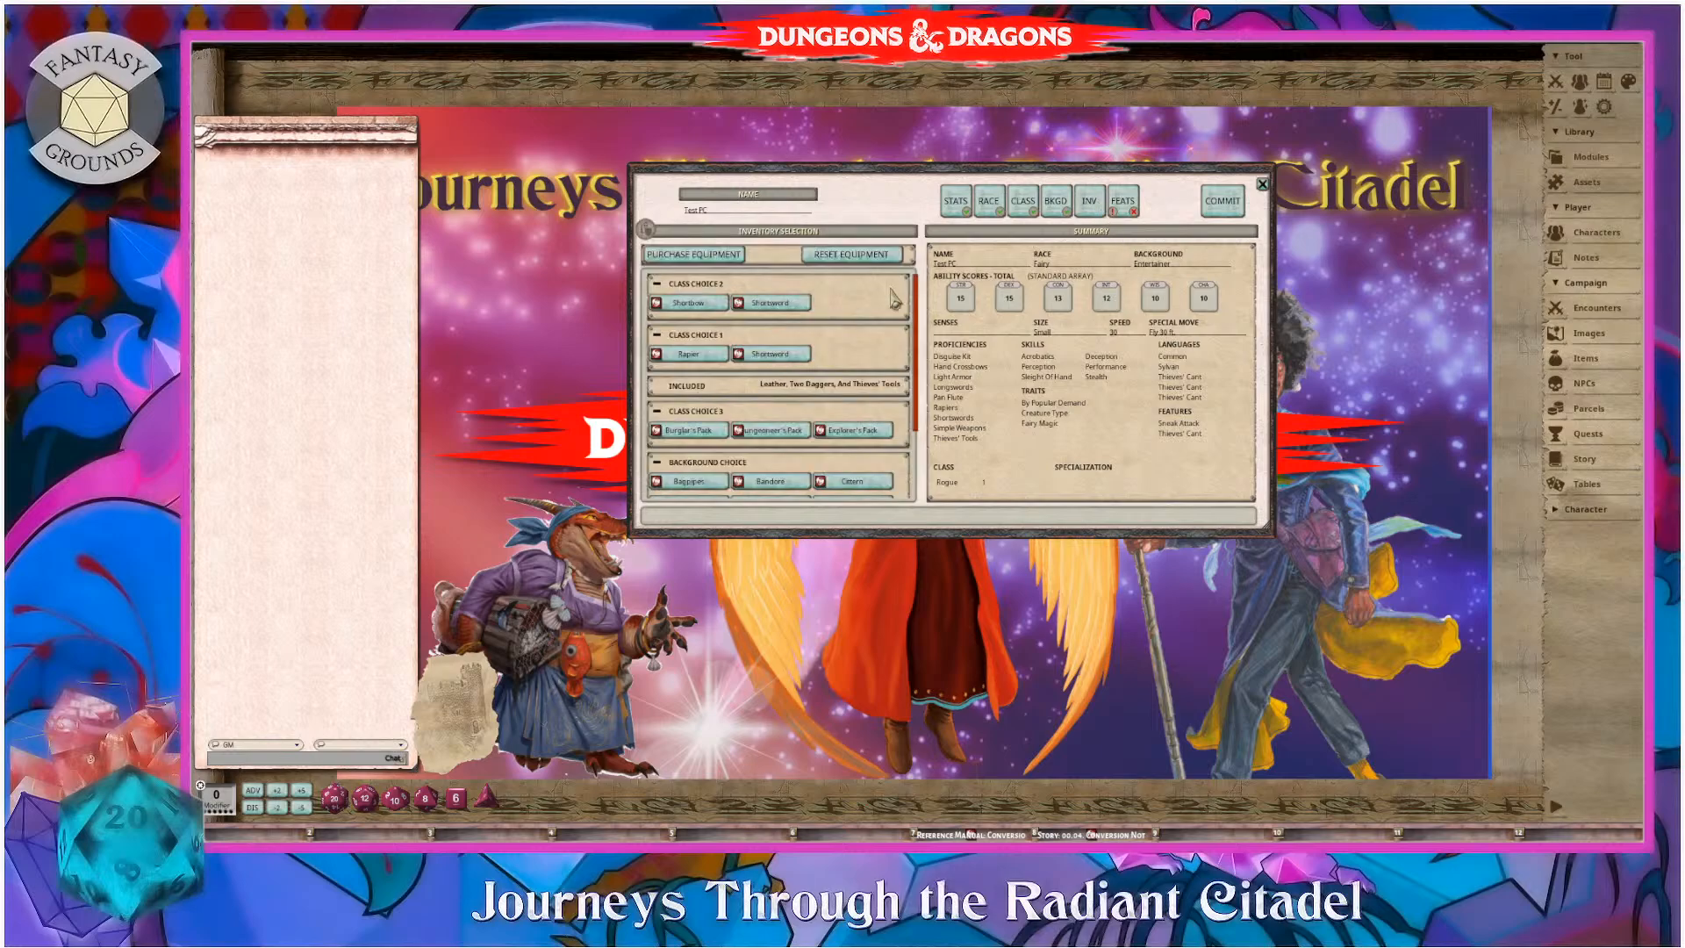
click(794, 429)
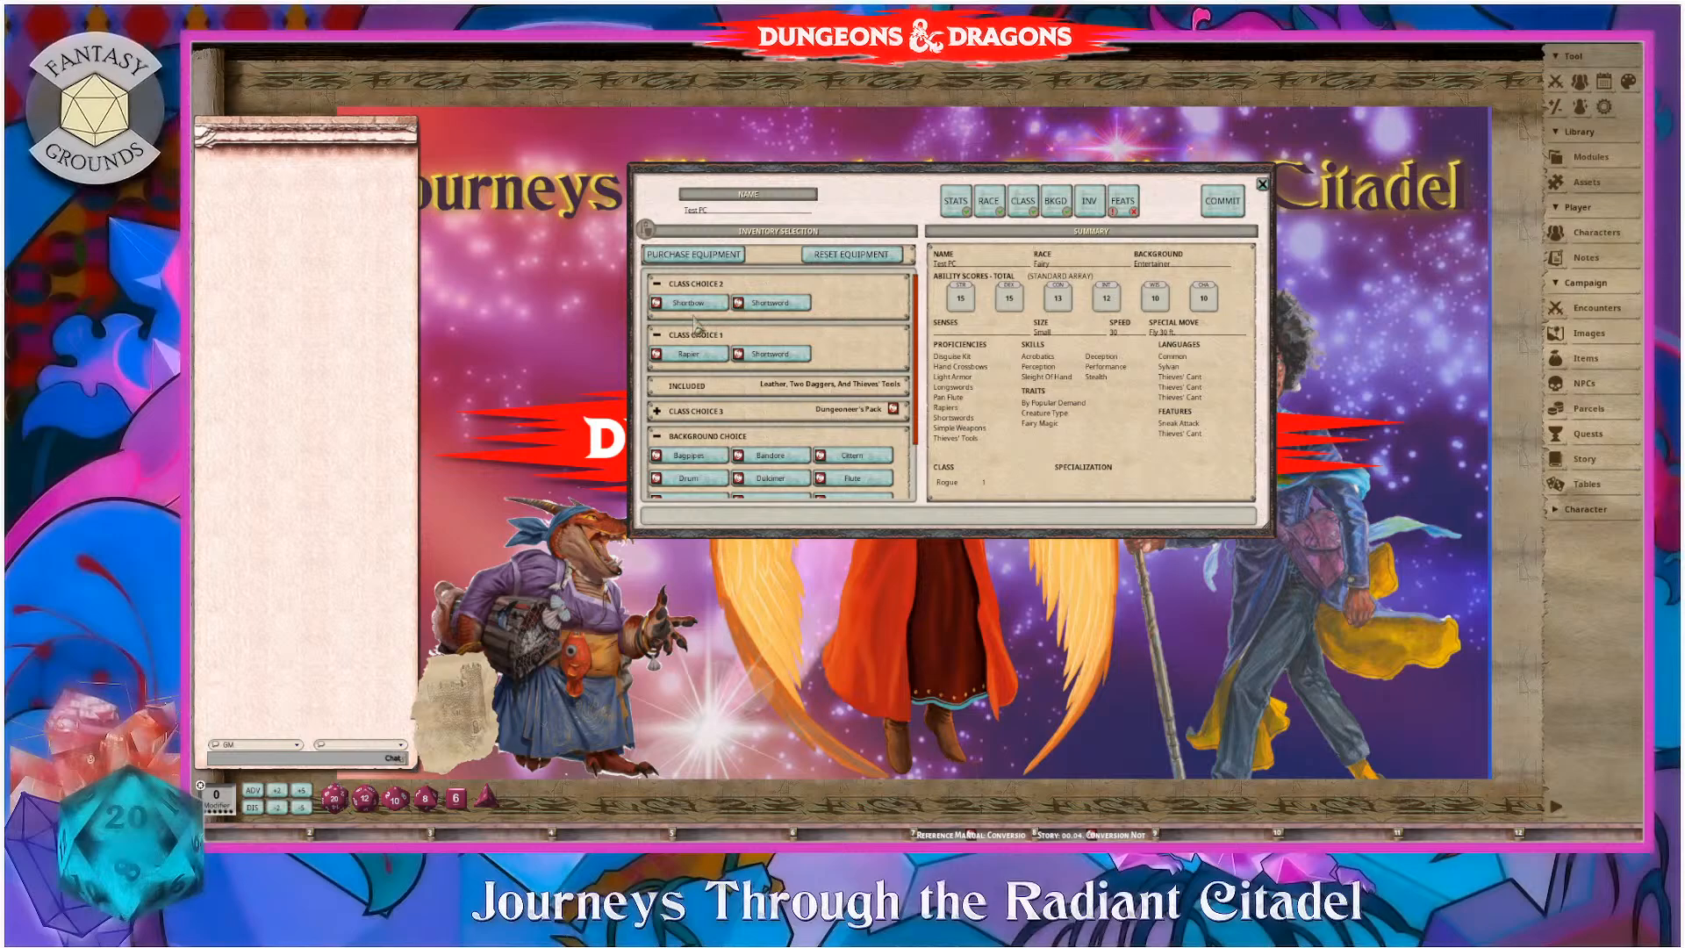
click(795, 309)
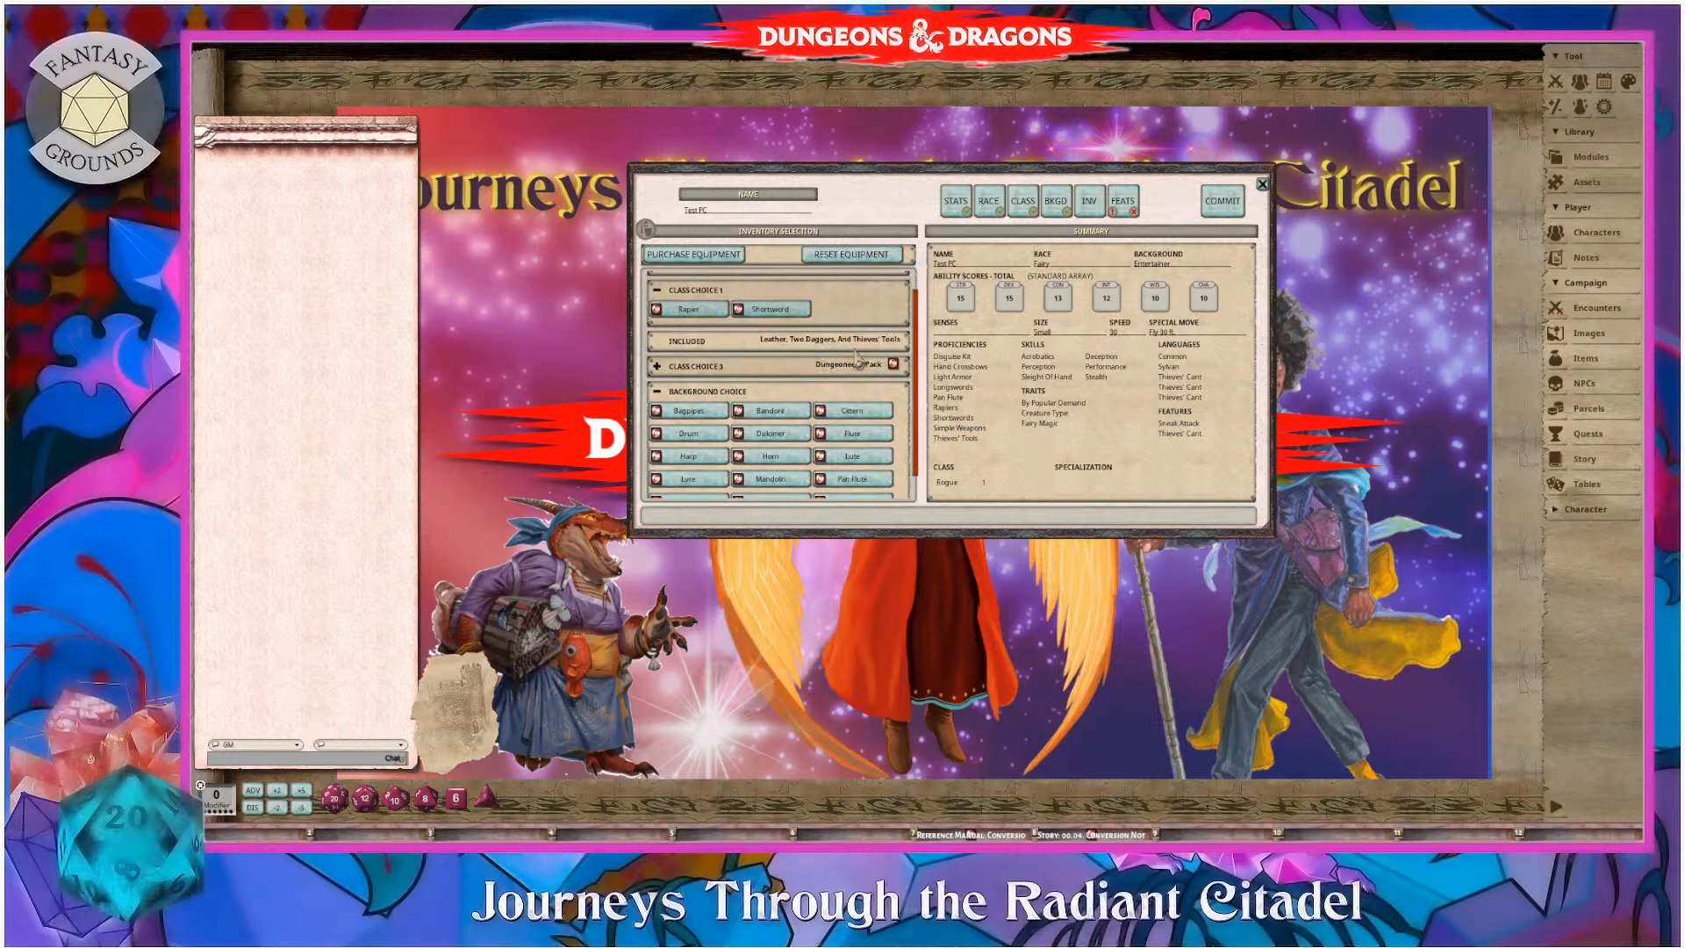
click(772, 333)
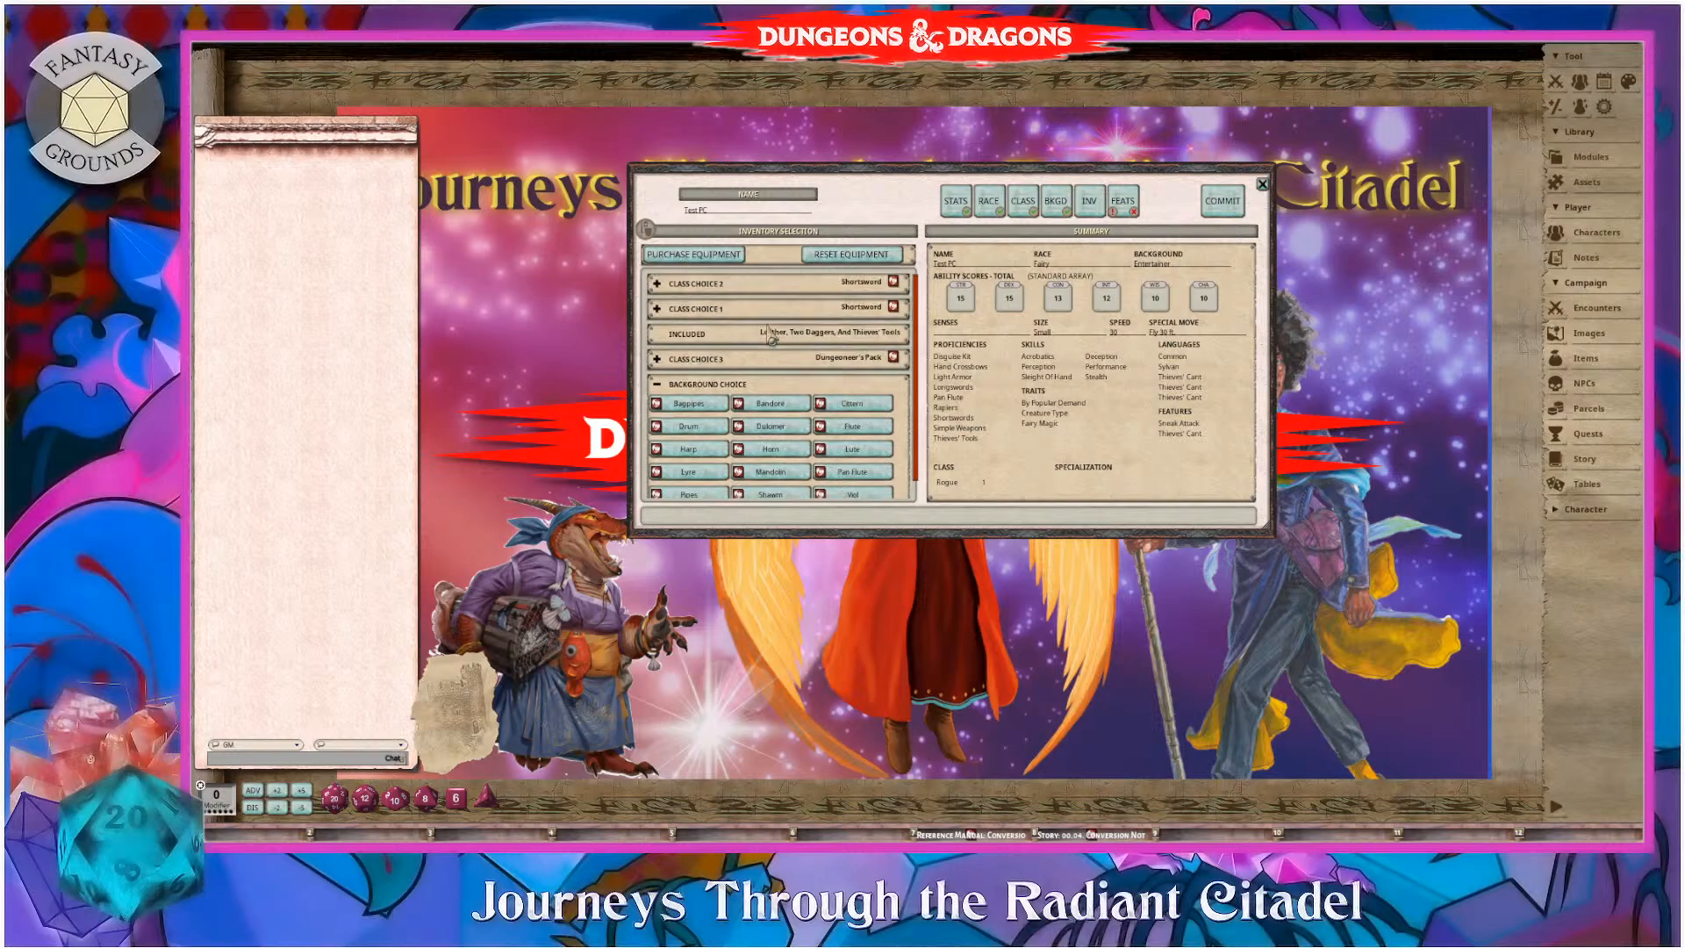
- Change the equipment pack to the Burglar's Pack and take a Pan Flute as the background item
scroll(784, 316, down, 1)
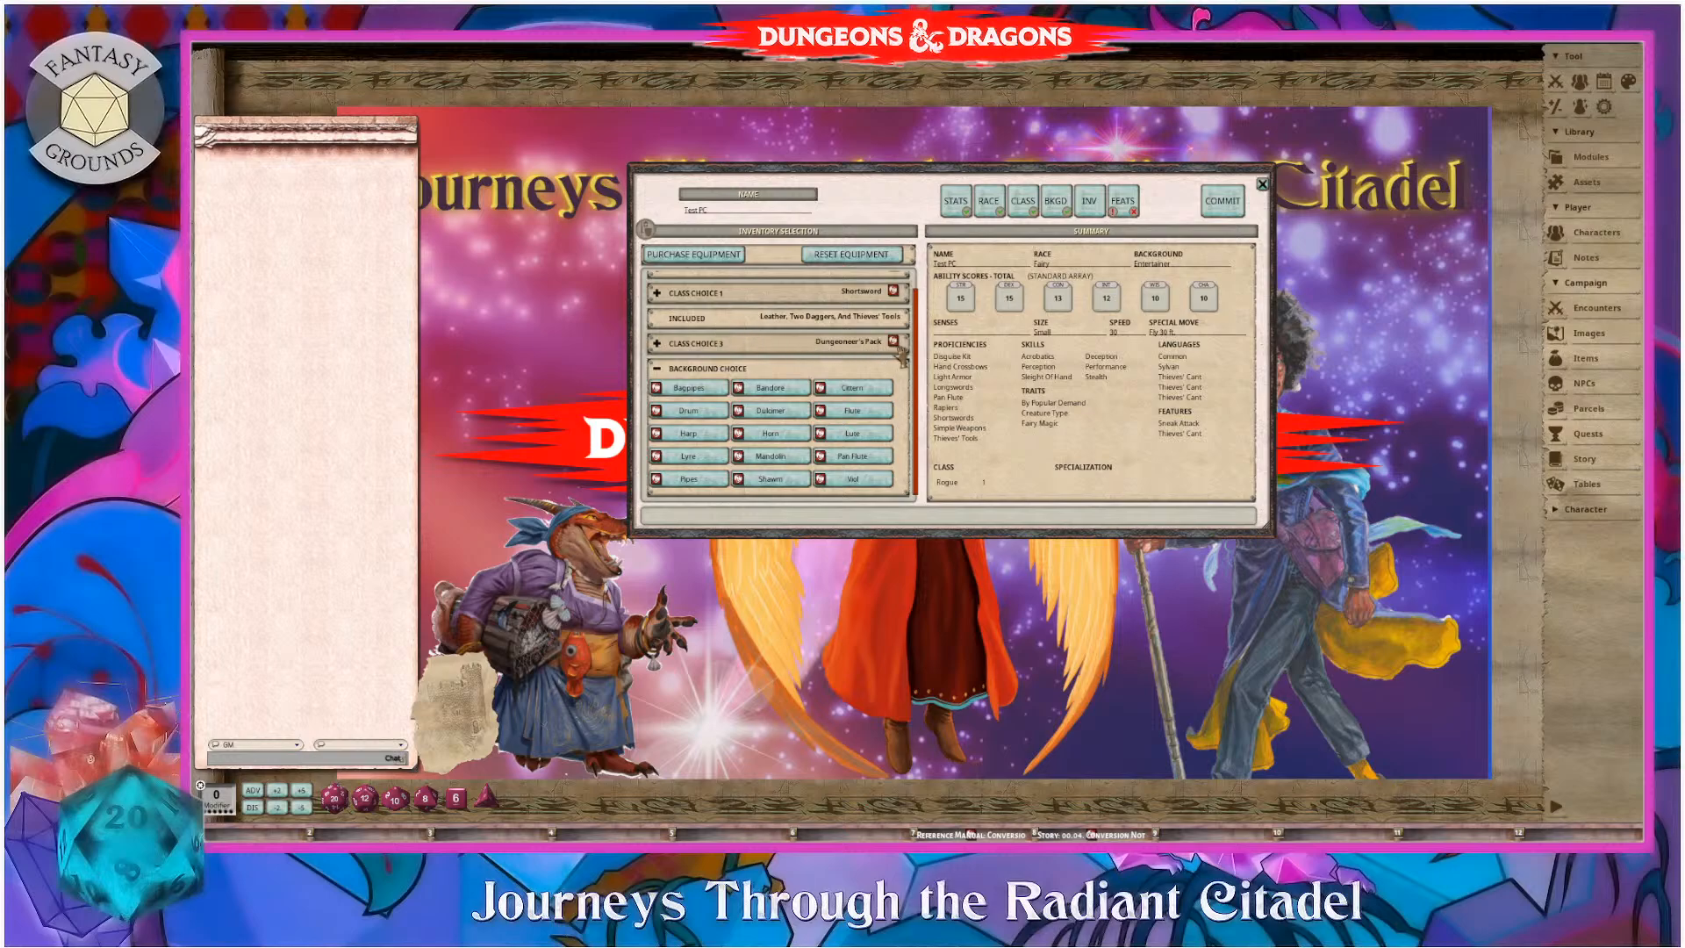
click(658, 346)
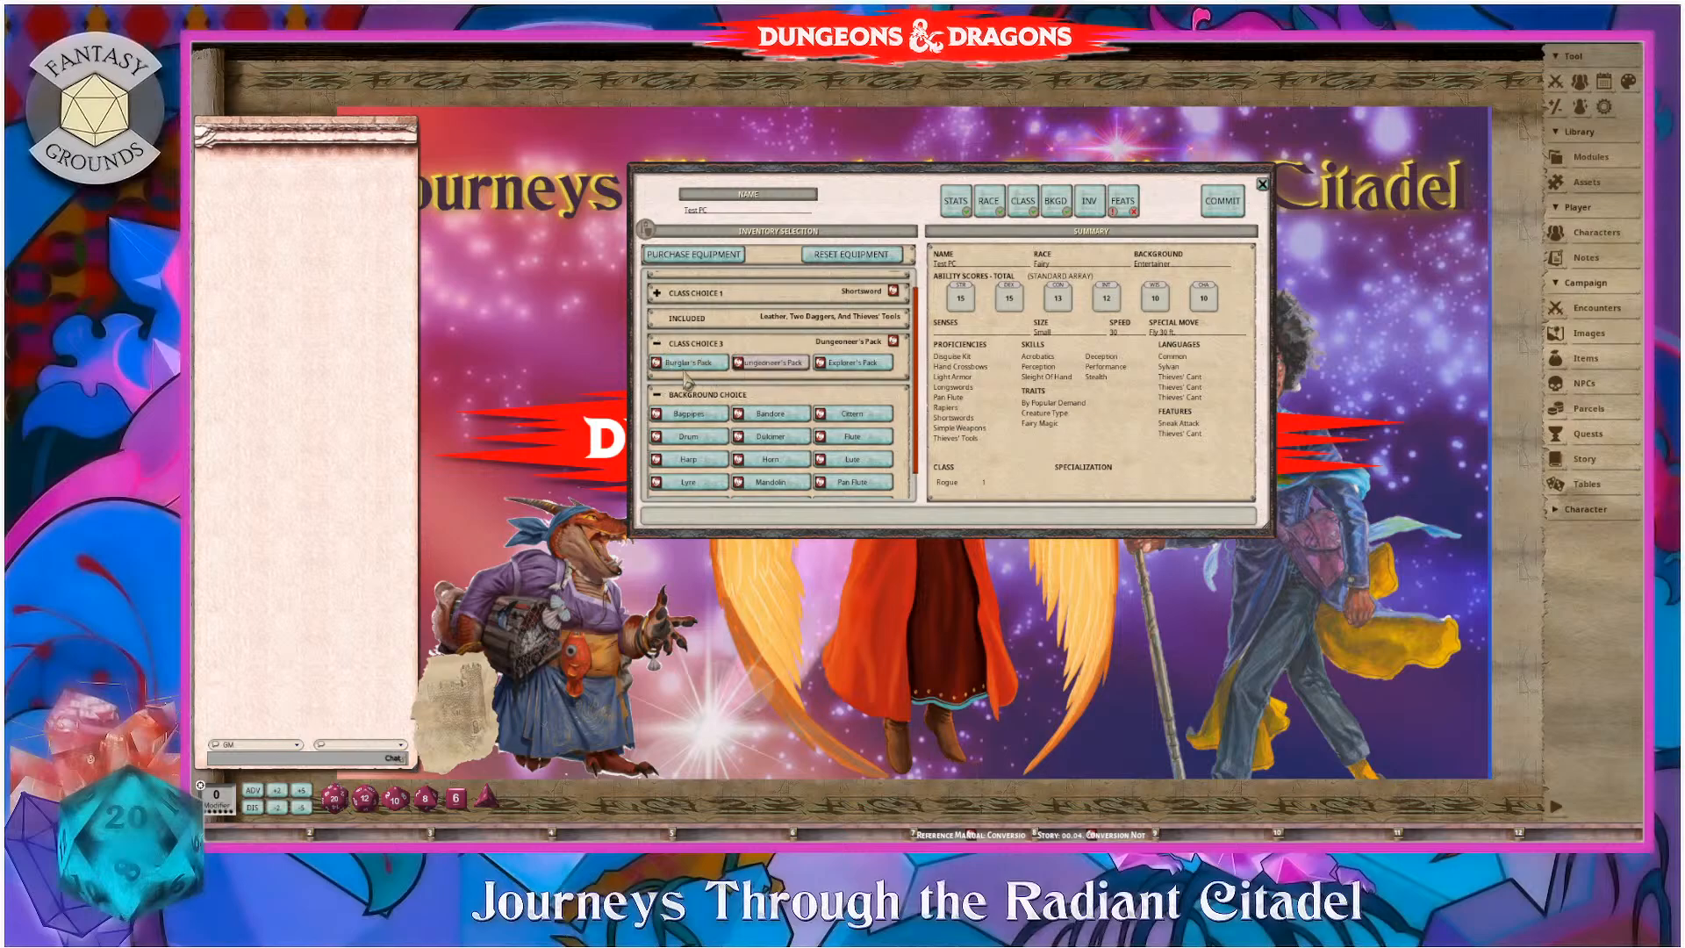
click(686, 368)
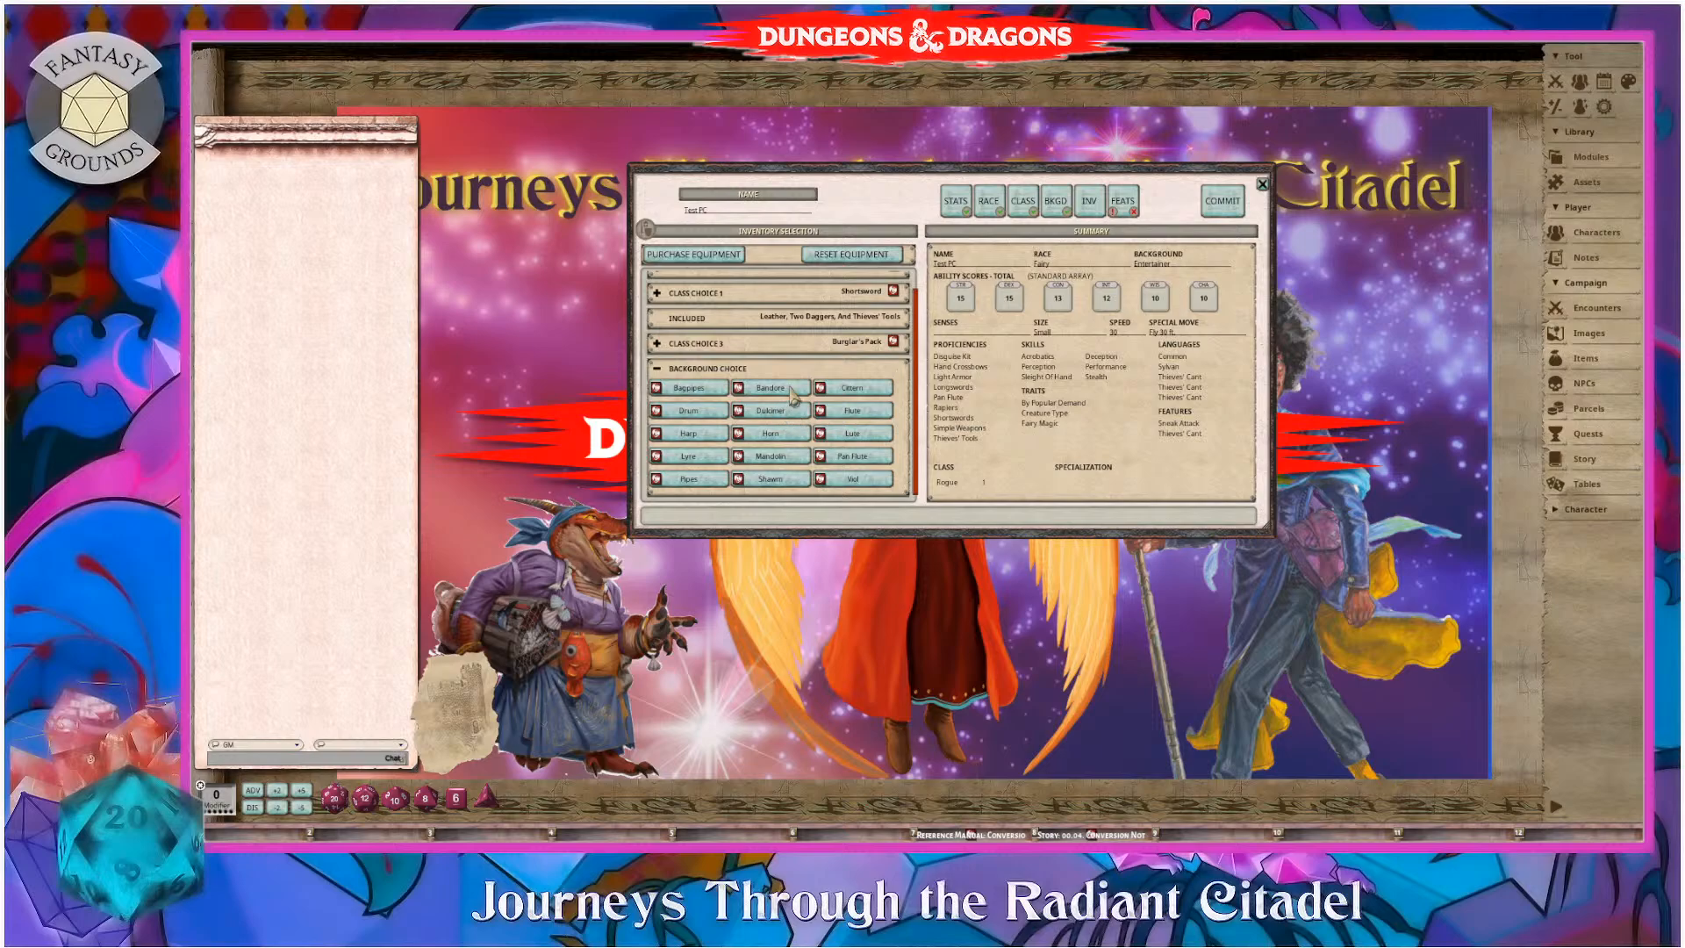
click(869, 458)
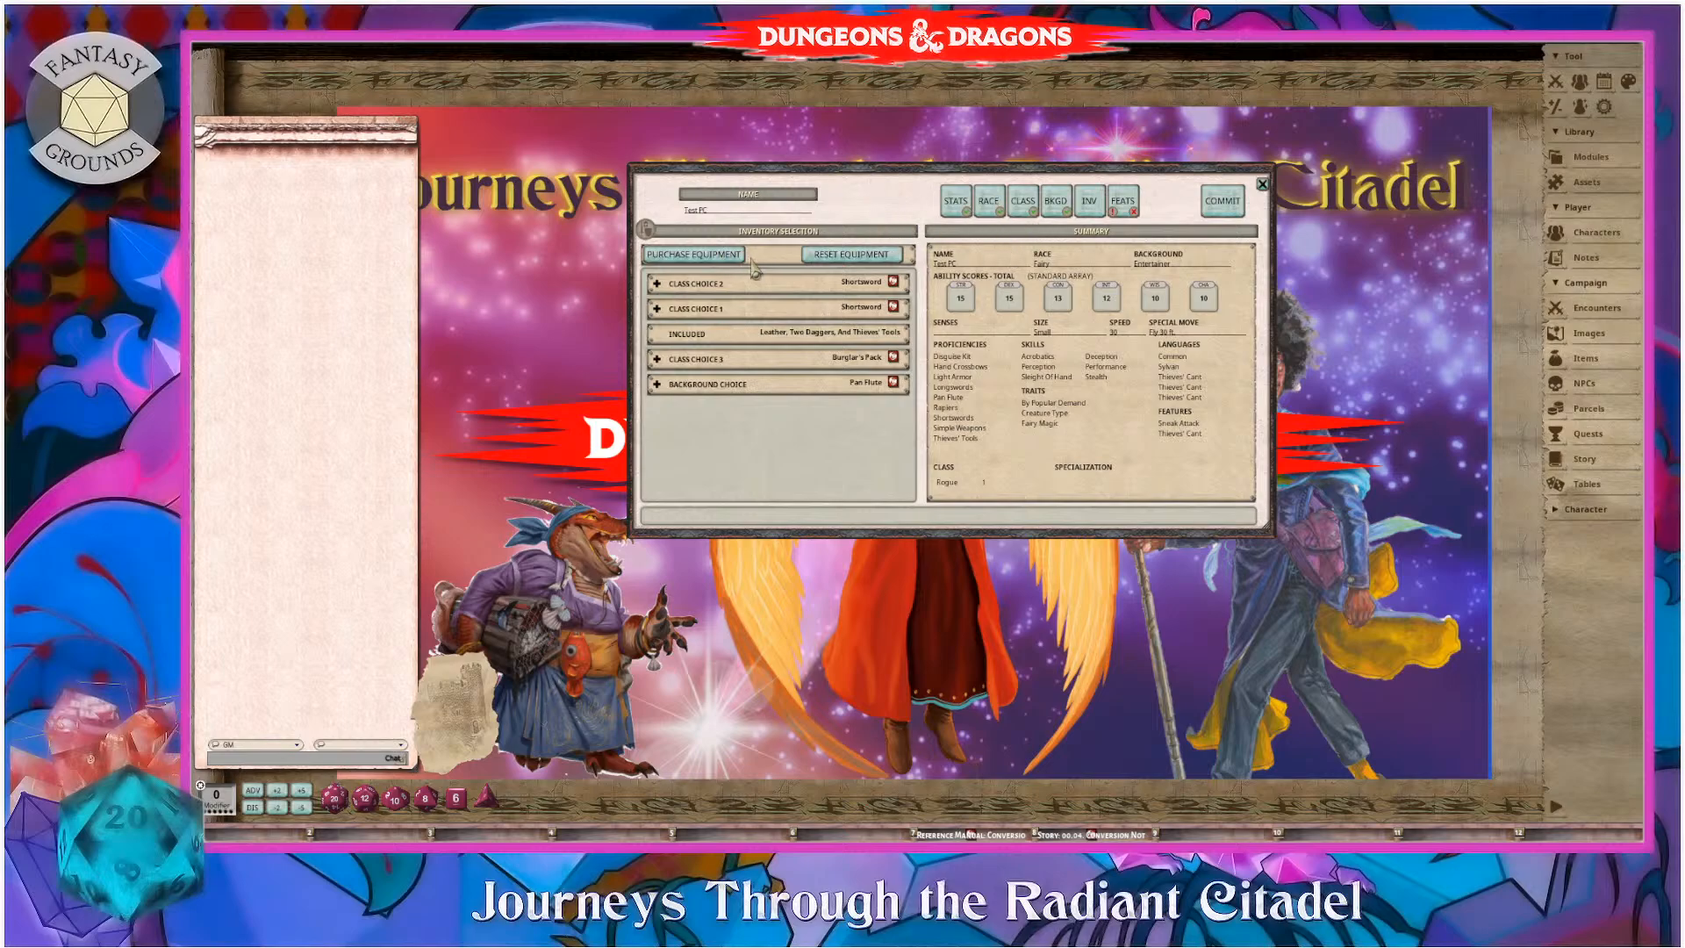
- Check the available feats and commit the finished character
click(1118, 205)
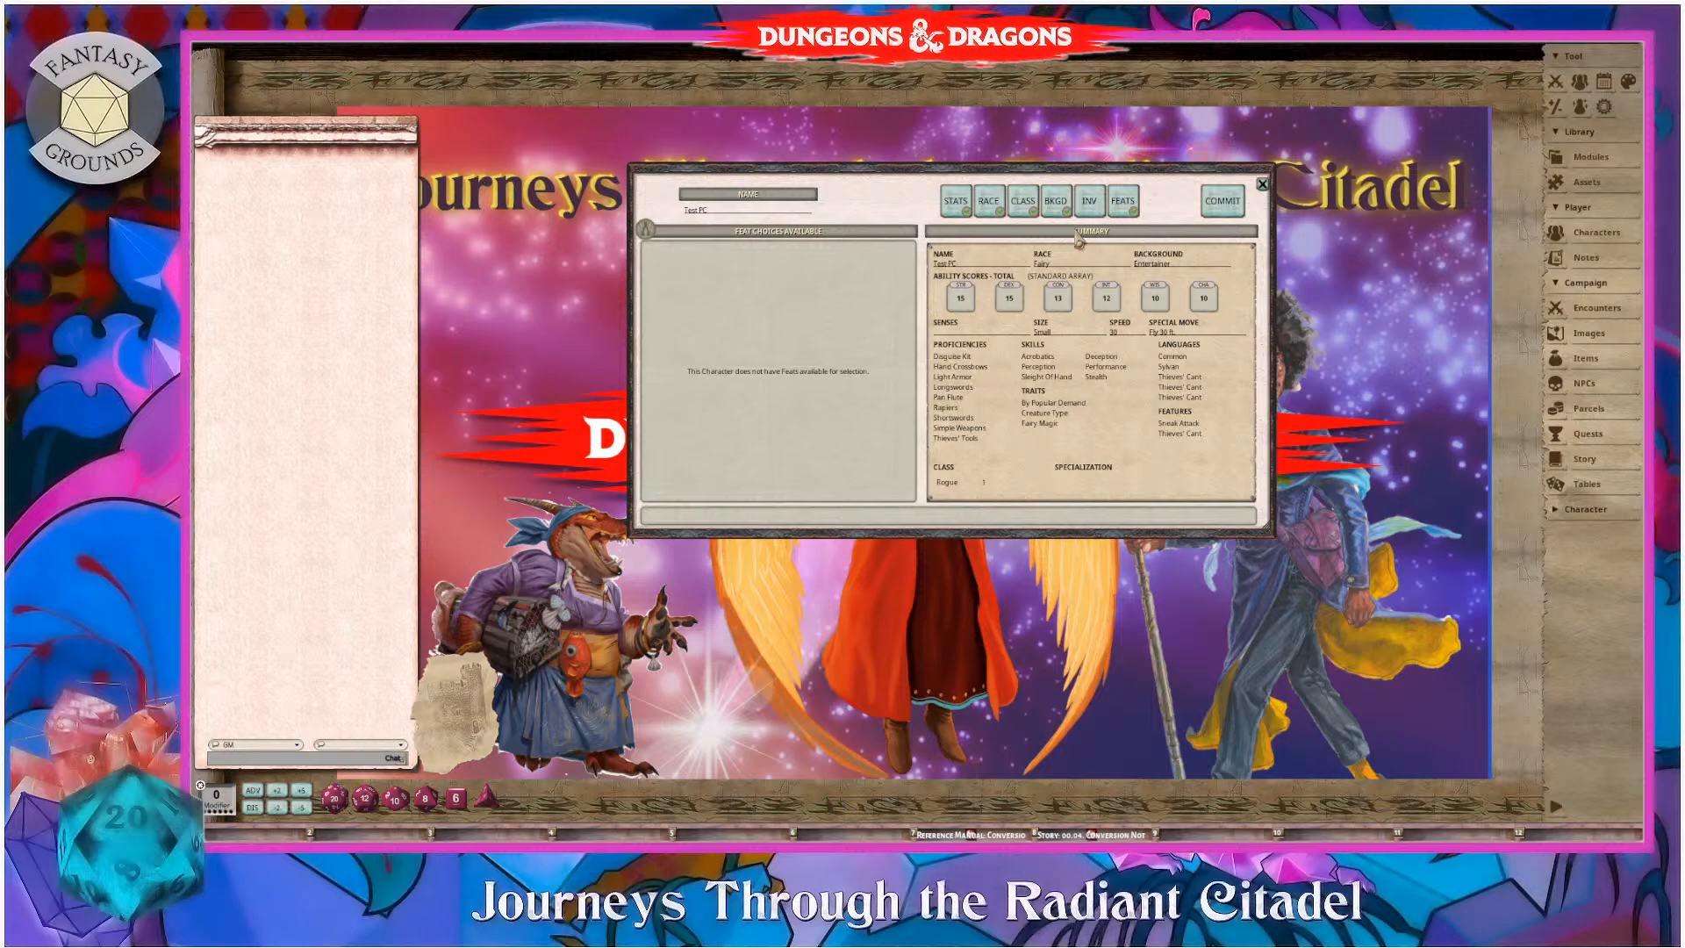
click(1229, 209)
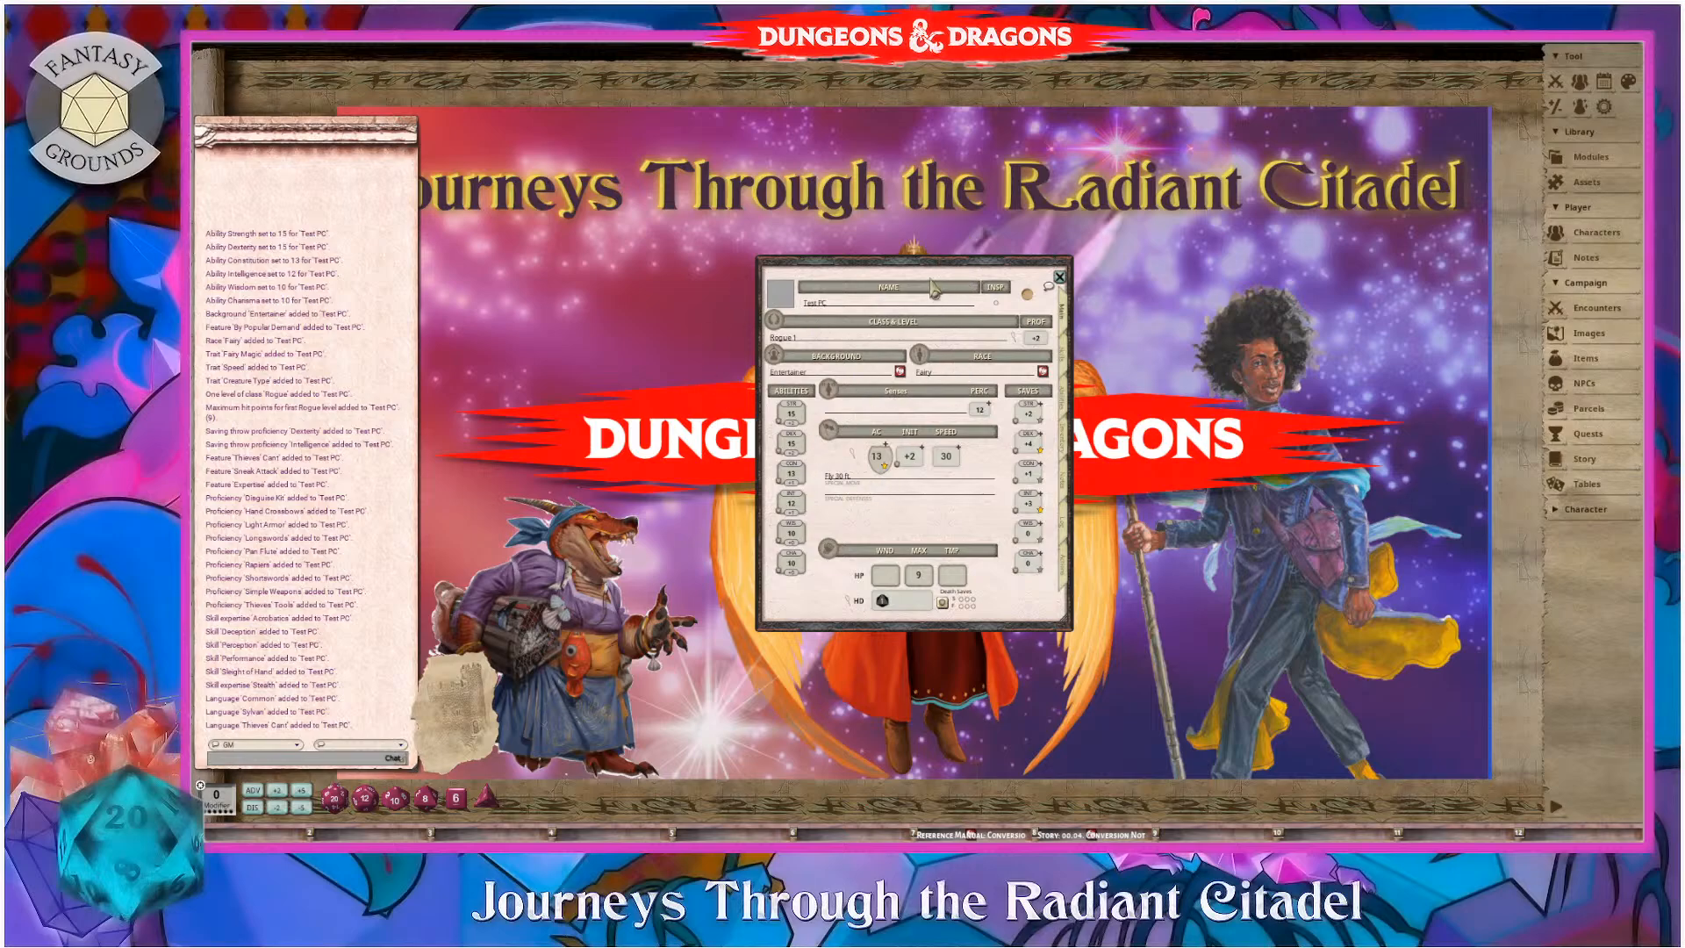
- Move and enlarge the new character sheet, and review its skills and its features, traits, proficiencies and languages
drag(936, 264, 753, 110)
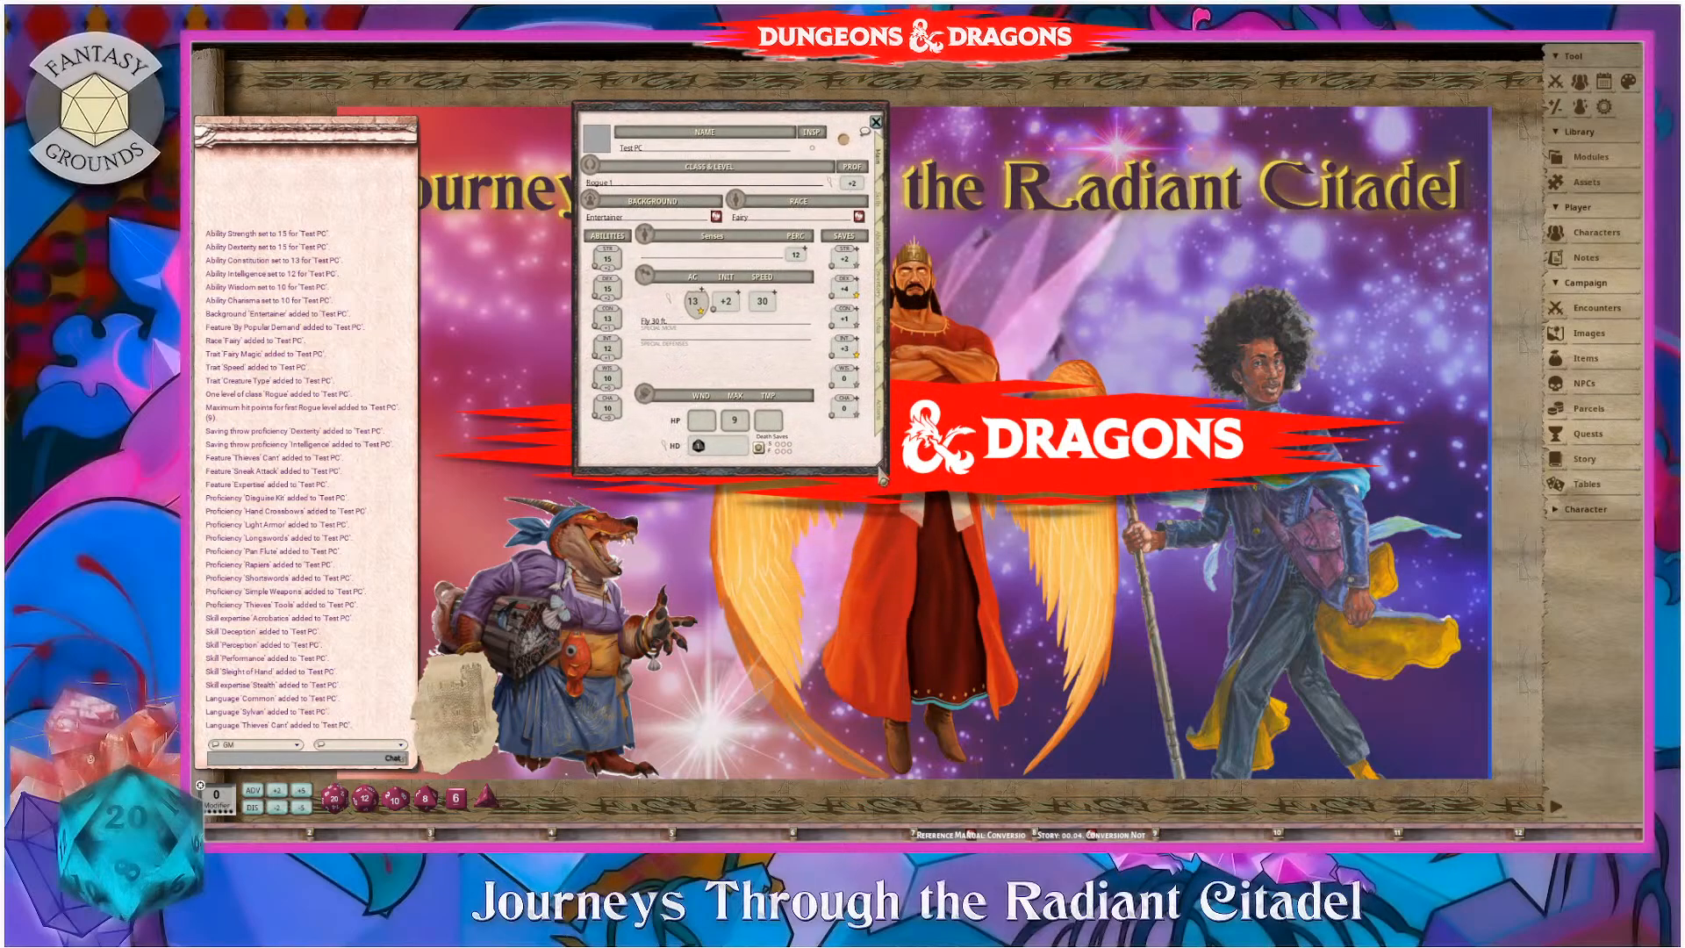
drag(884, 473, 884, 715)
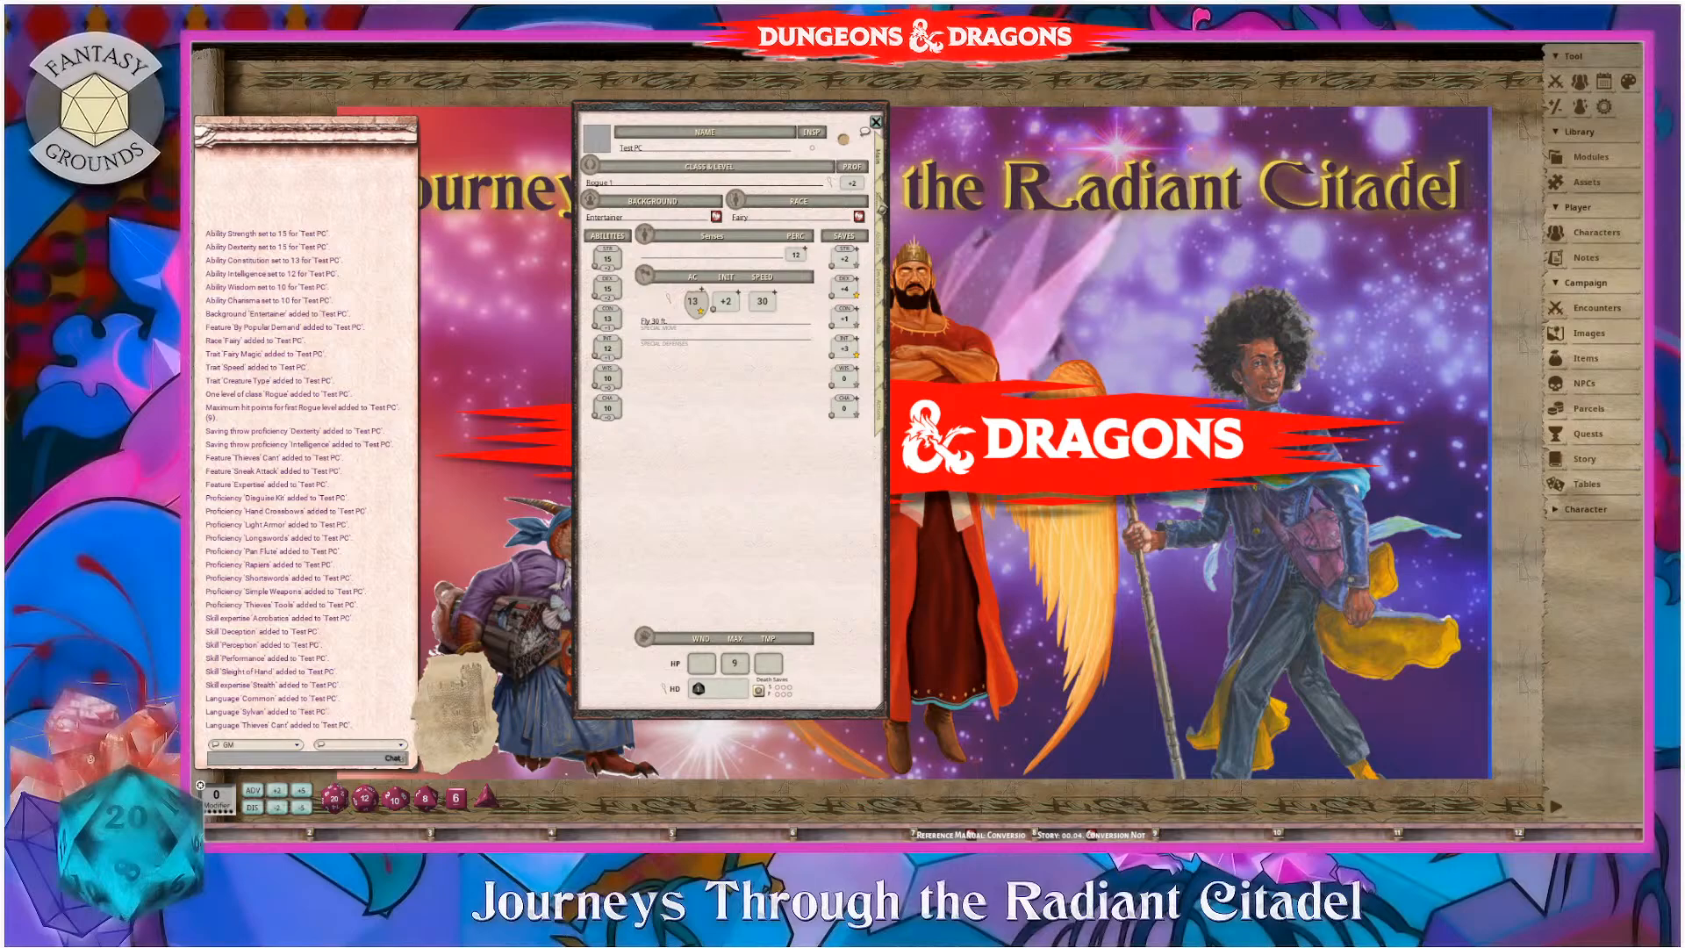
click(881, 209)
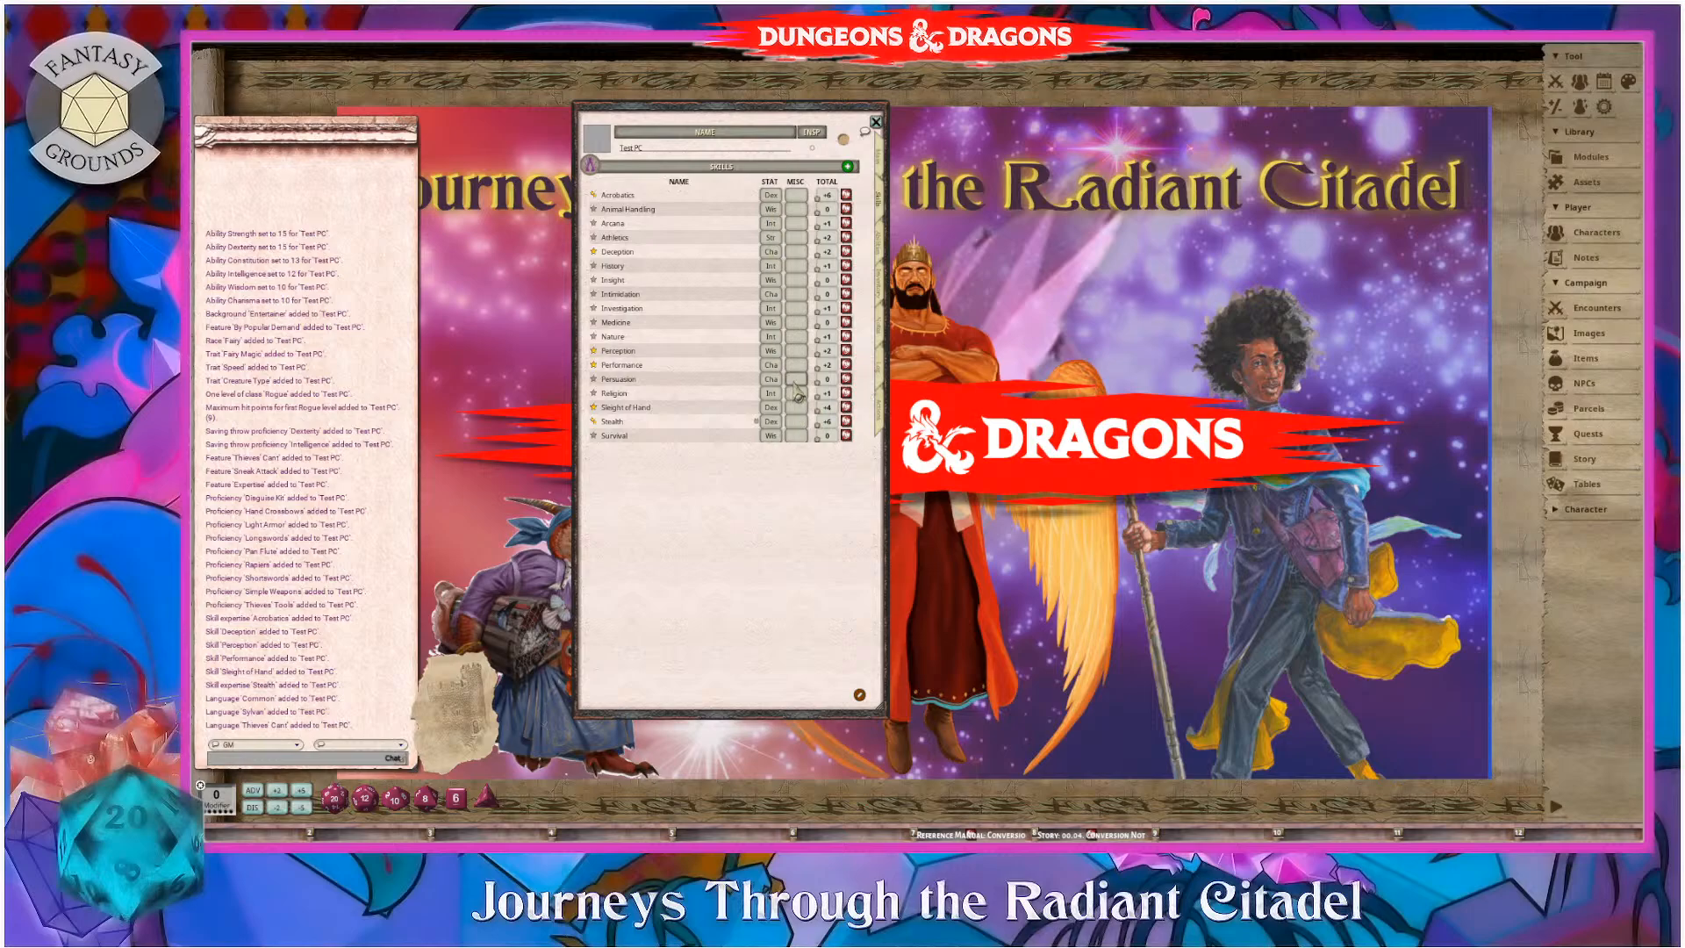
click(881, 261)
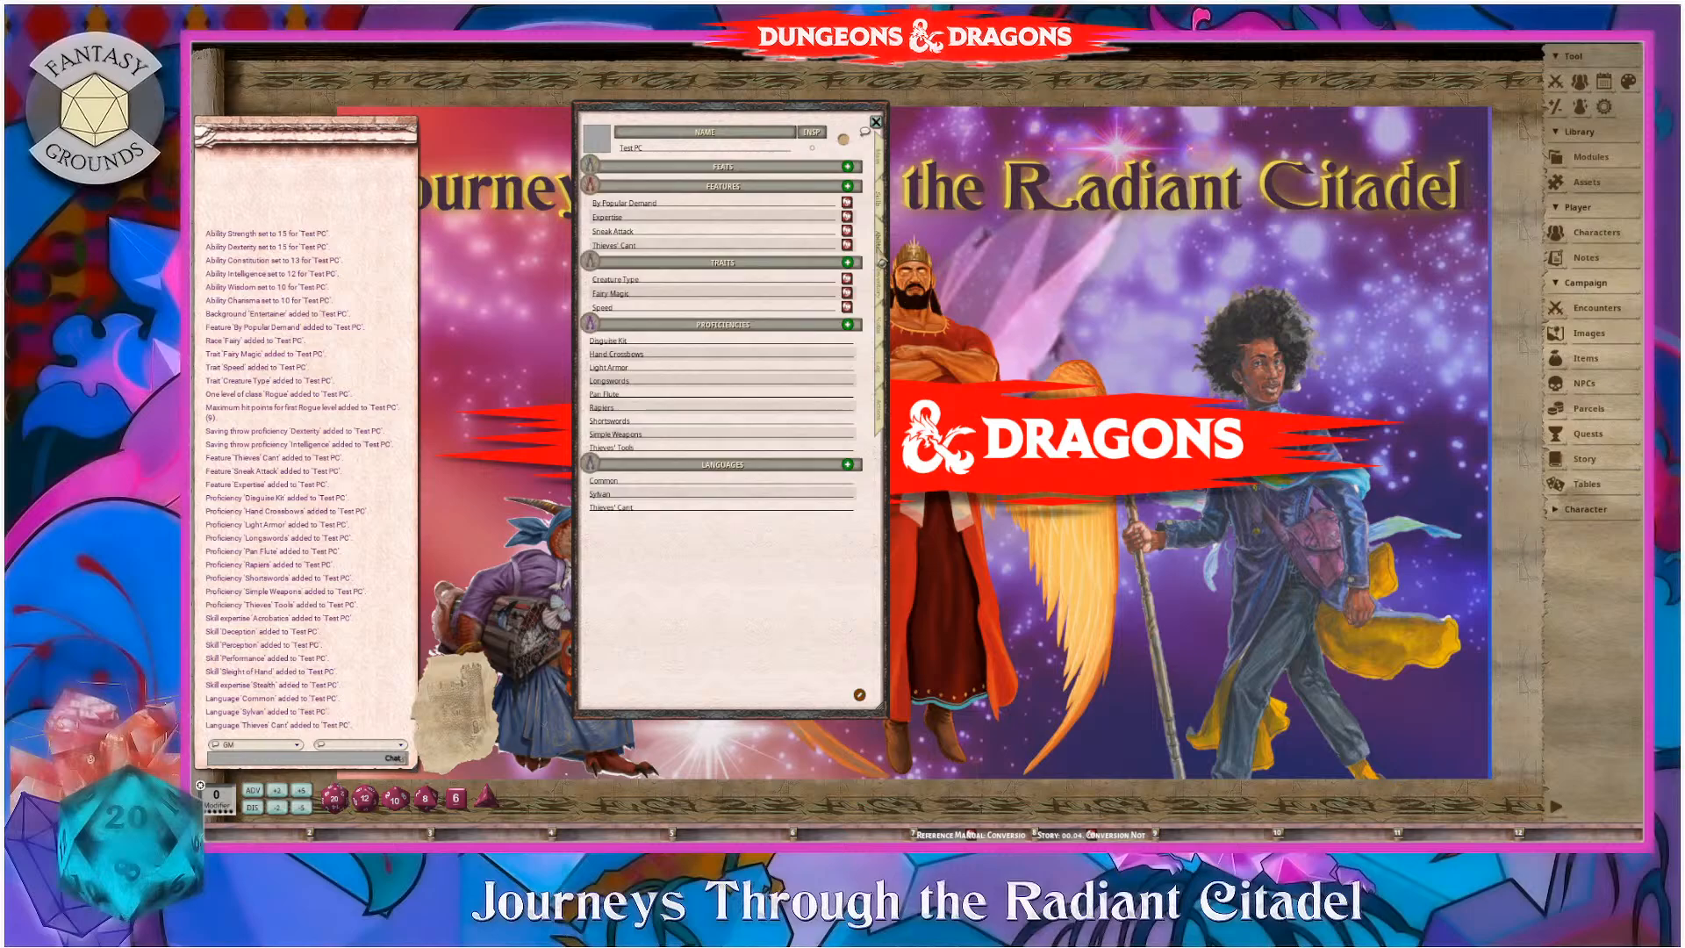
- Add a Dexterity-based Thieve's Tools skill with expertise to the character's skill list
click(881, 155)
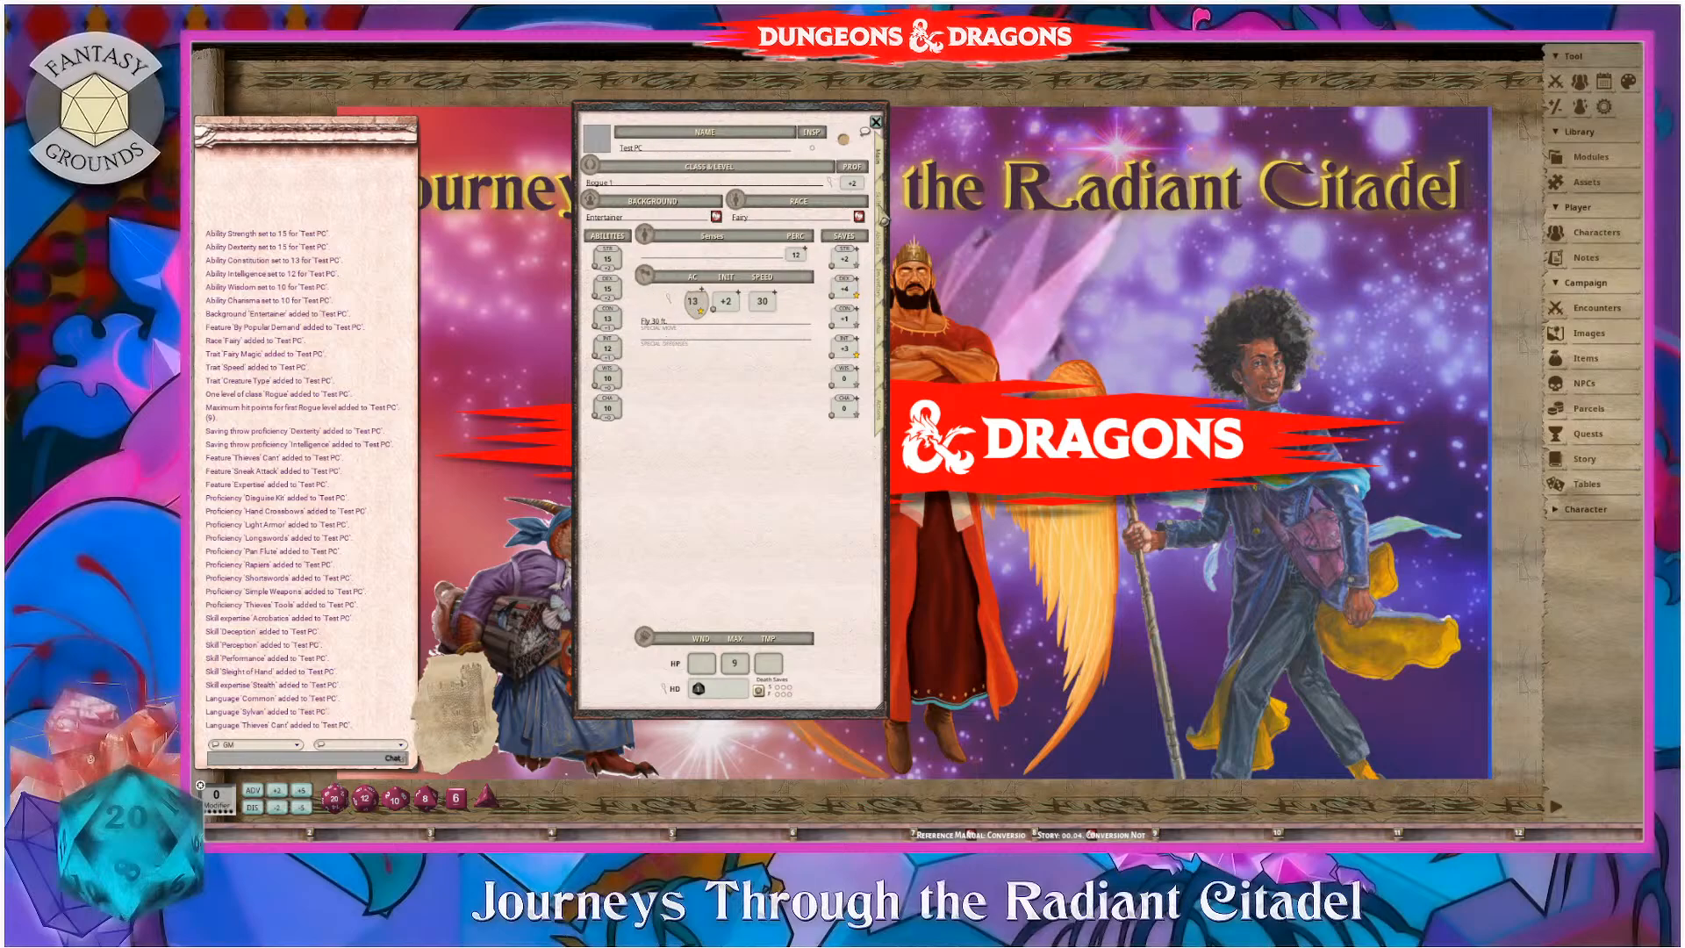
click(881, 214)
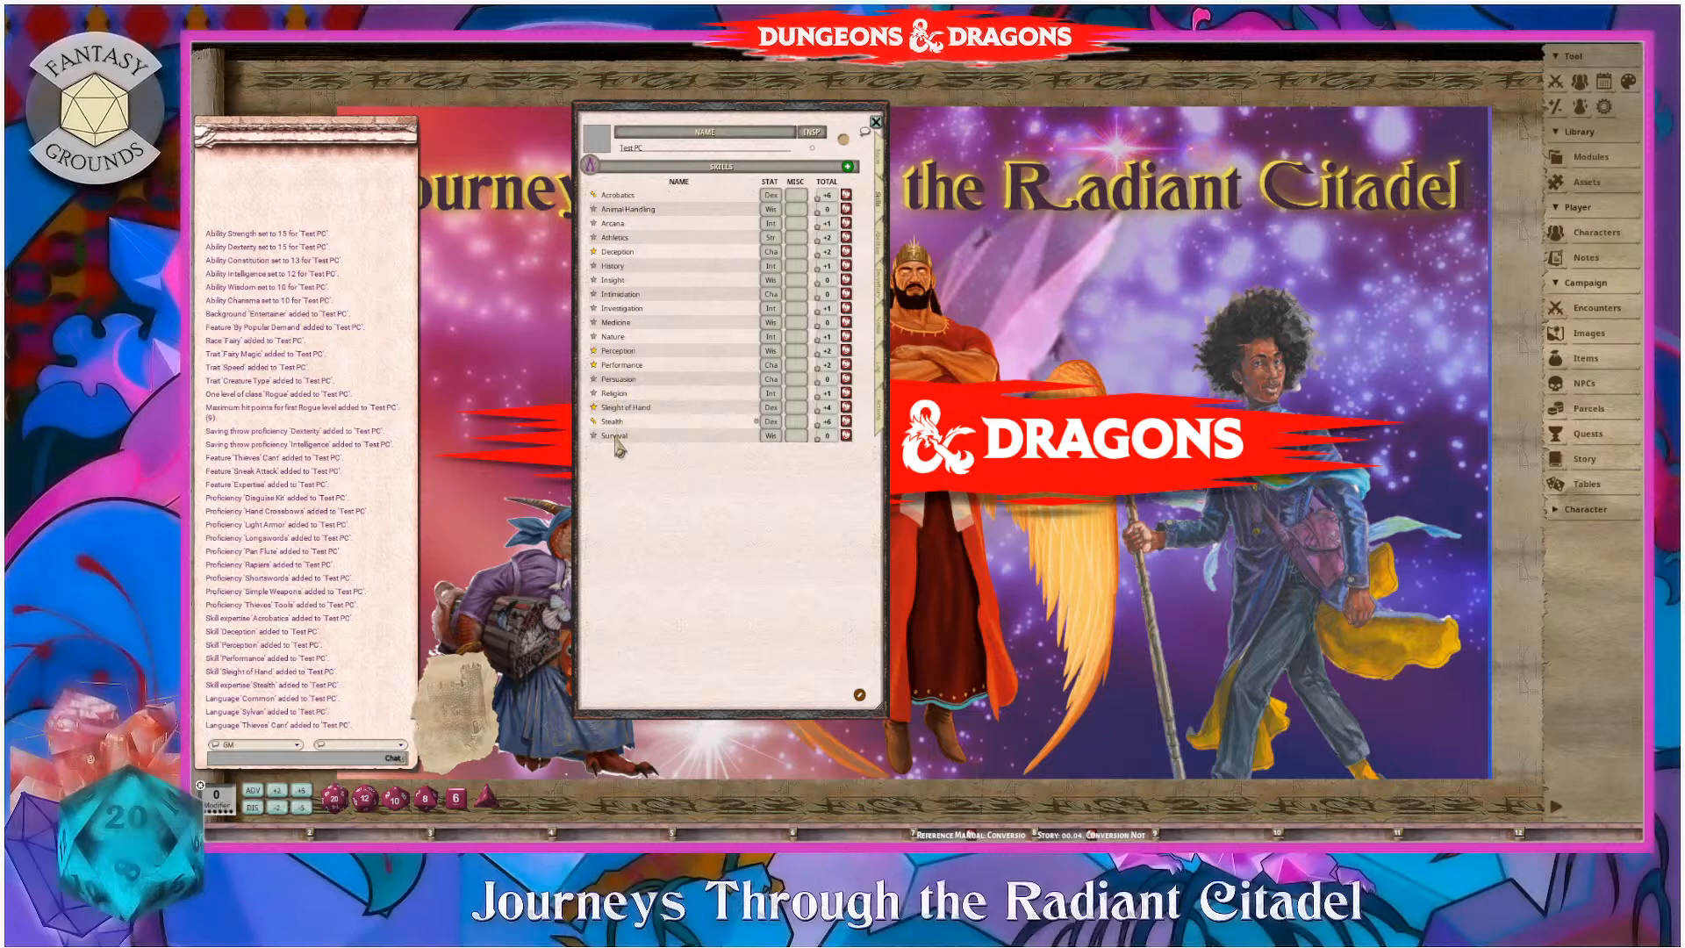
click(848, 166)
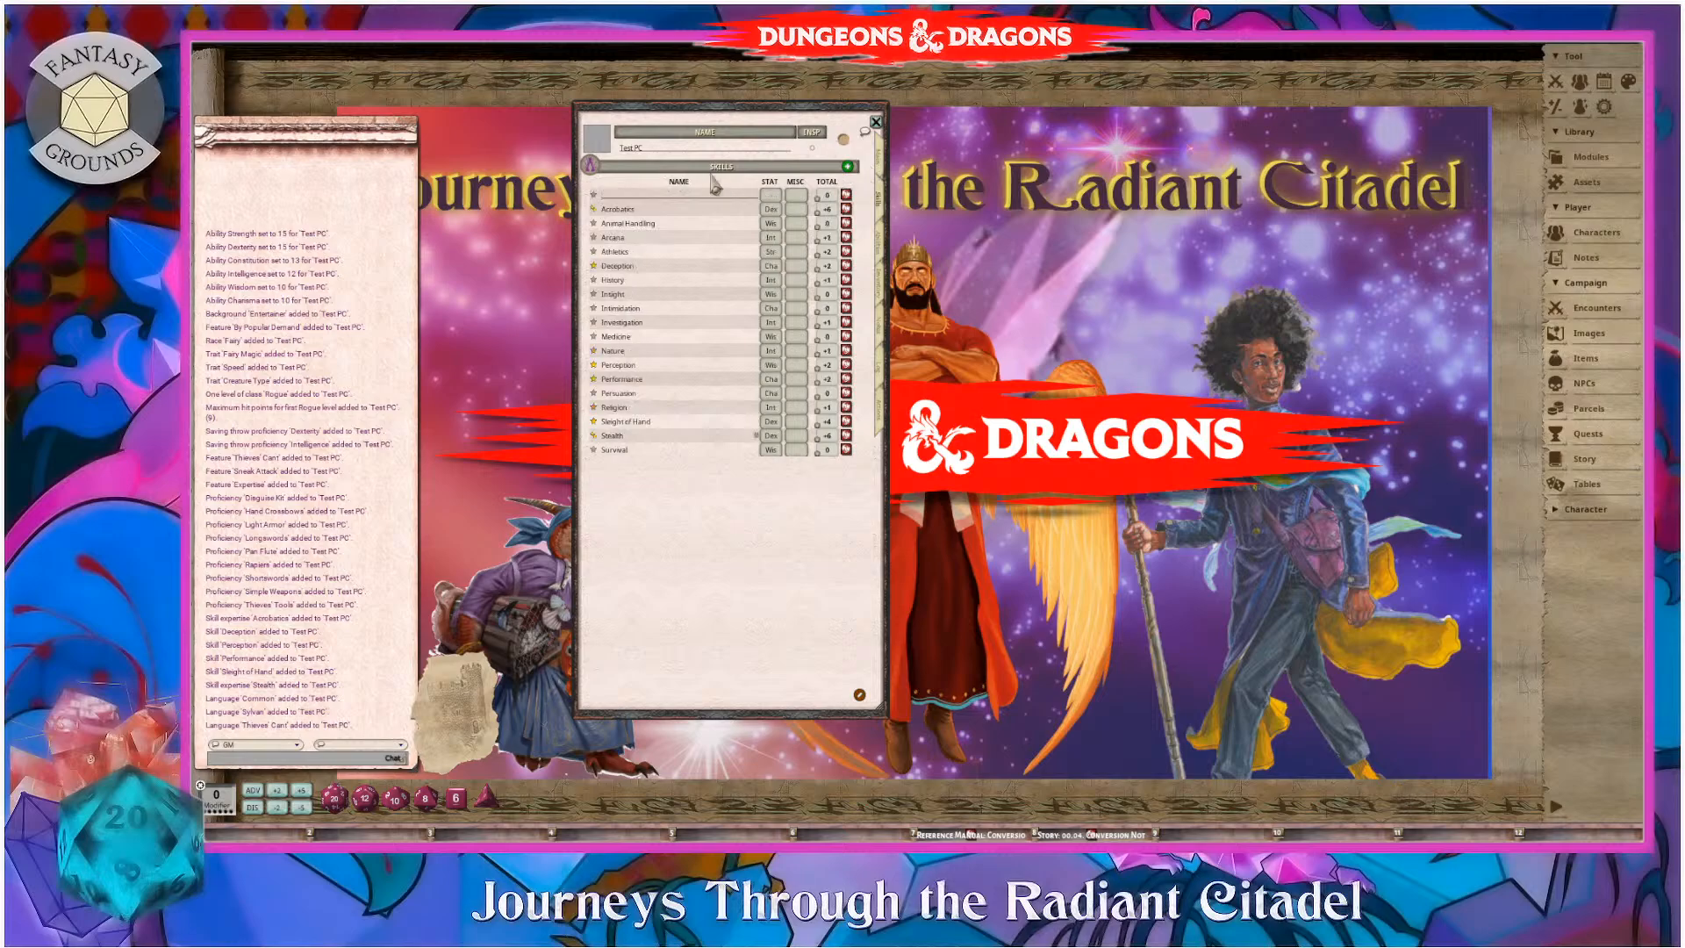
text(Thi)
text(ive's Tools)
click(593, 196)
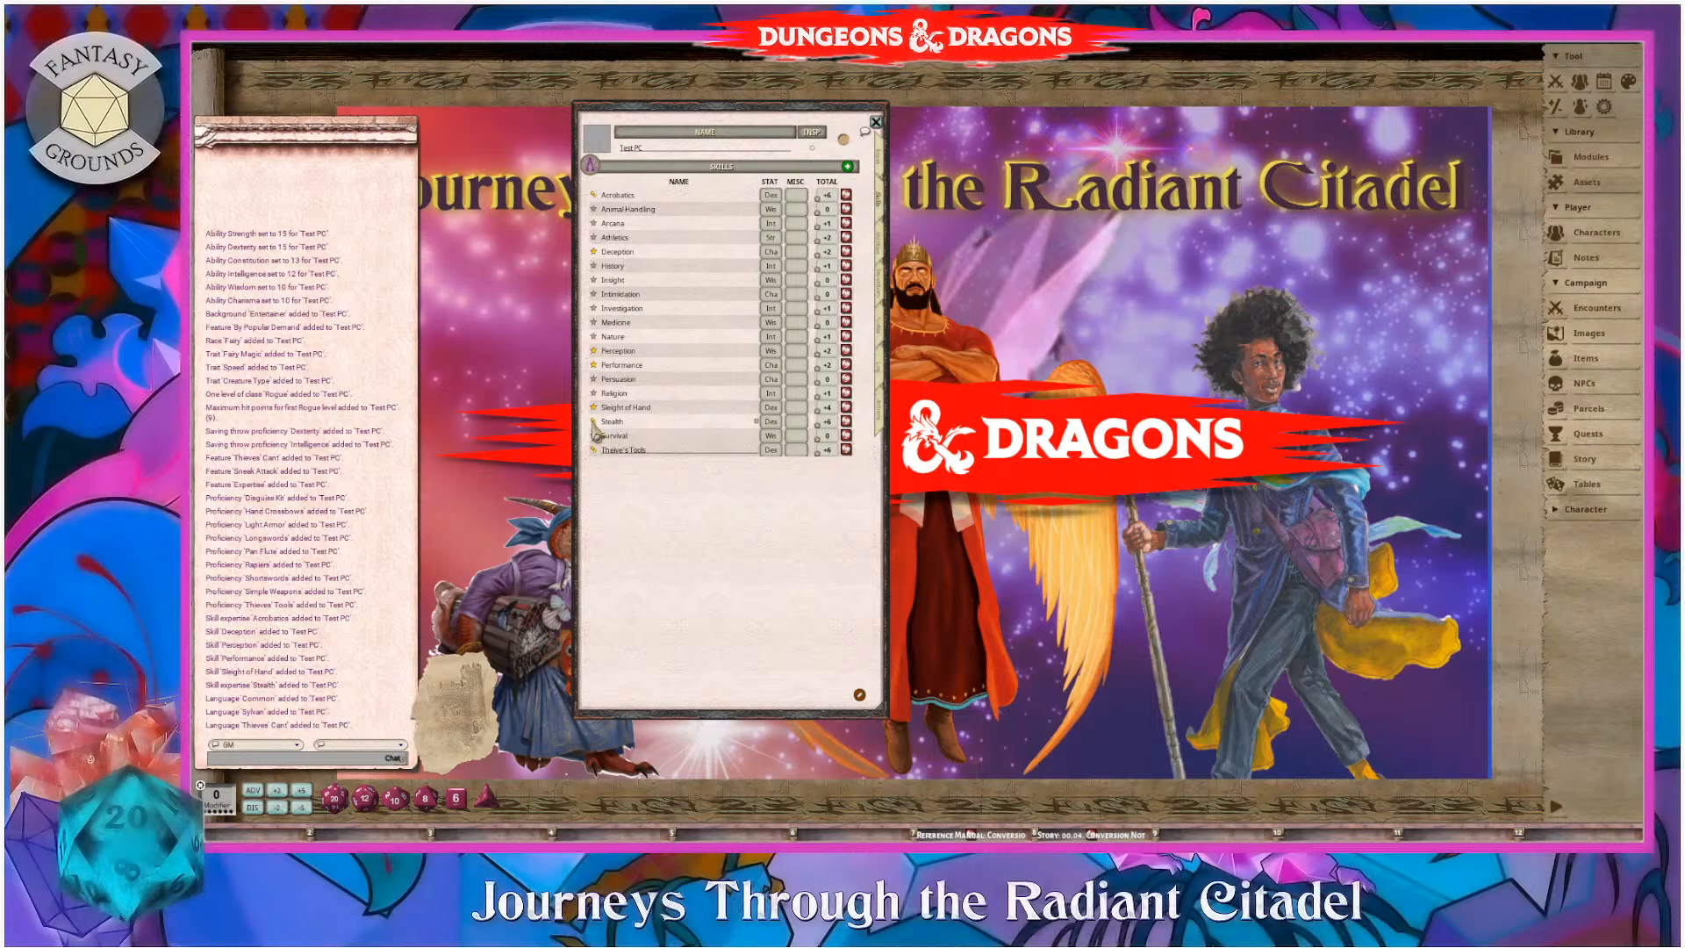
click(595, 197)
click(597, 197)
- Review the character's features, inventory, personal notes, adventure log and actions
click(881, 250)
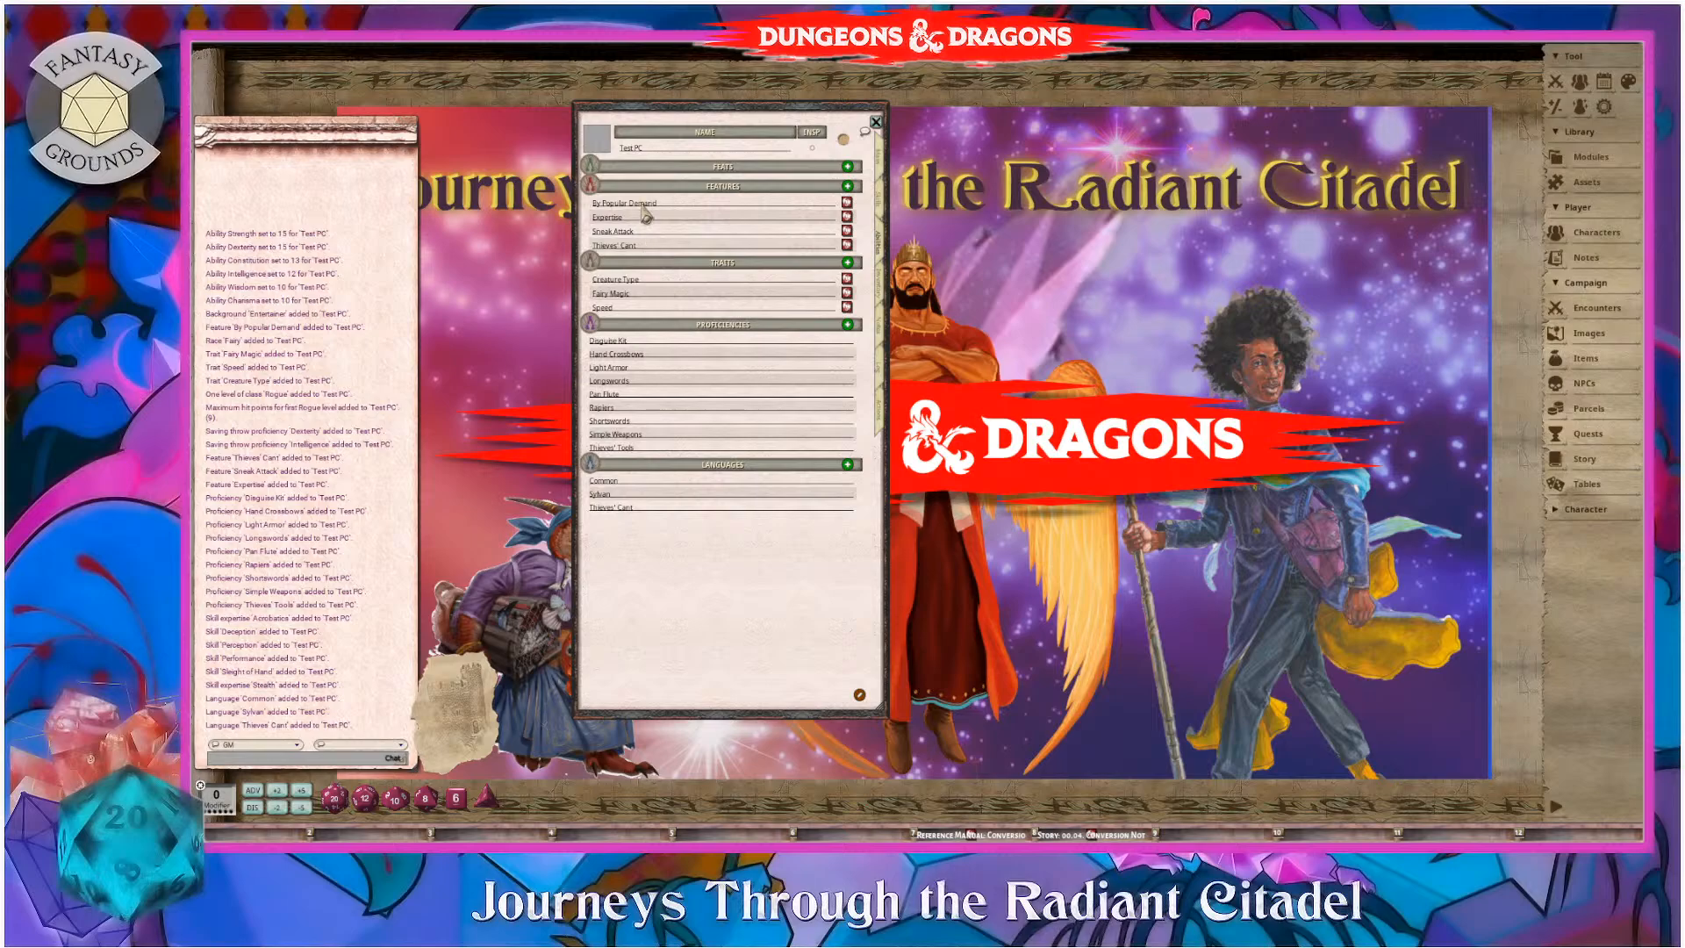
click(880, 286)
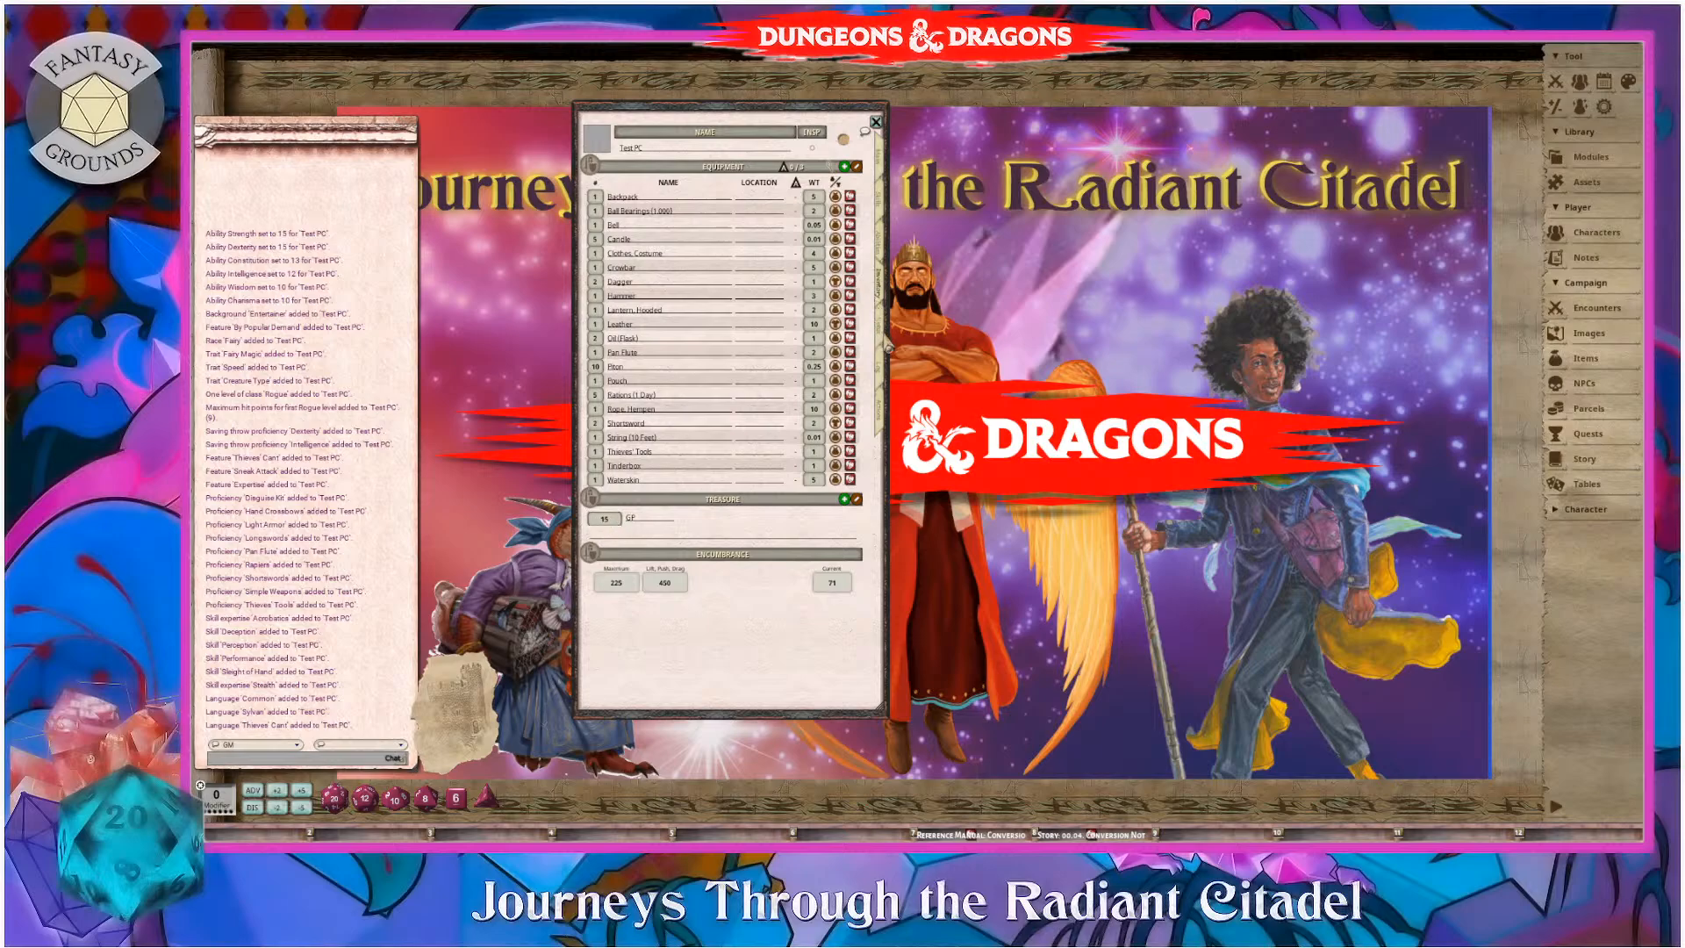
click(885, 342)
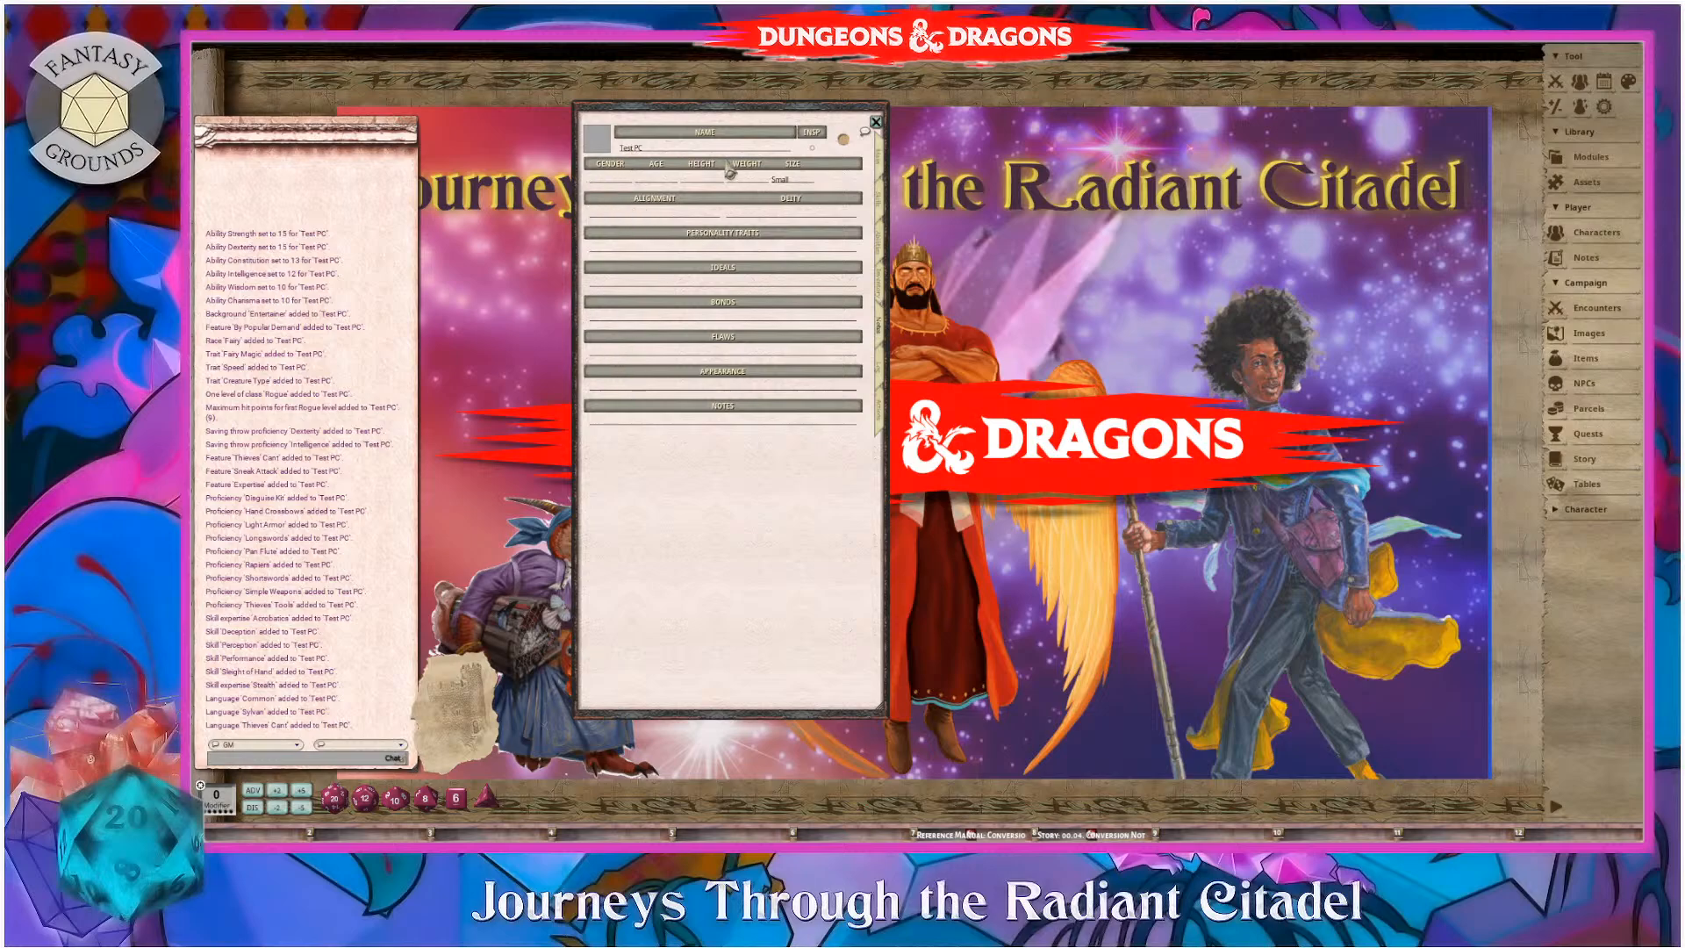
click(881, 386)
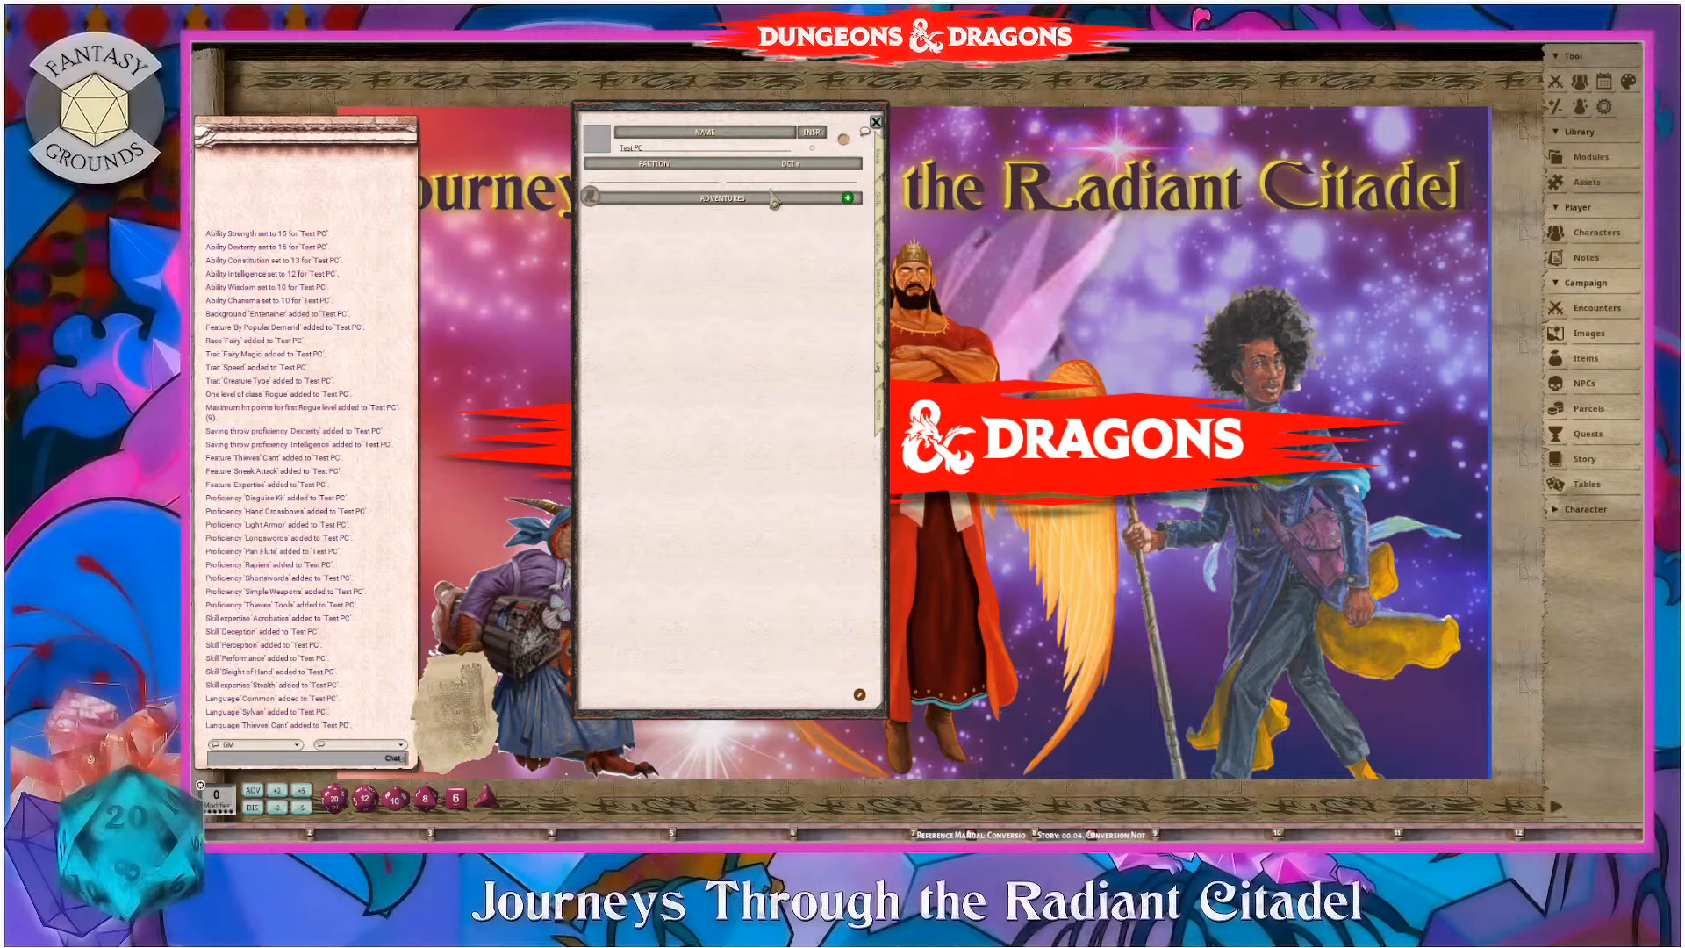
click(885, 425)
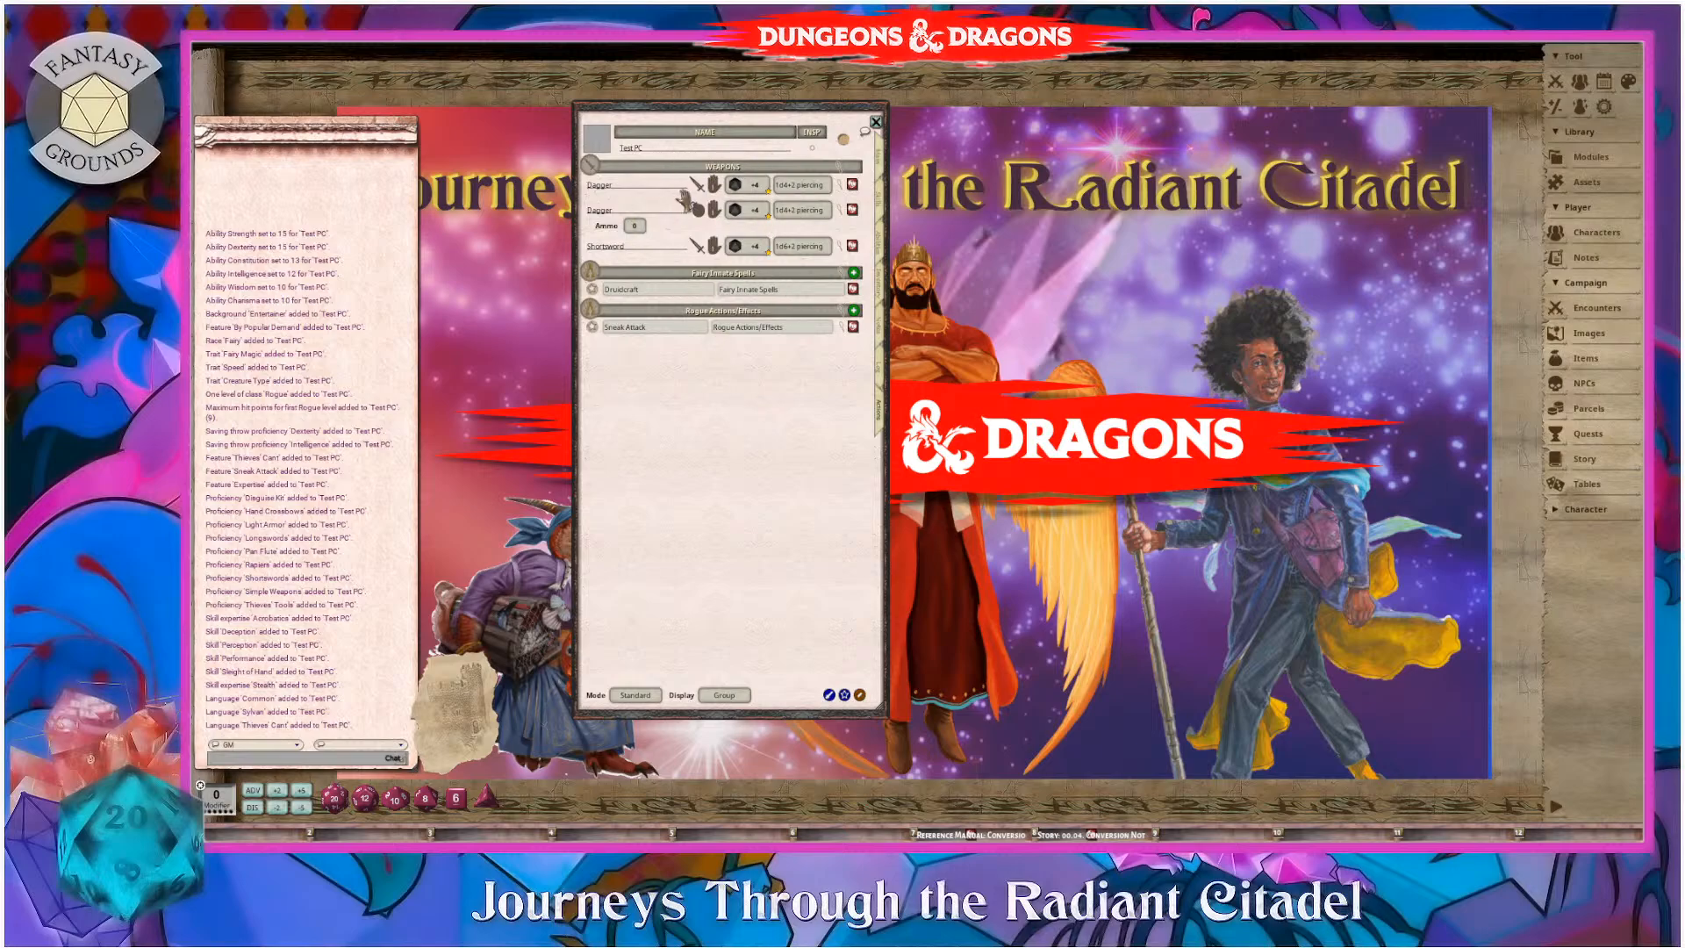
- Set the thrown dagger's ammo to 2, and show the actions in Combat mode with the Actions display
click(641, 226)
click(638, 230)
click(655, 695)
click(724, 695)
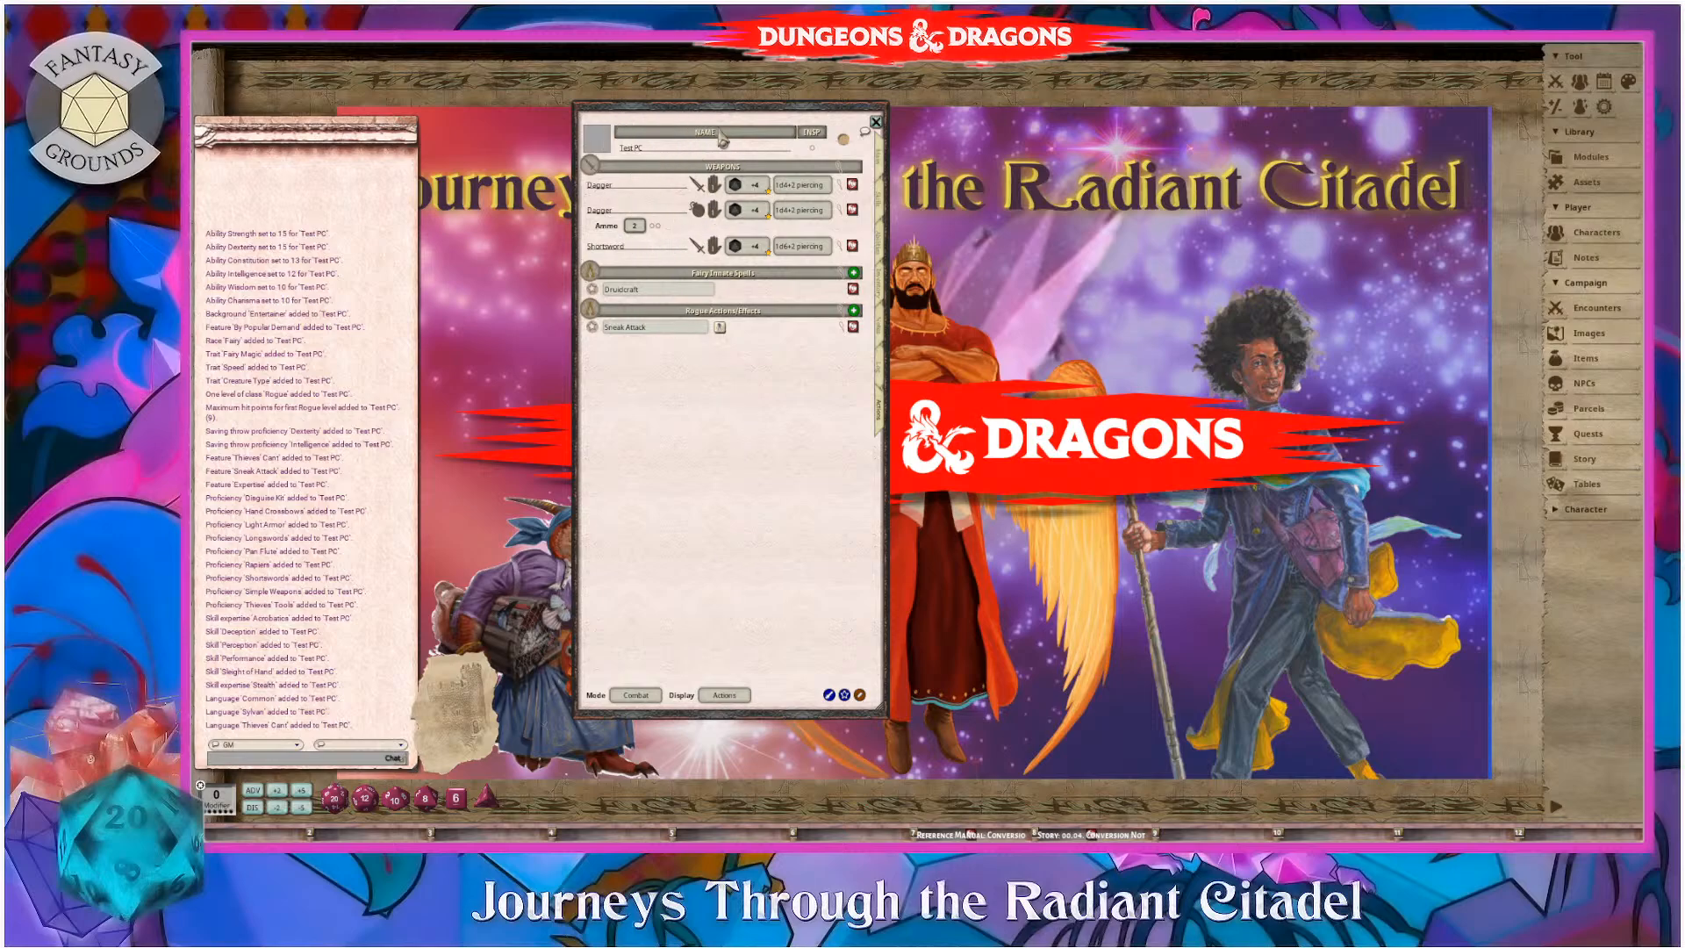
- Open the character's portrait selection in an enlarged window and go to the FG Fantasy folder
click(602, 147)
drag(932, 334, 1024, 127)
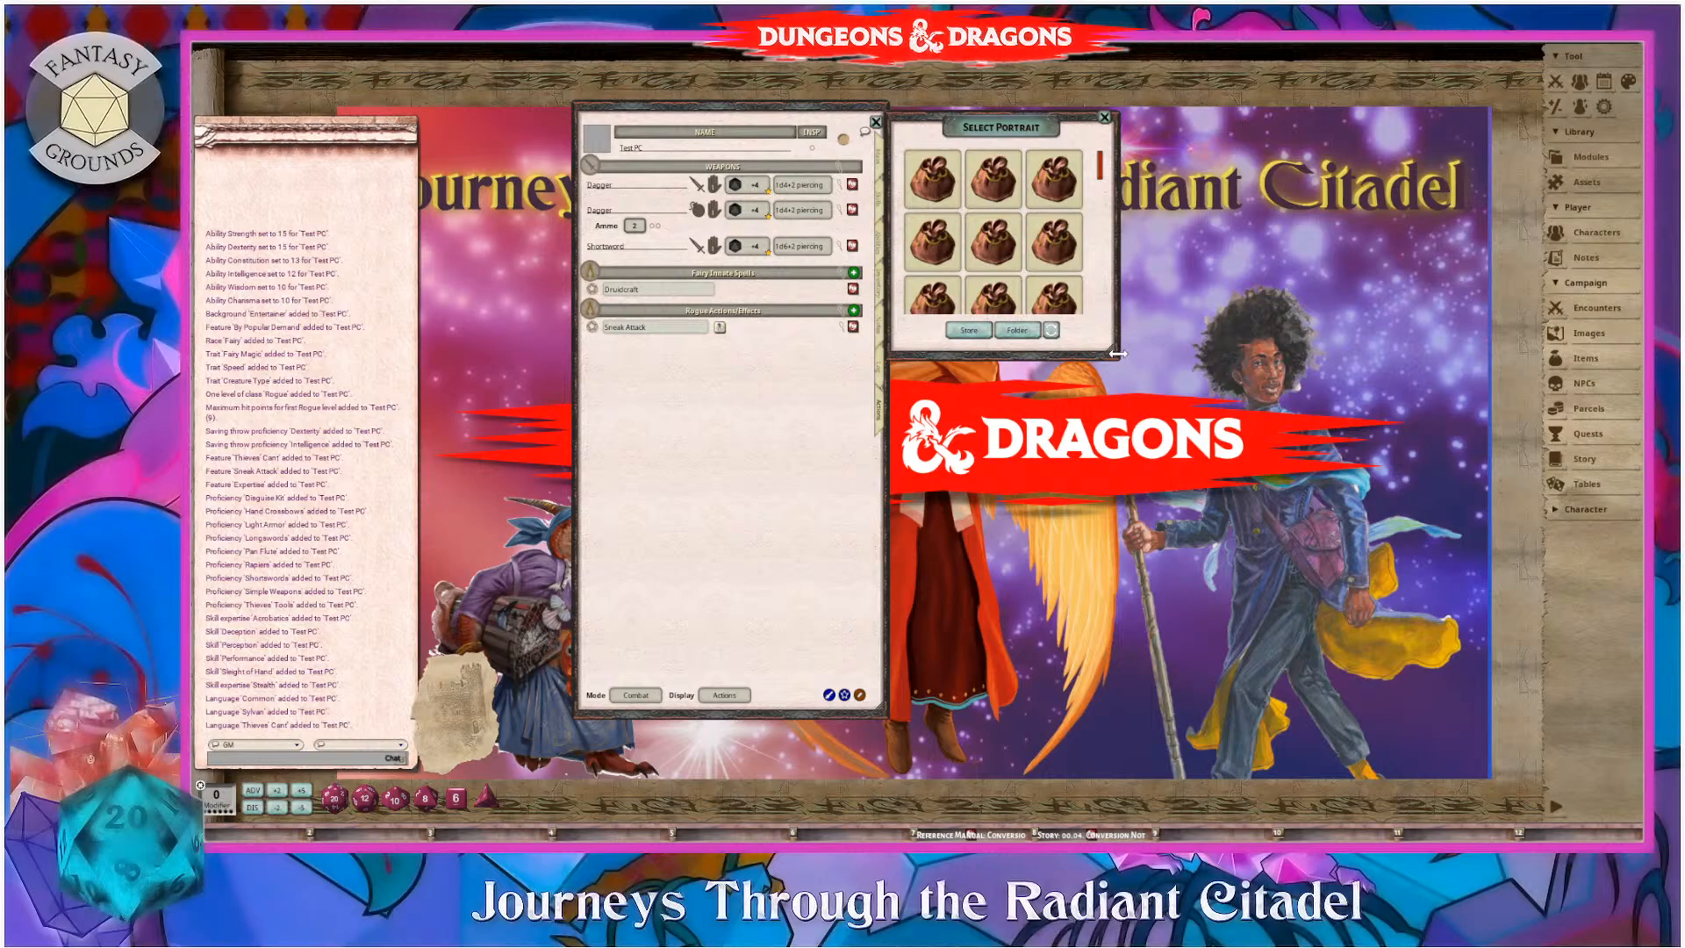
drag(1114, 356, 1114, 576)
scroll(1001, 403, down, 1)
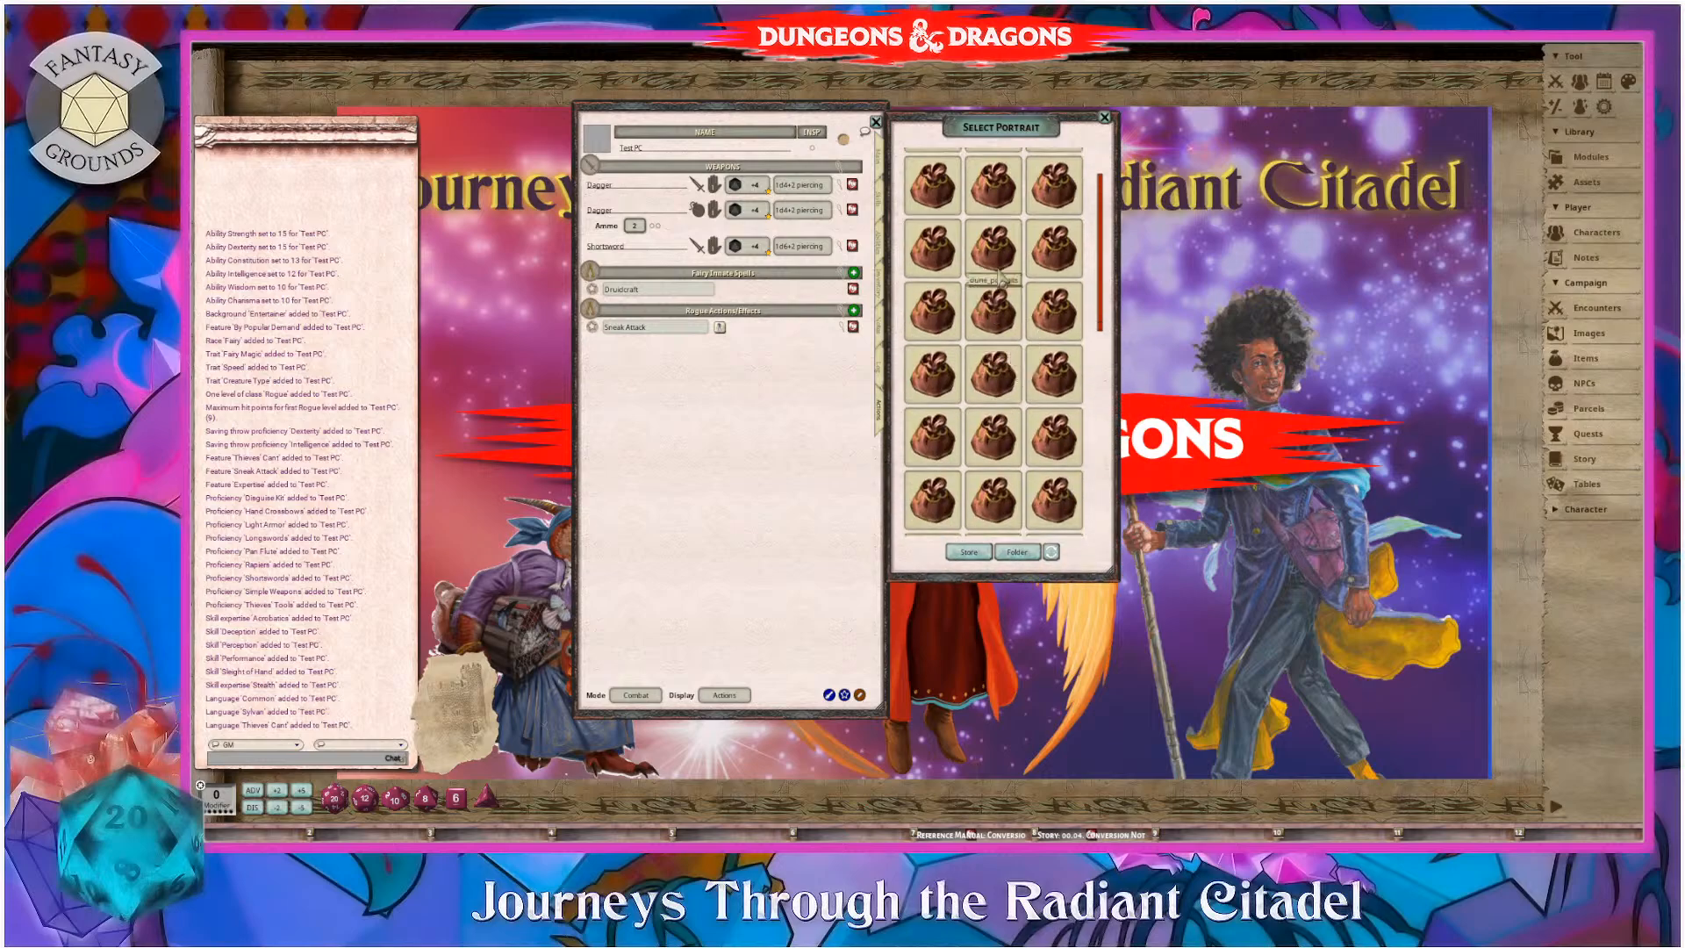
scroll(983, 263, up, 3)
scroll(939, 285, up, 2)
scroll(961, 340, down, 2)
scroll(974, 348, down, 1)
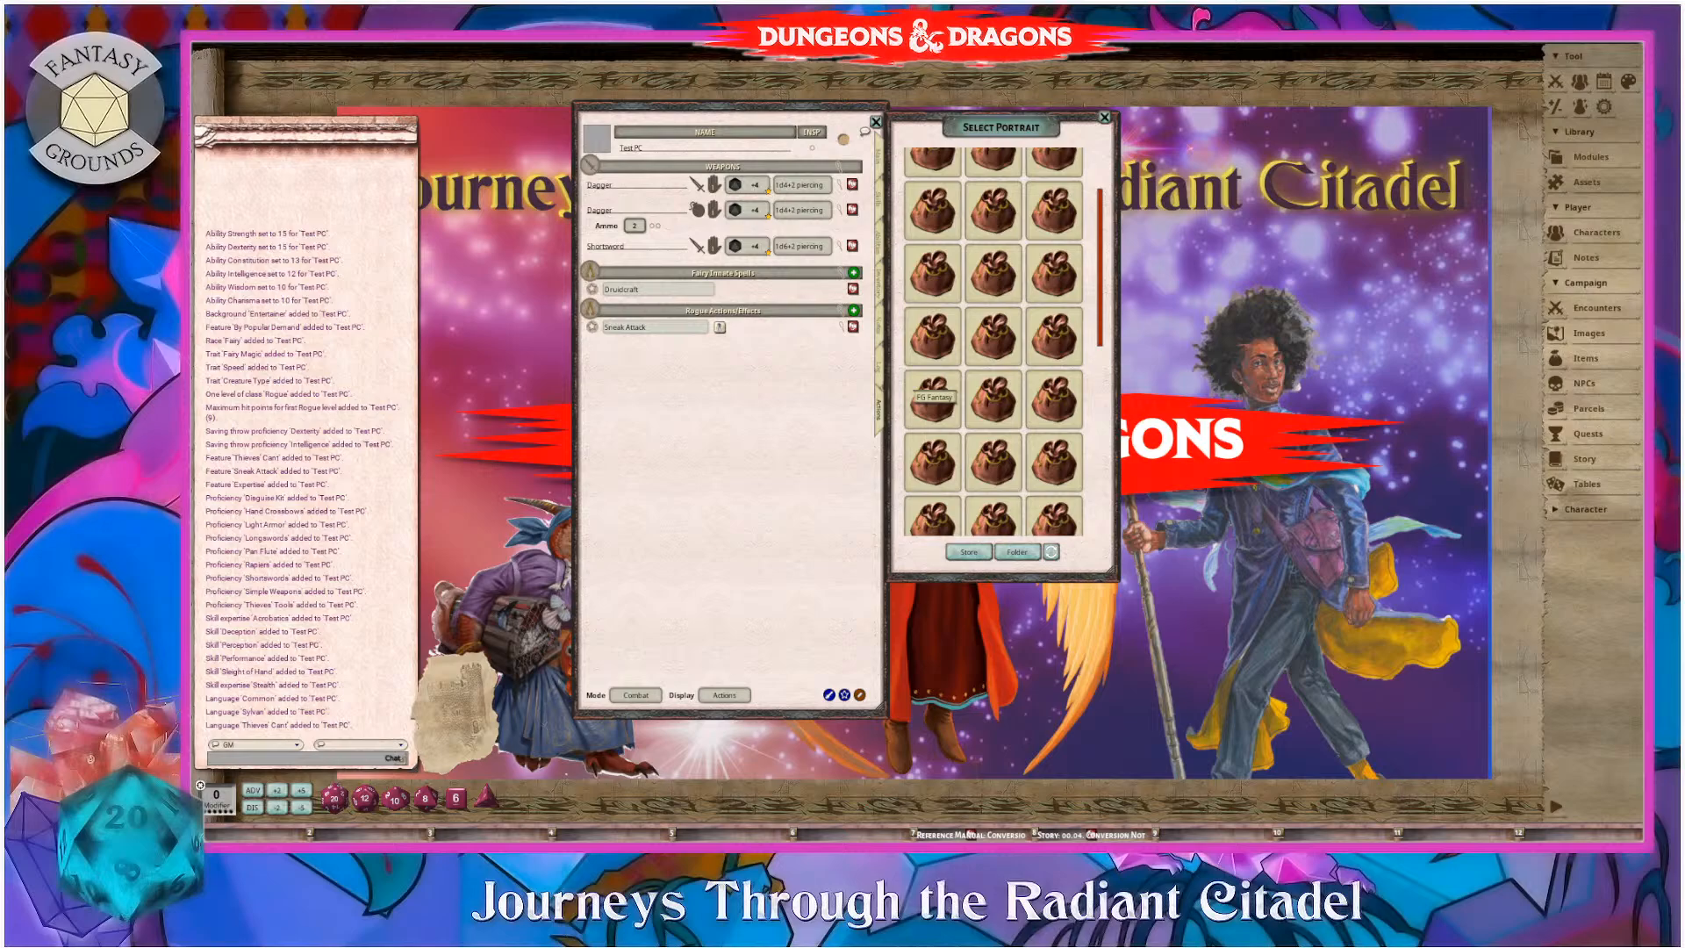
click(933, 402)
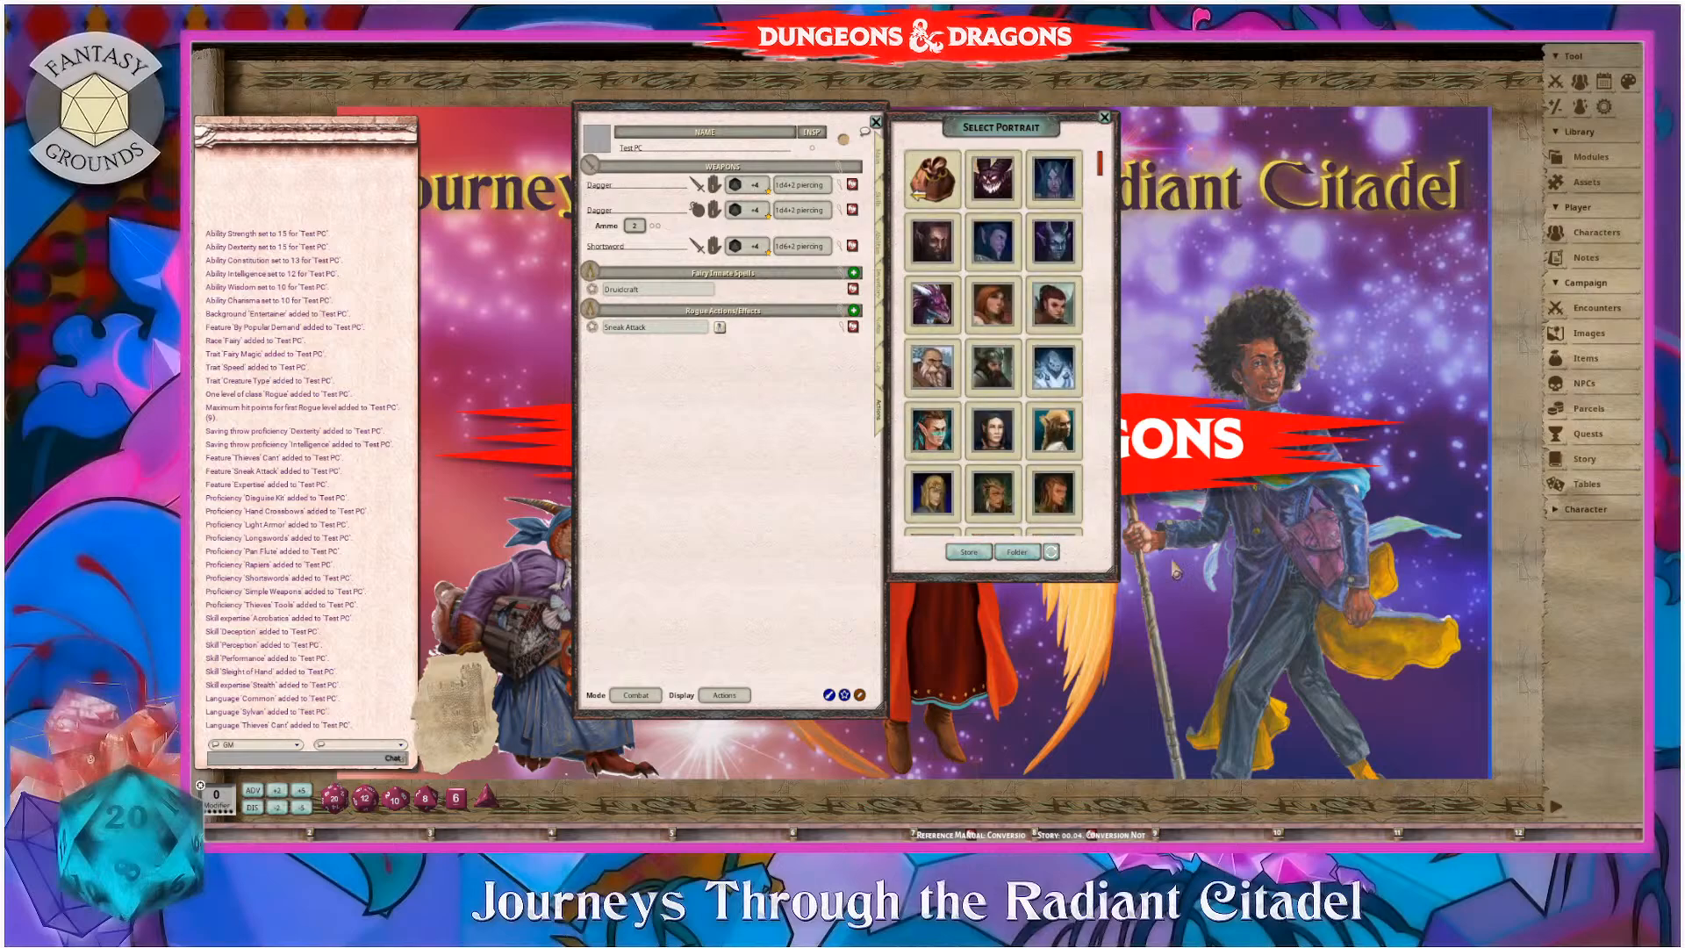
- Widen the portrait selection and assign the portrait of a woman with green headwear to the character
drag(1126, 577, 1476, 677)
scroll(1199, 476, down, 2)
scroll(1200, 476, down, 6)
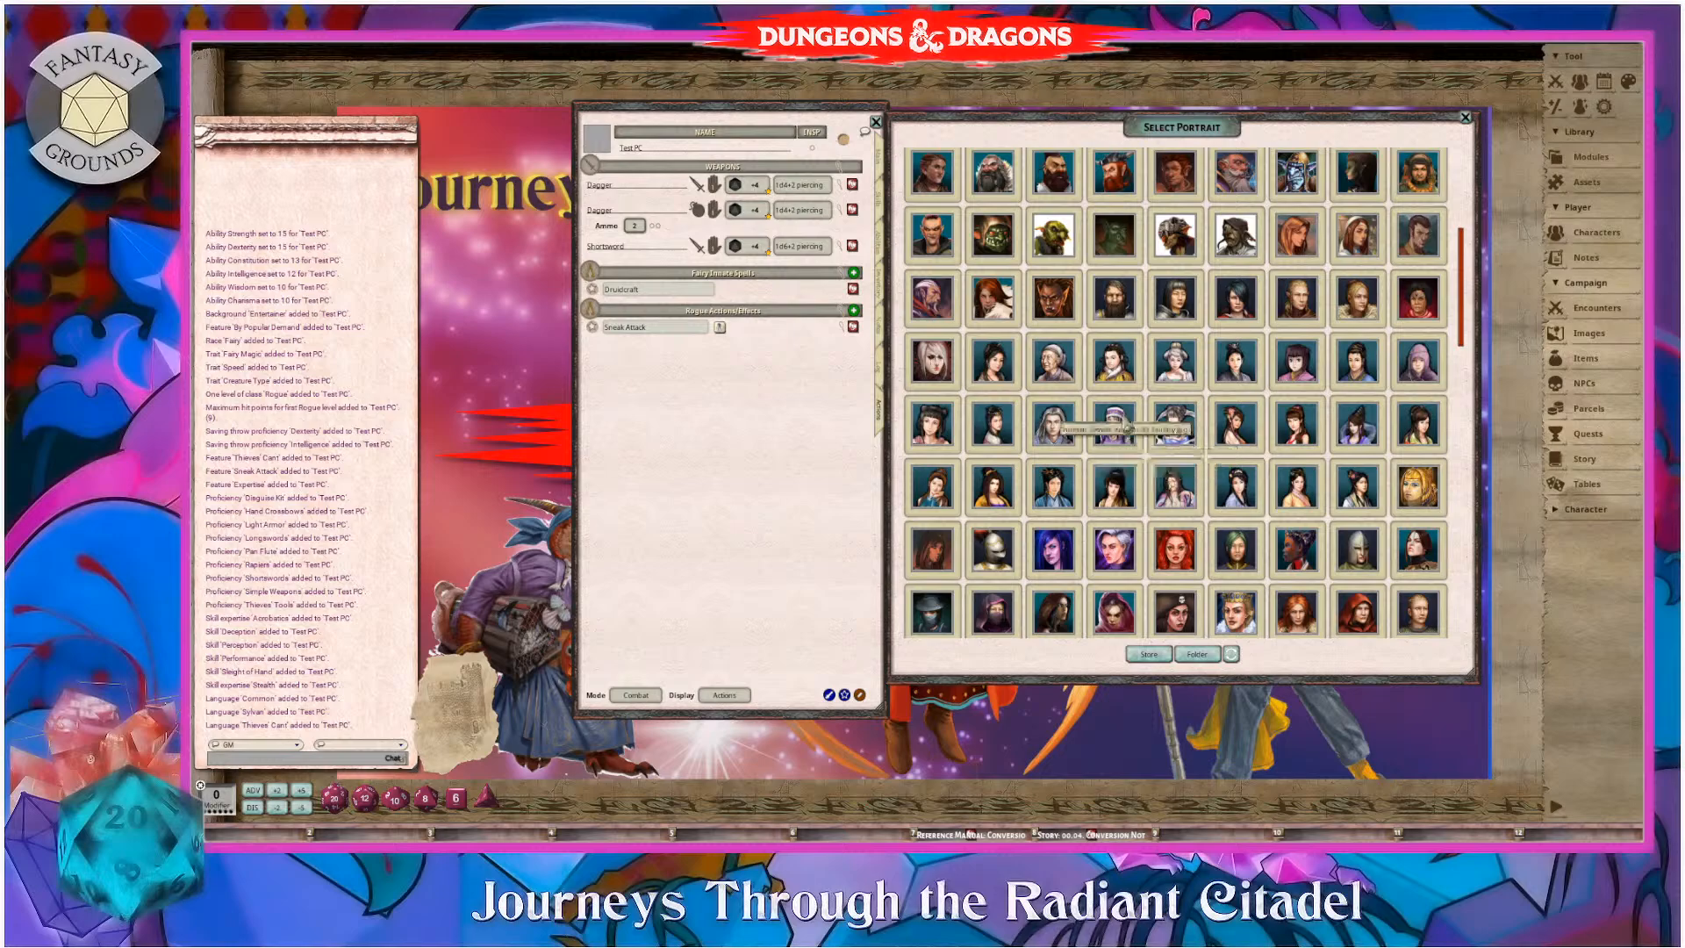
scroll(1044, 500, down, 4)
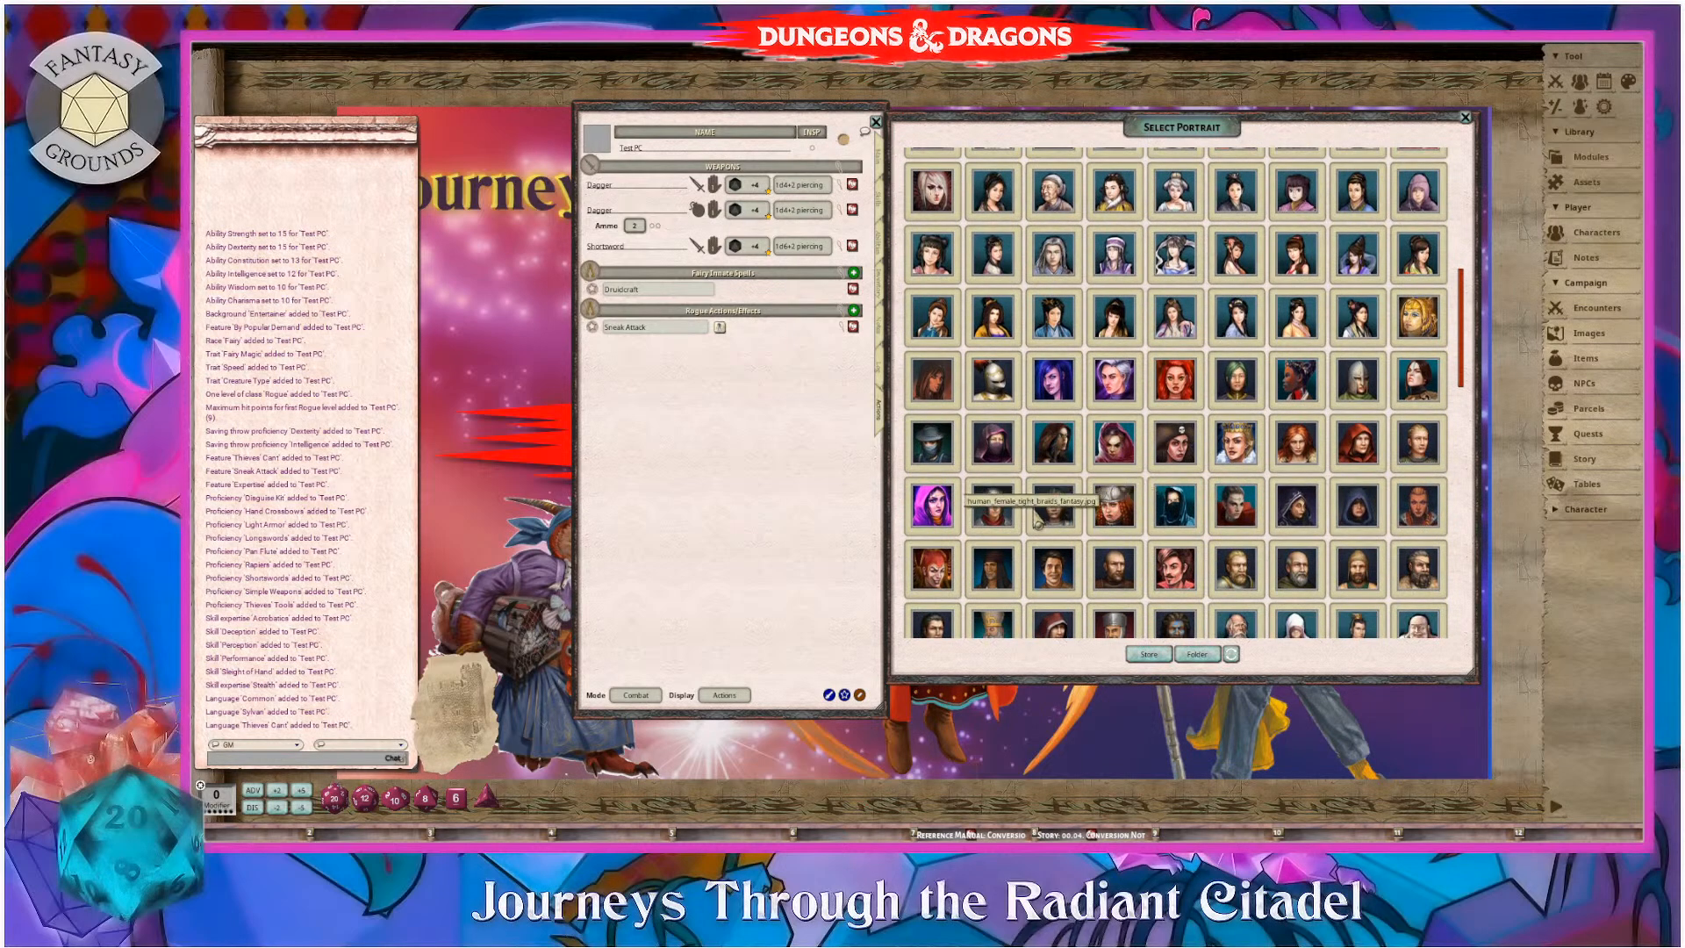
scroll(1233, 263, up, 1)
scroll(1233, 263, up, 1)
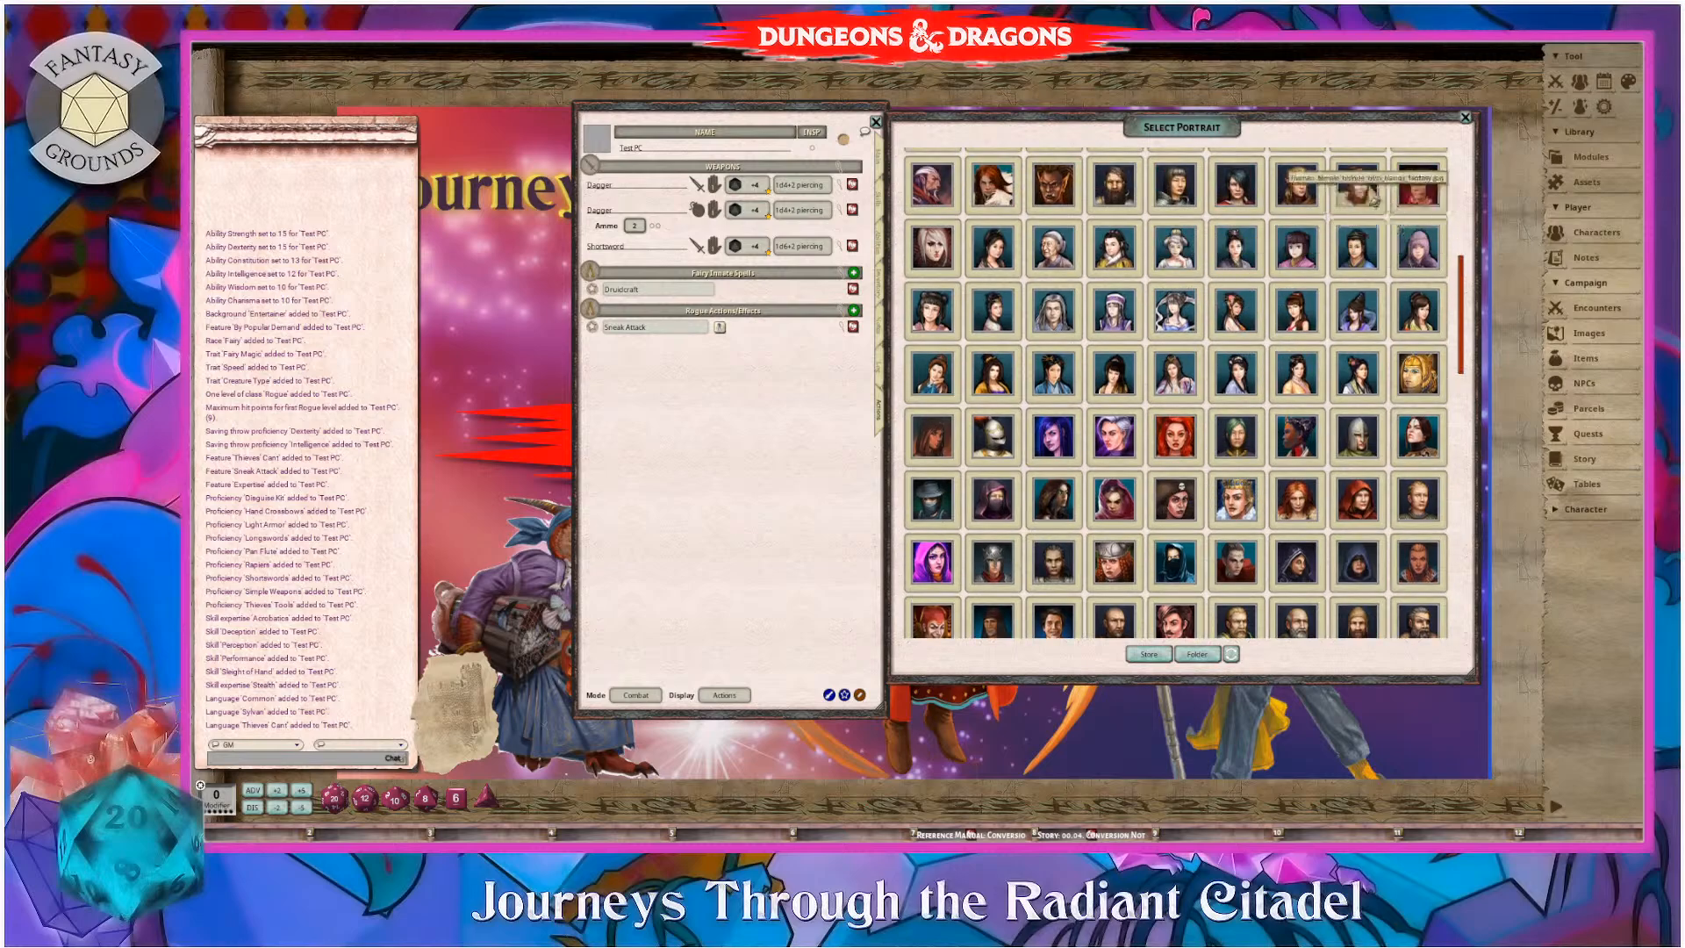
scroll(1287, 340, up, 7)
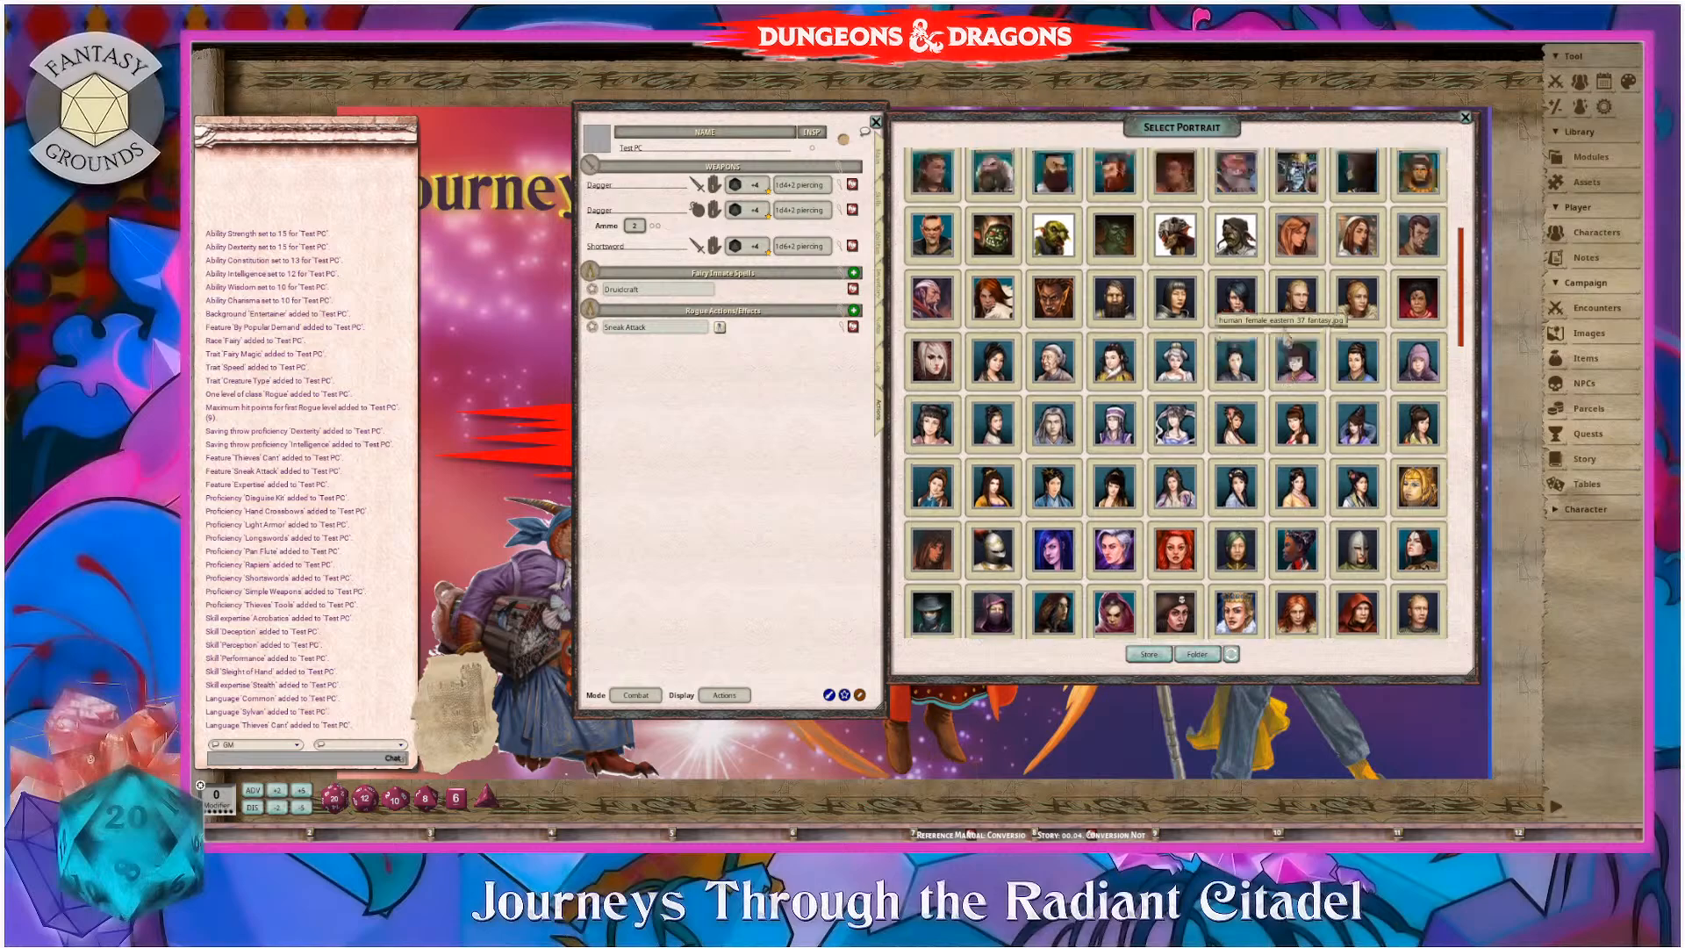
scroll(1287, 340, up, 2)
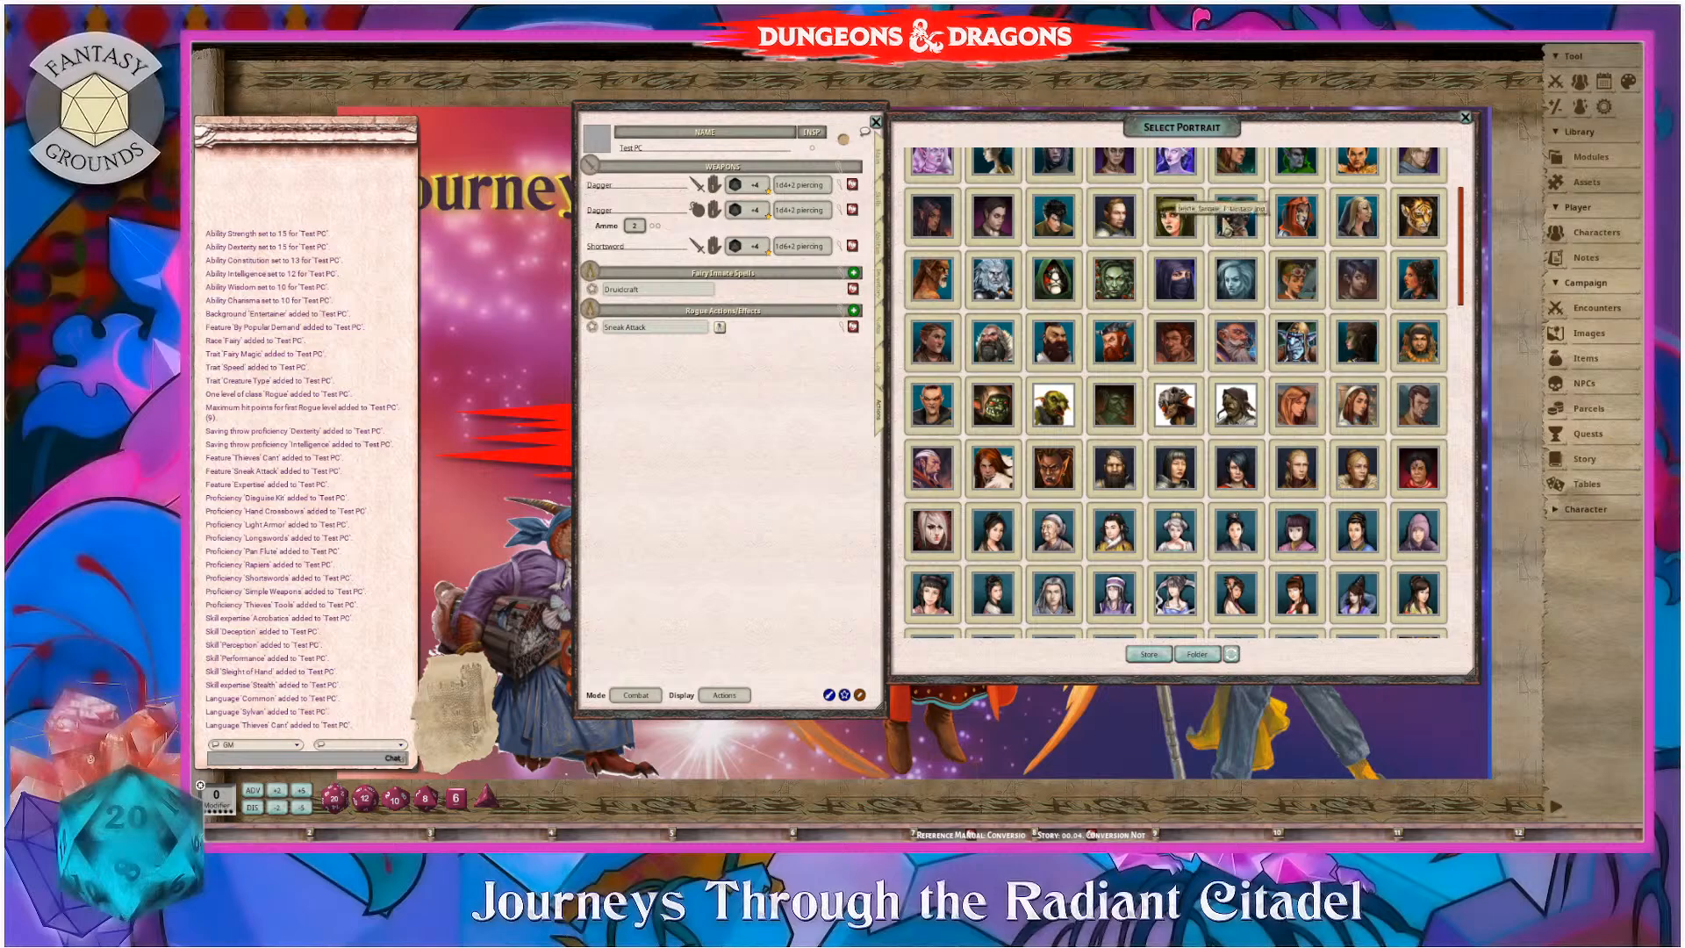
click(1184, 233)
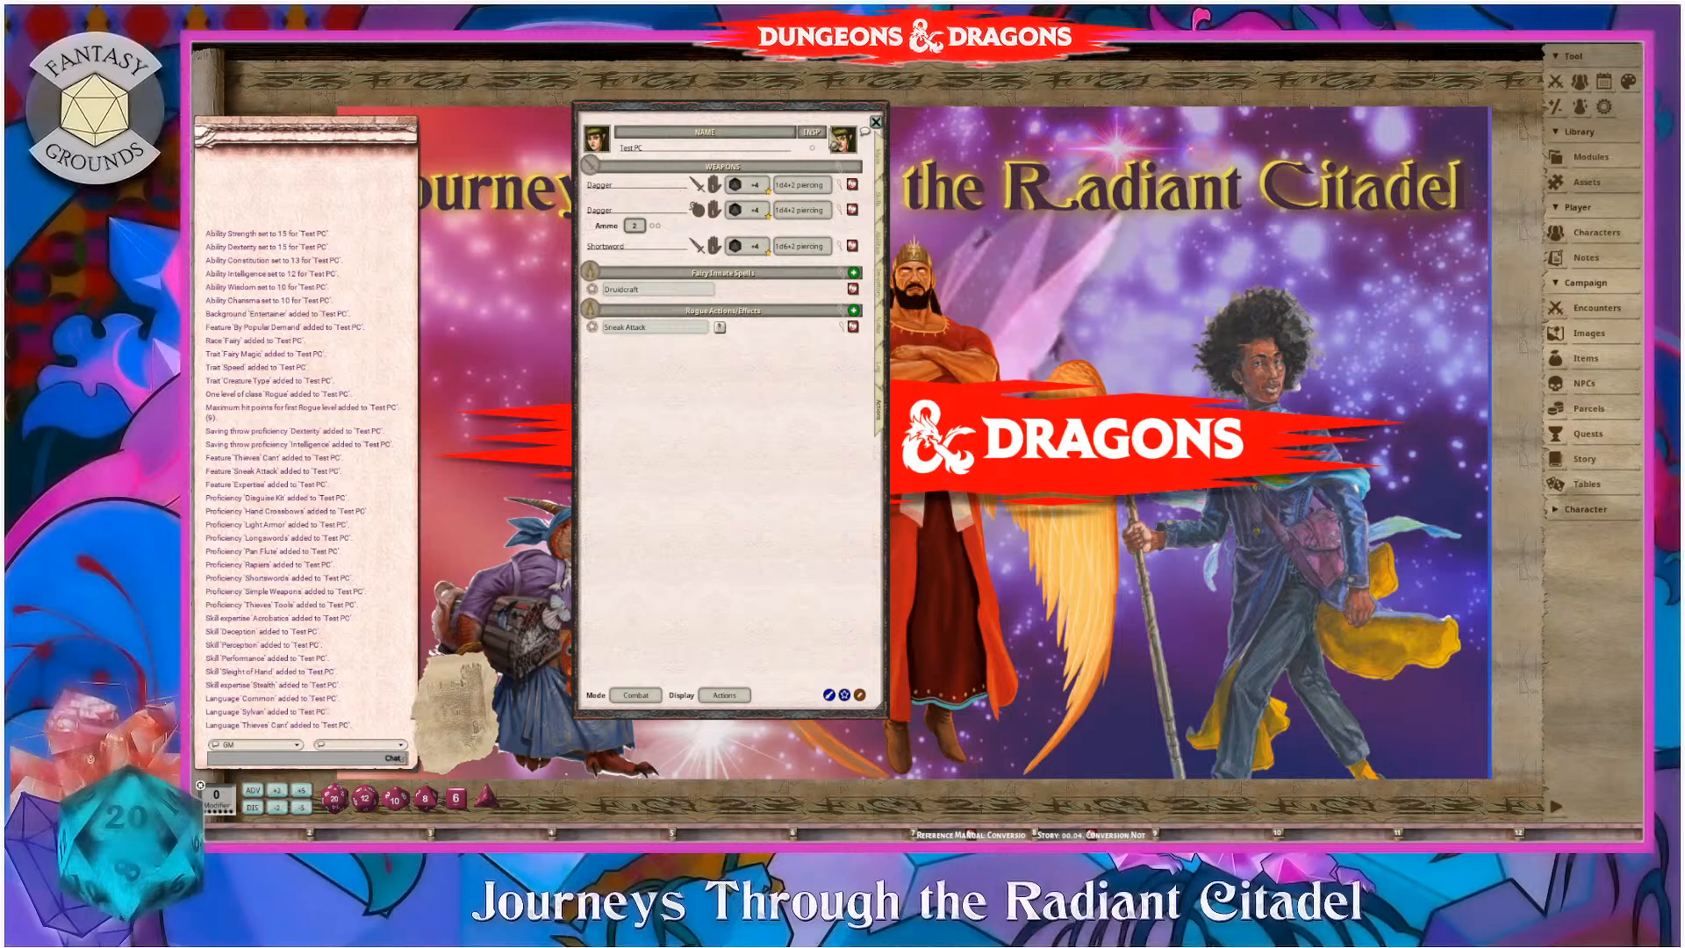
- Open the Combat Tracker beside the character sheet and add Test PC to it
drag(707, 117, 779, 124)
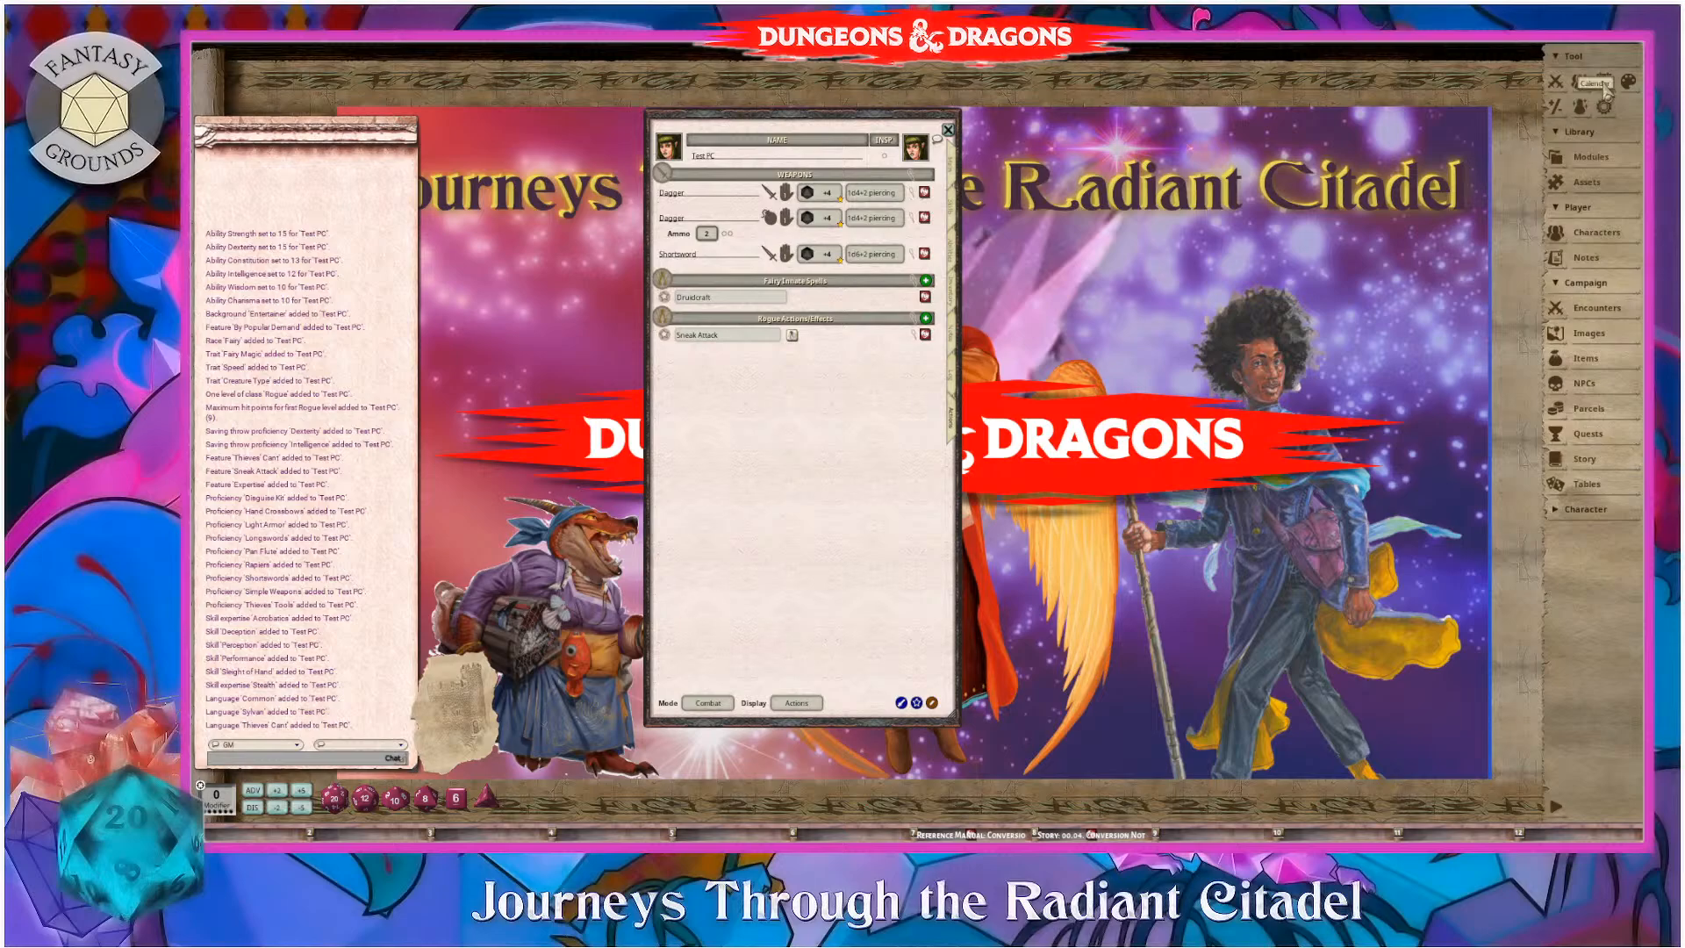
click(1558, 86)
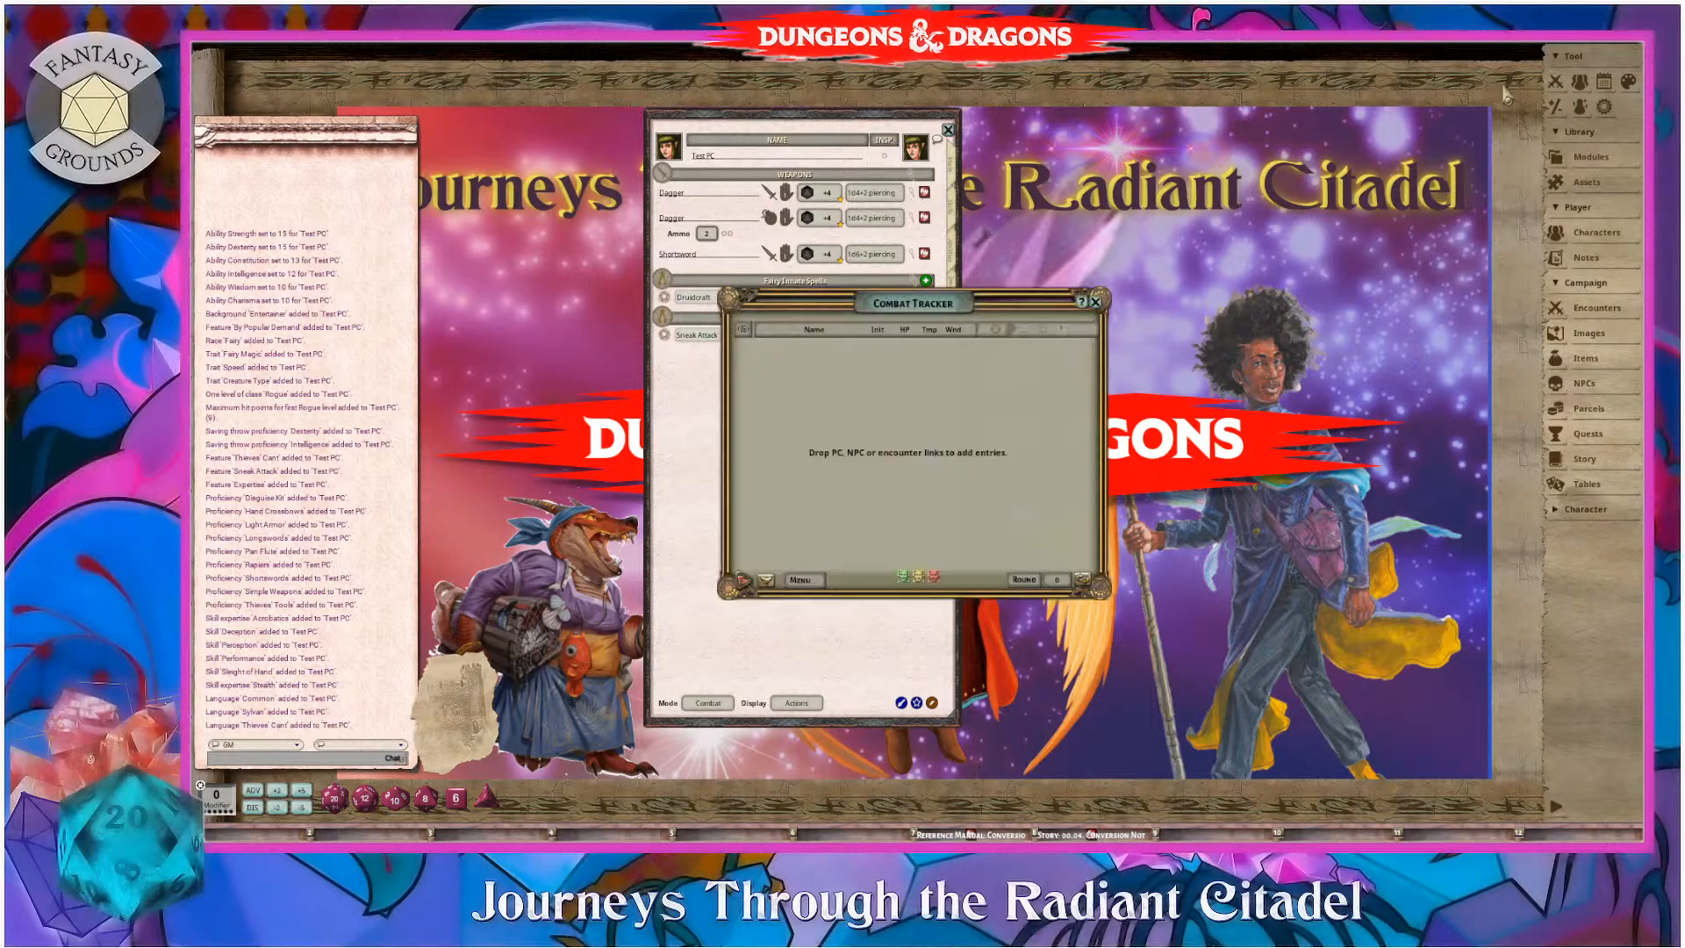
drag(912, 311, 394, 115)
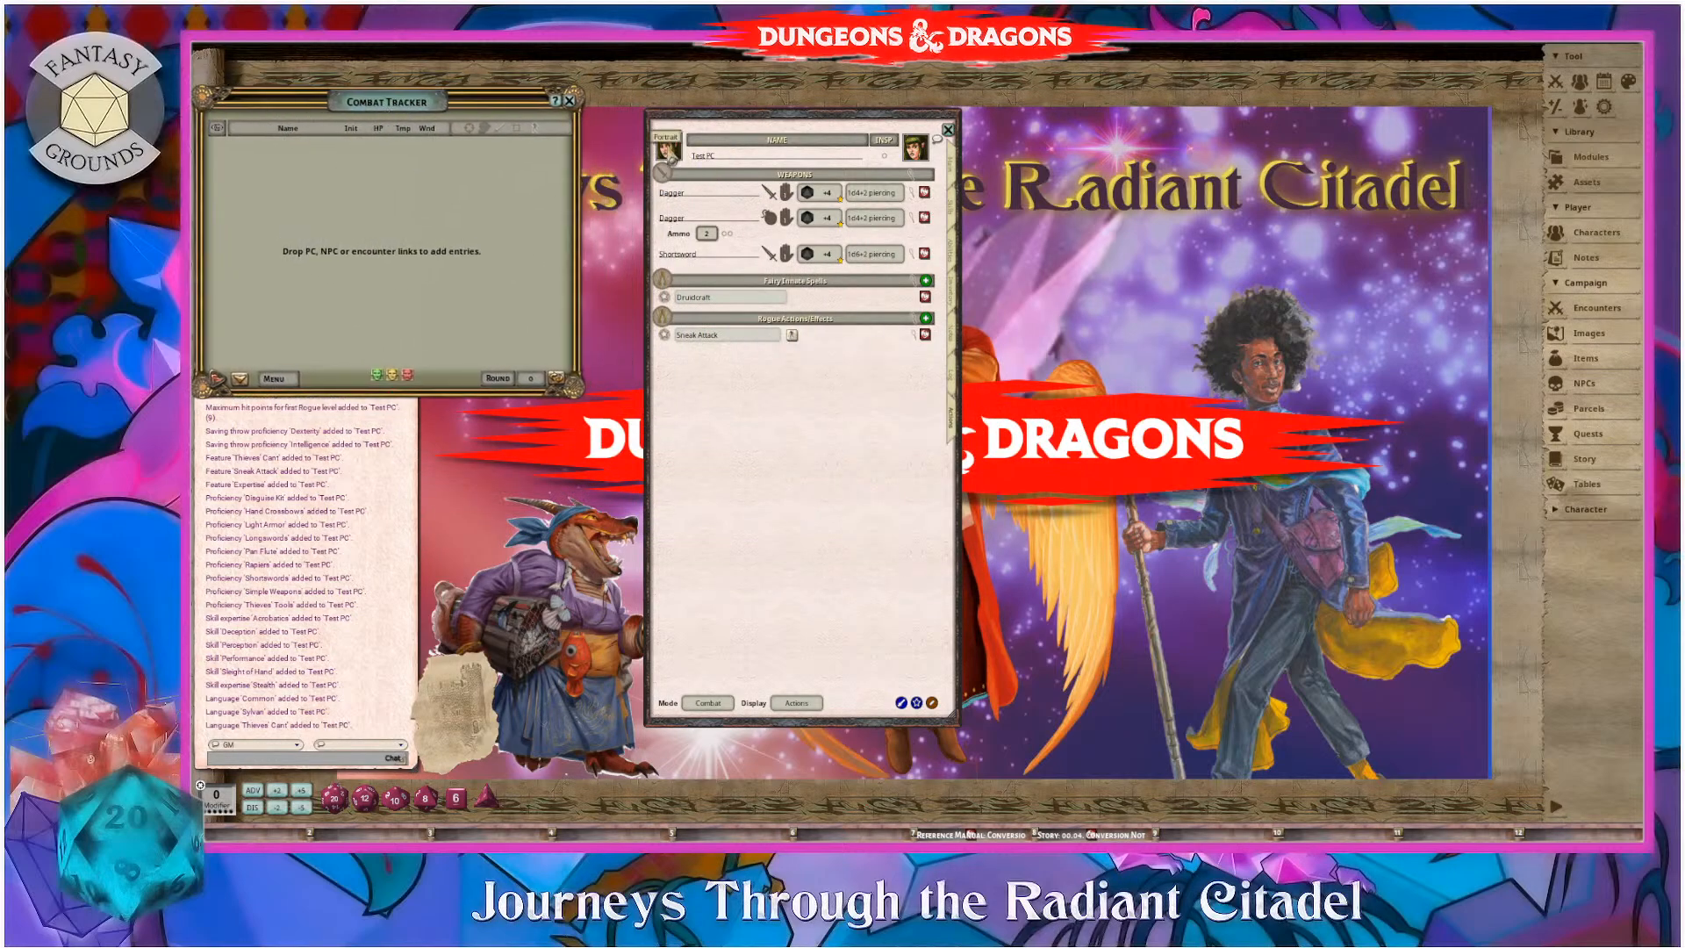
drag(669, 151, 244, 180)
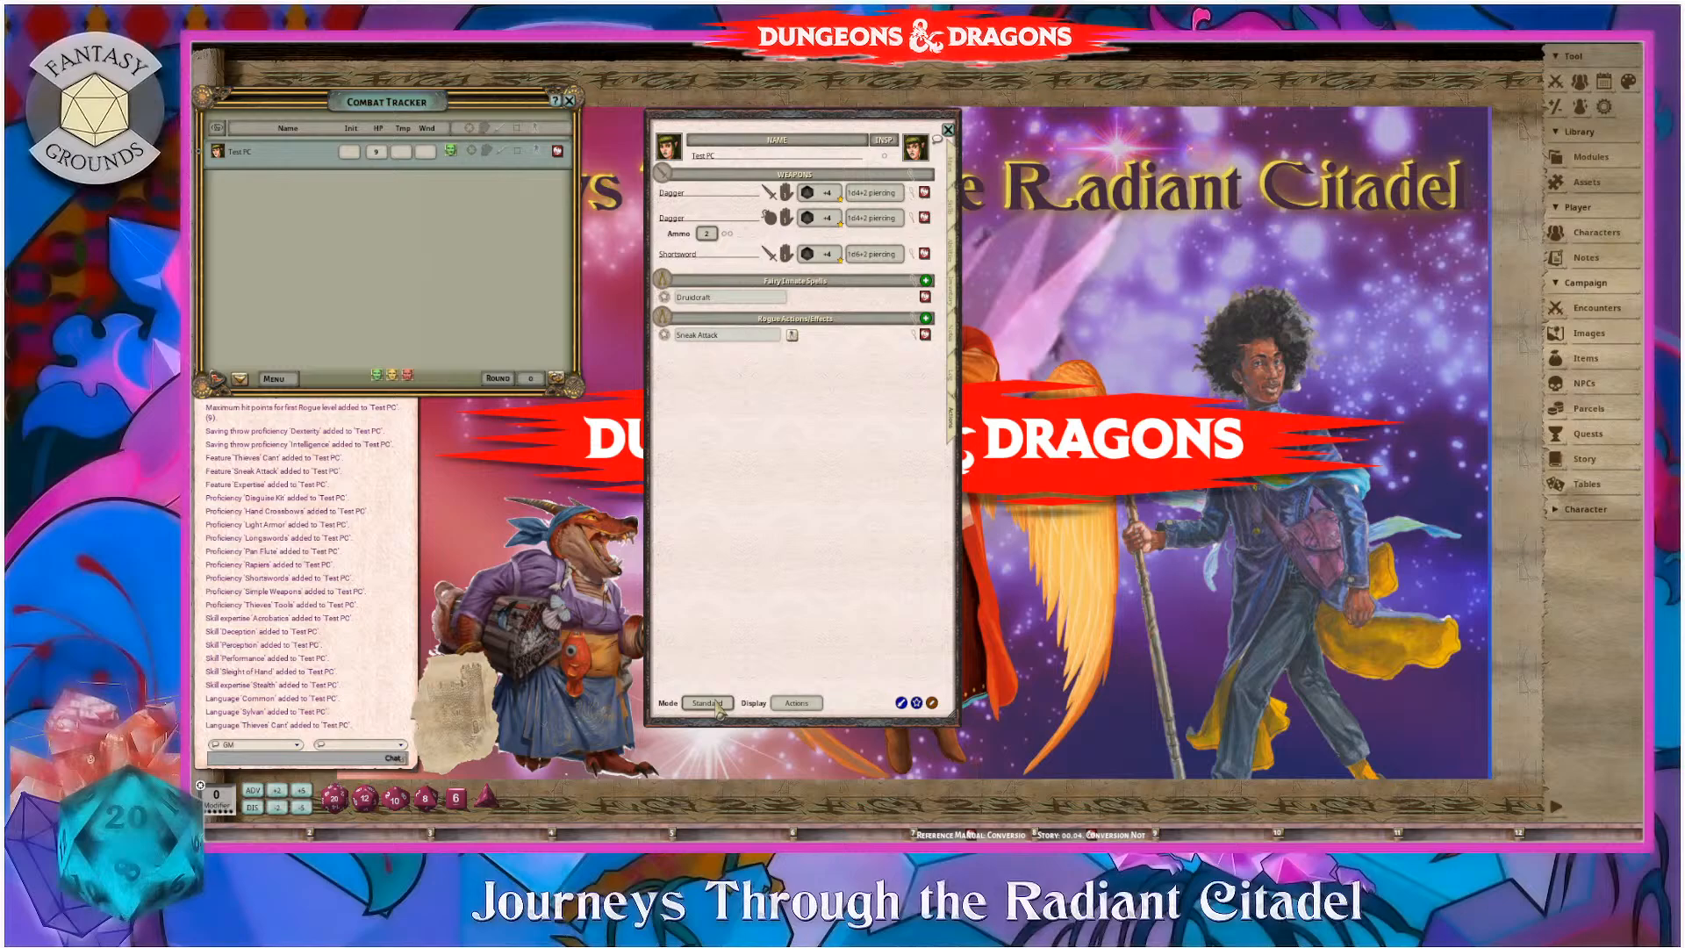
- Switch the character's actions to Preparation mode
click(718, 705)
click(718, 705)
click(718, 705)
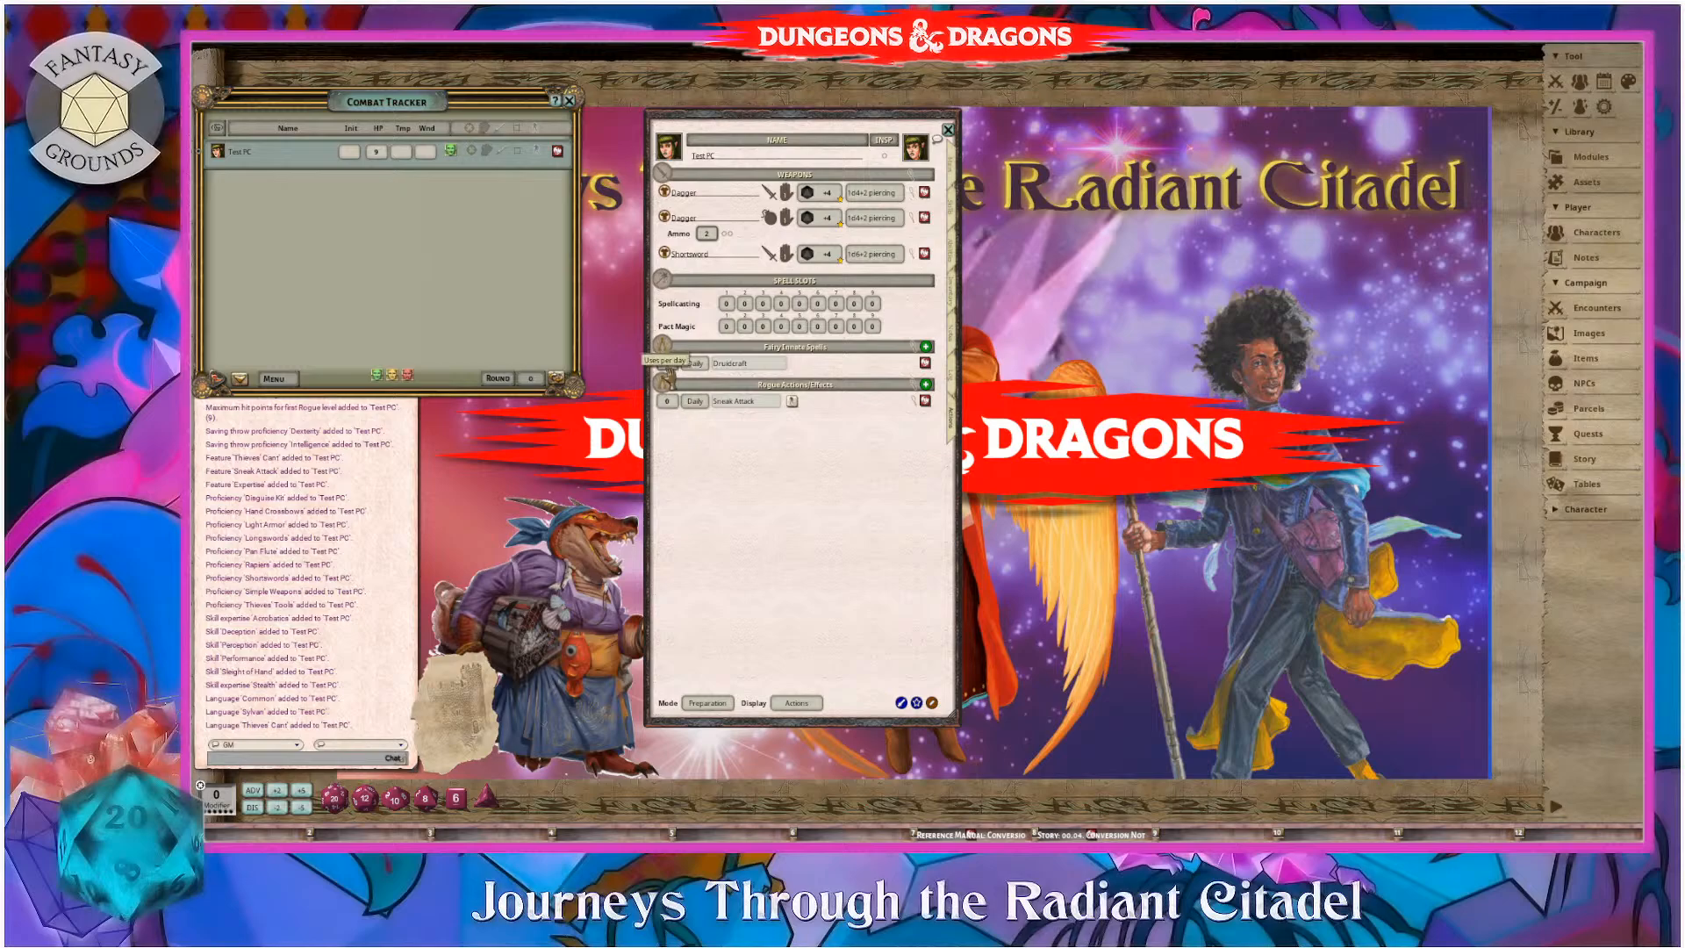
- Read the full descriptions of the Druidcraft spell and the Sneak Attack action
click(925, 362)
scroll(958, 436, down, 5)
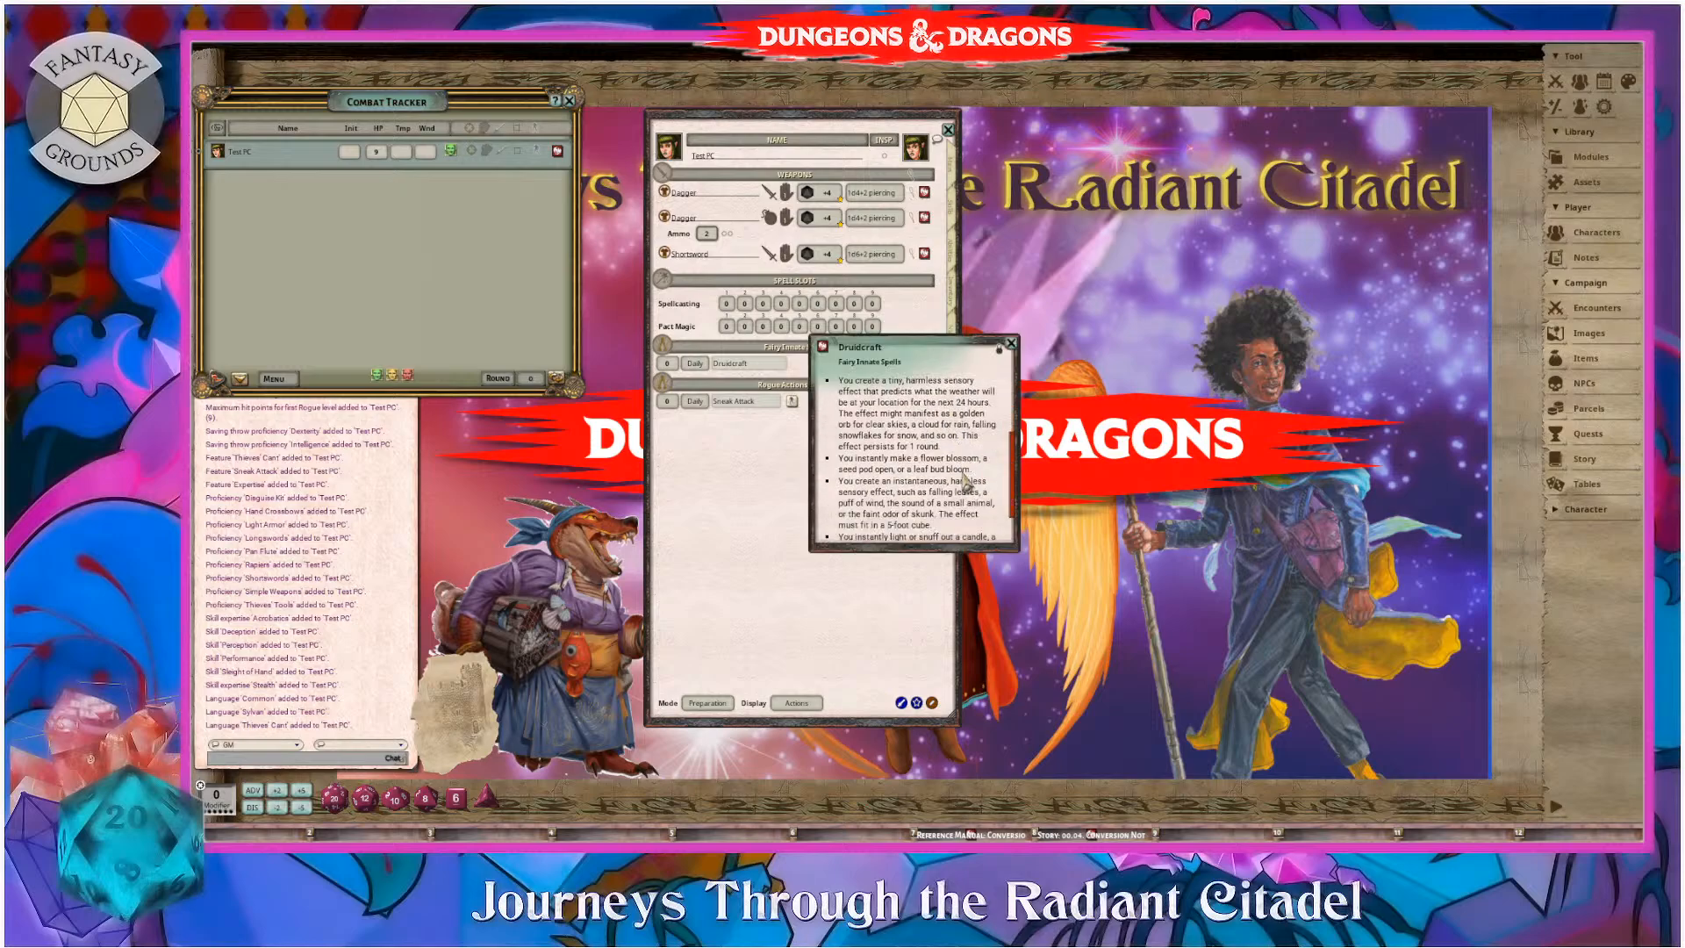
scroll(963, 478, down, 3)
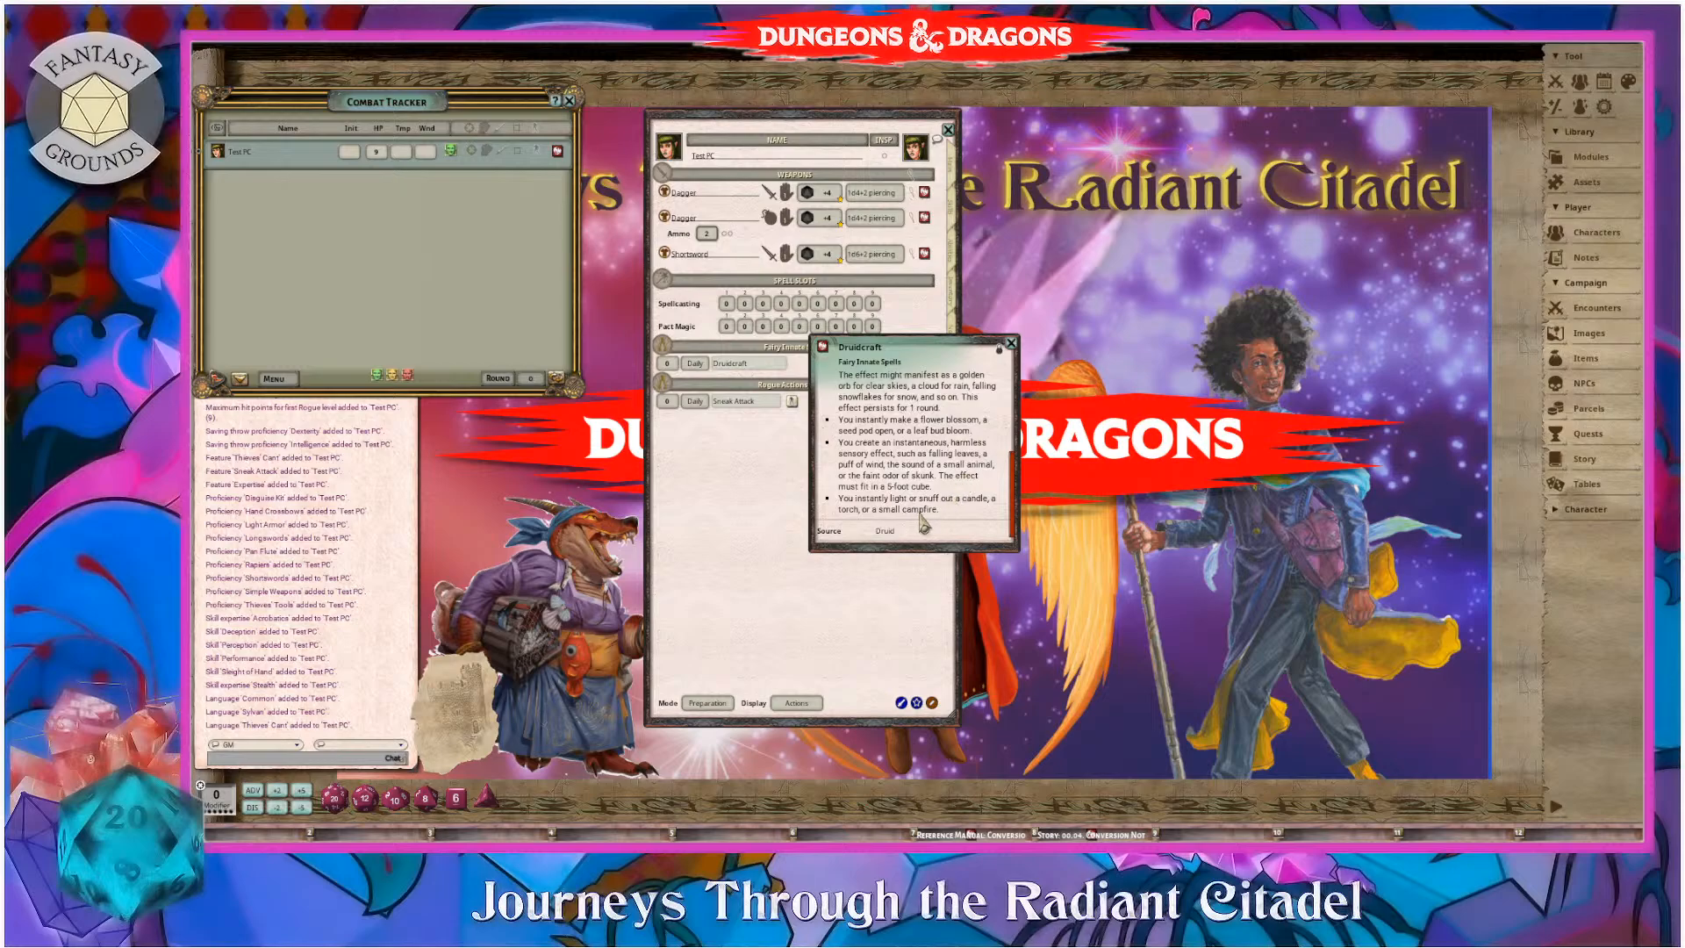
scroll(927, 524, up, 4)
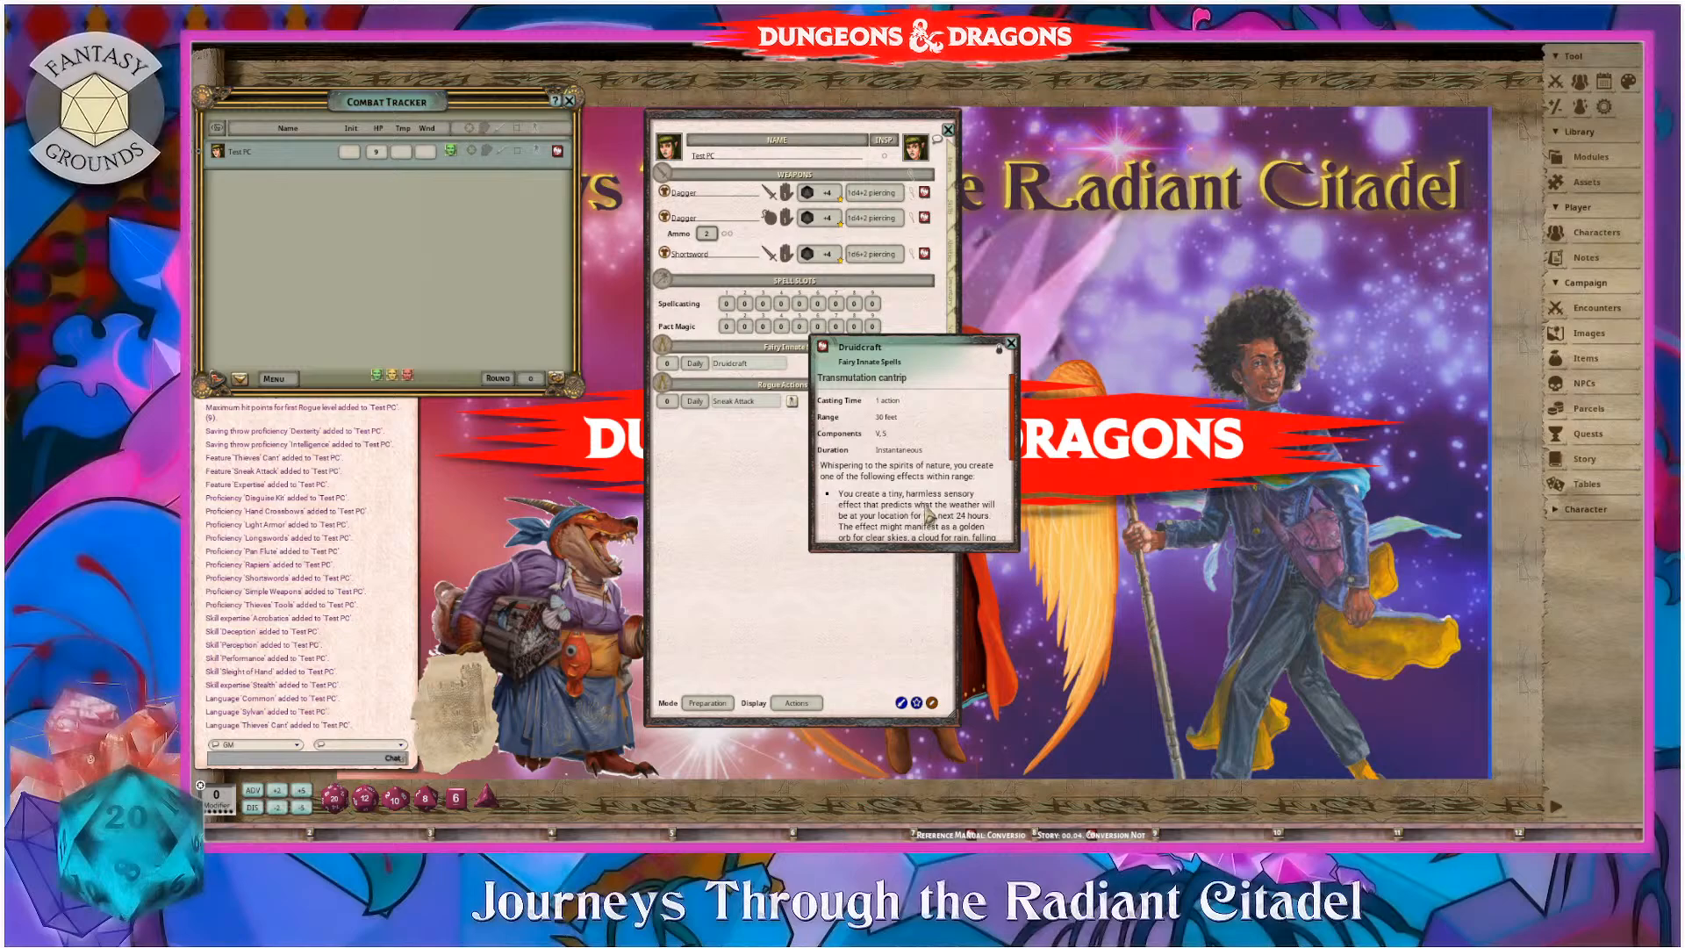
click(1012, 343)
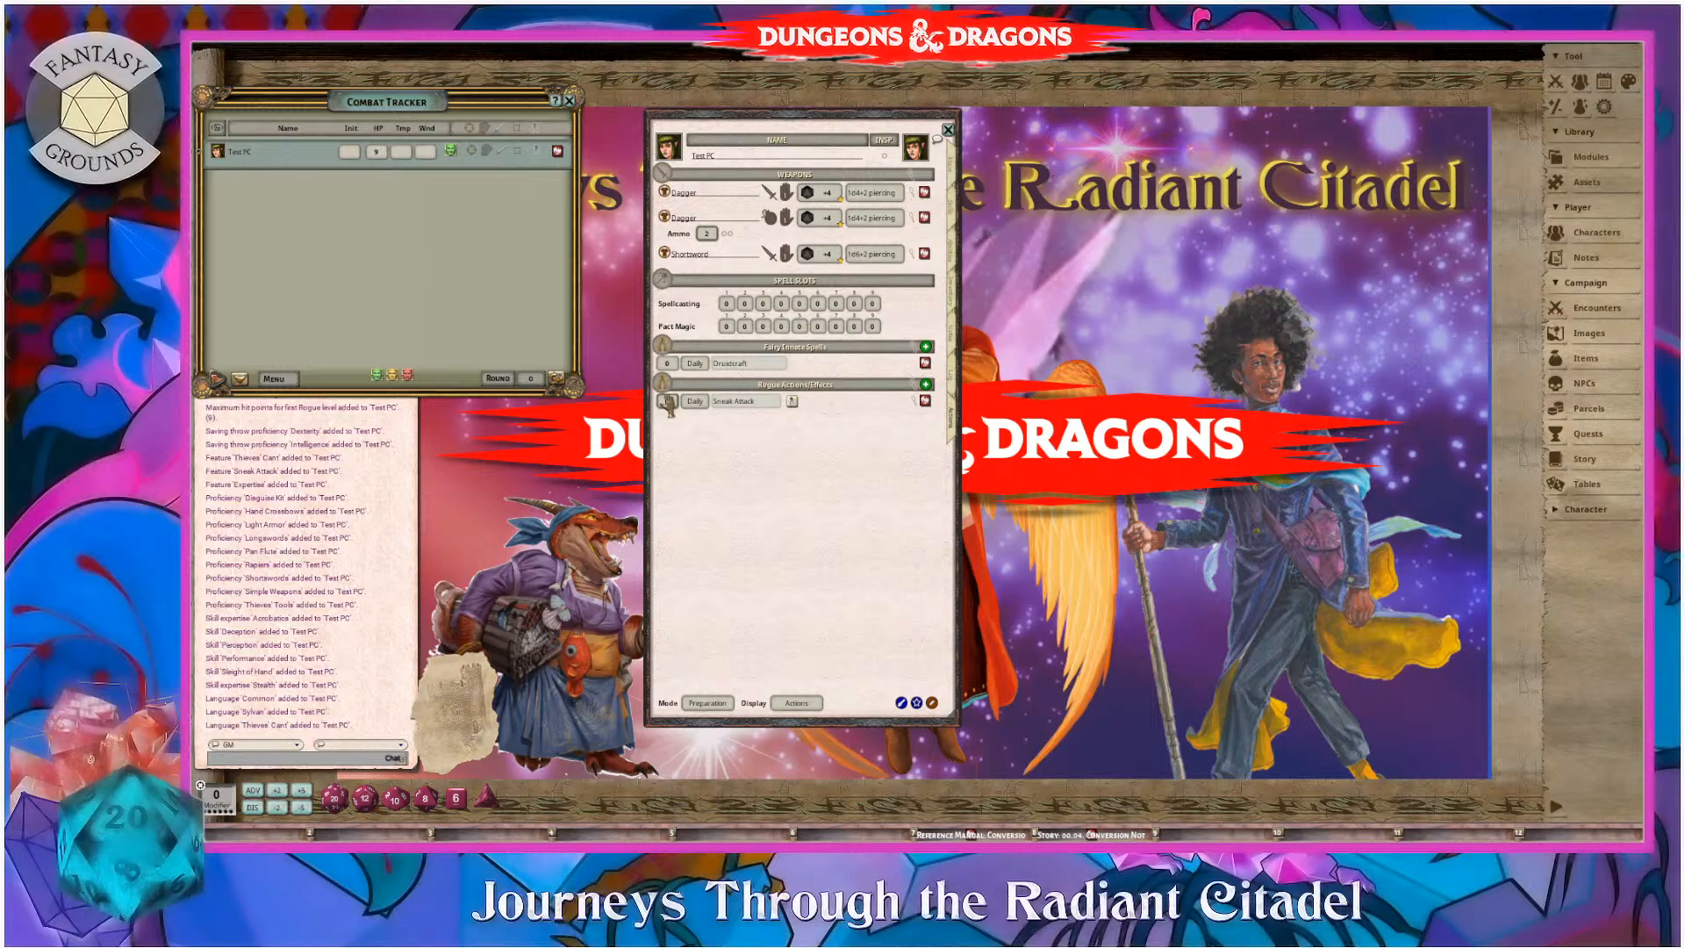
click(926, 403)
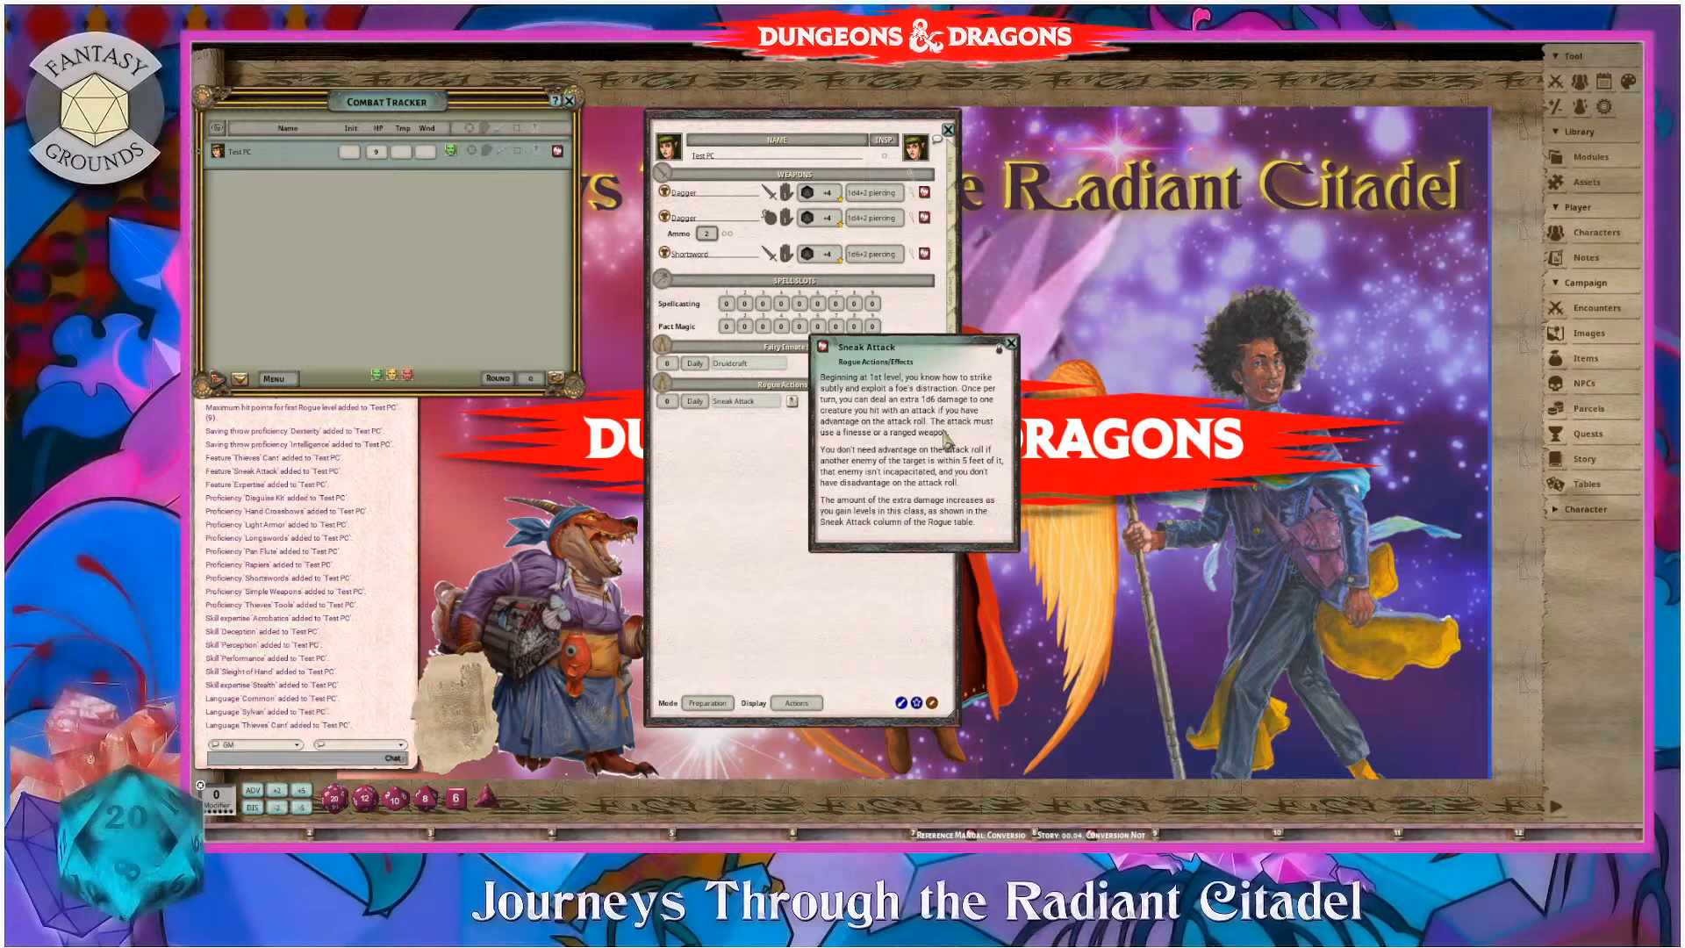
click(1011, 343)
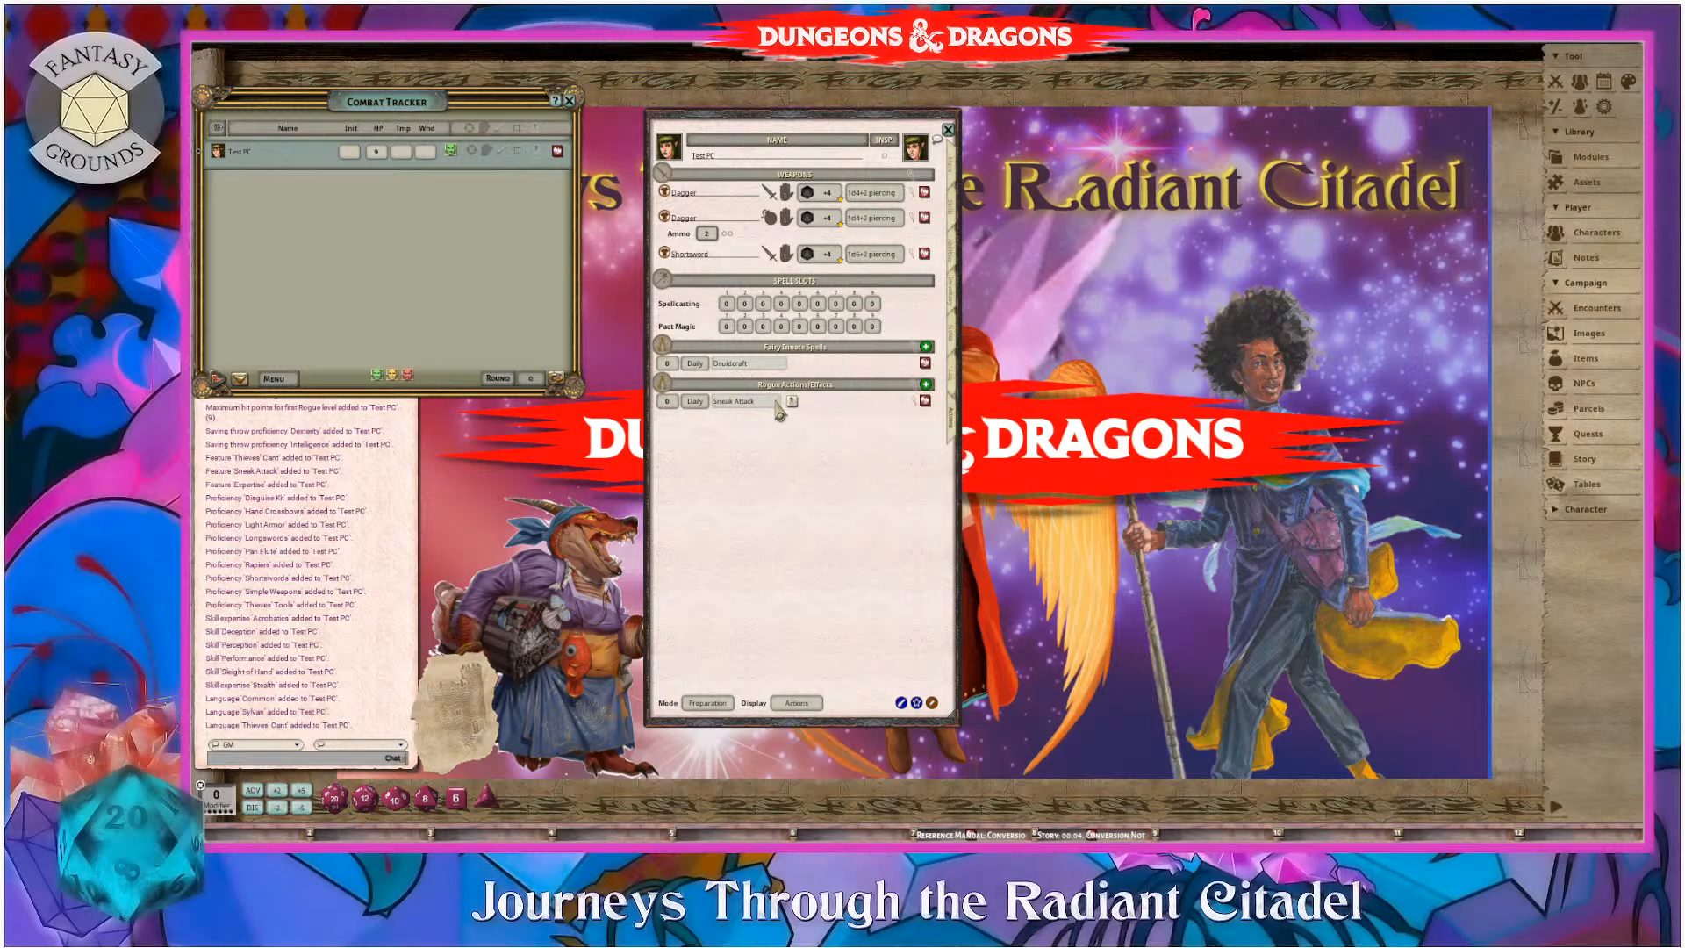
- Apply the Sneak Attack 1d6 damage effect to the character and roll the shortsword's damage twice into a widened chat window
mouse_move(795, 404)
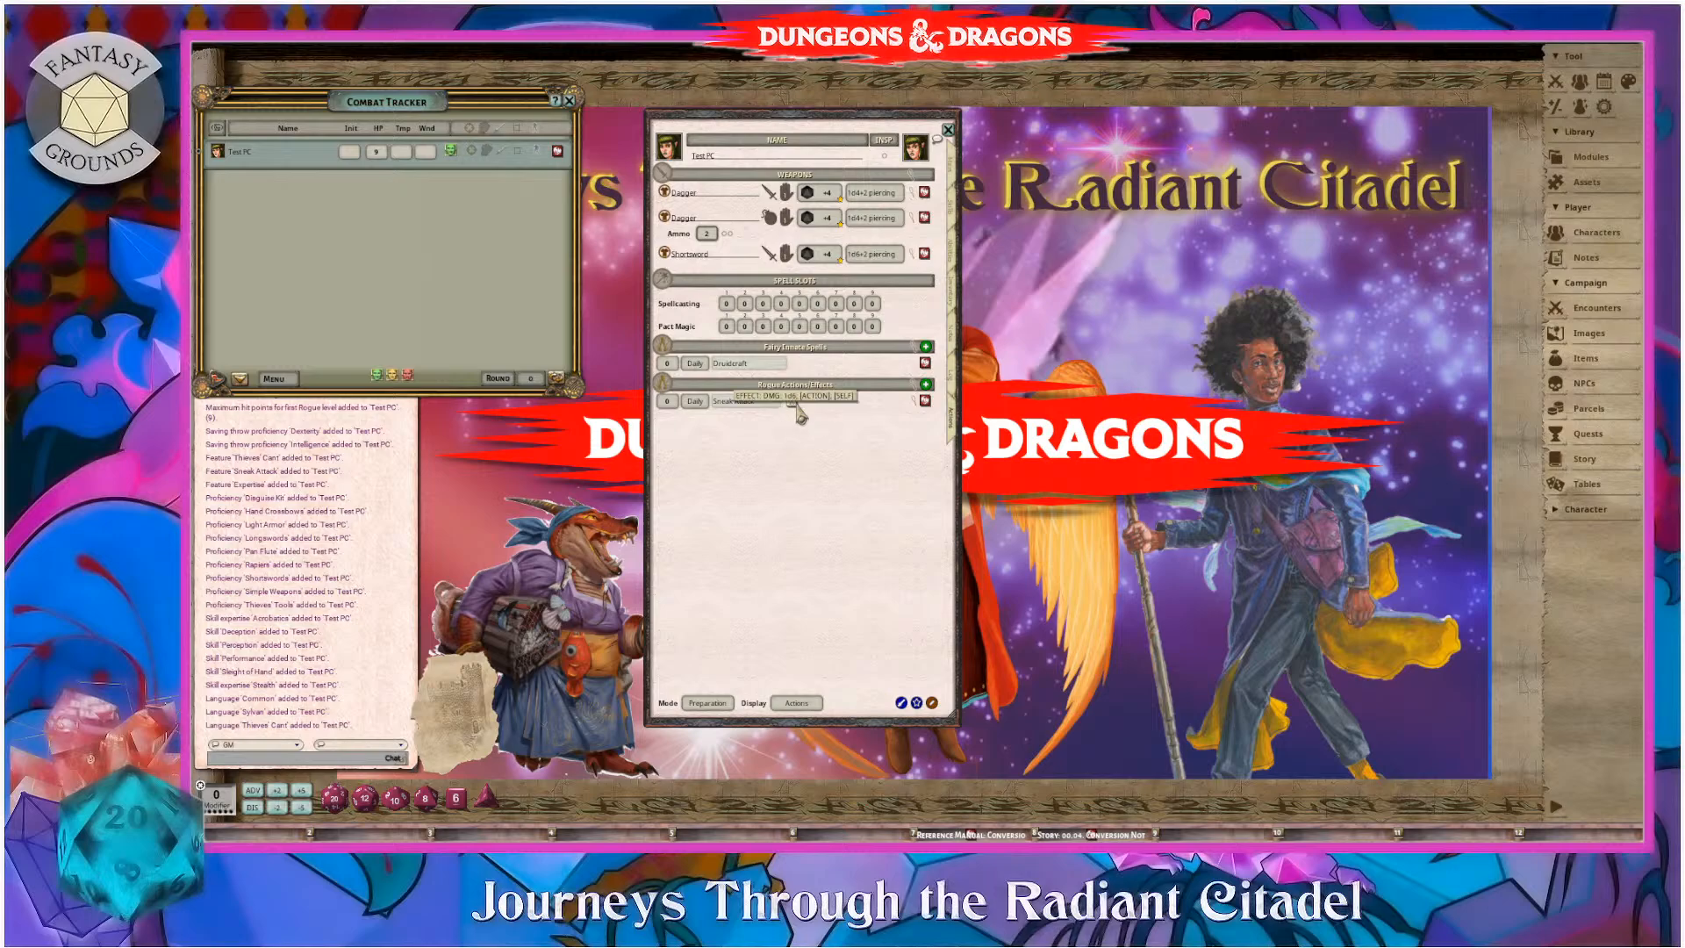
click(793, 402)
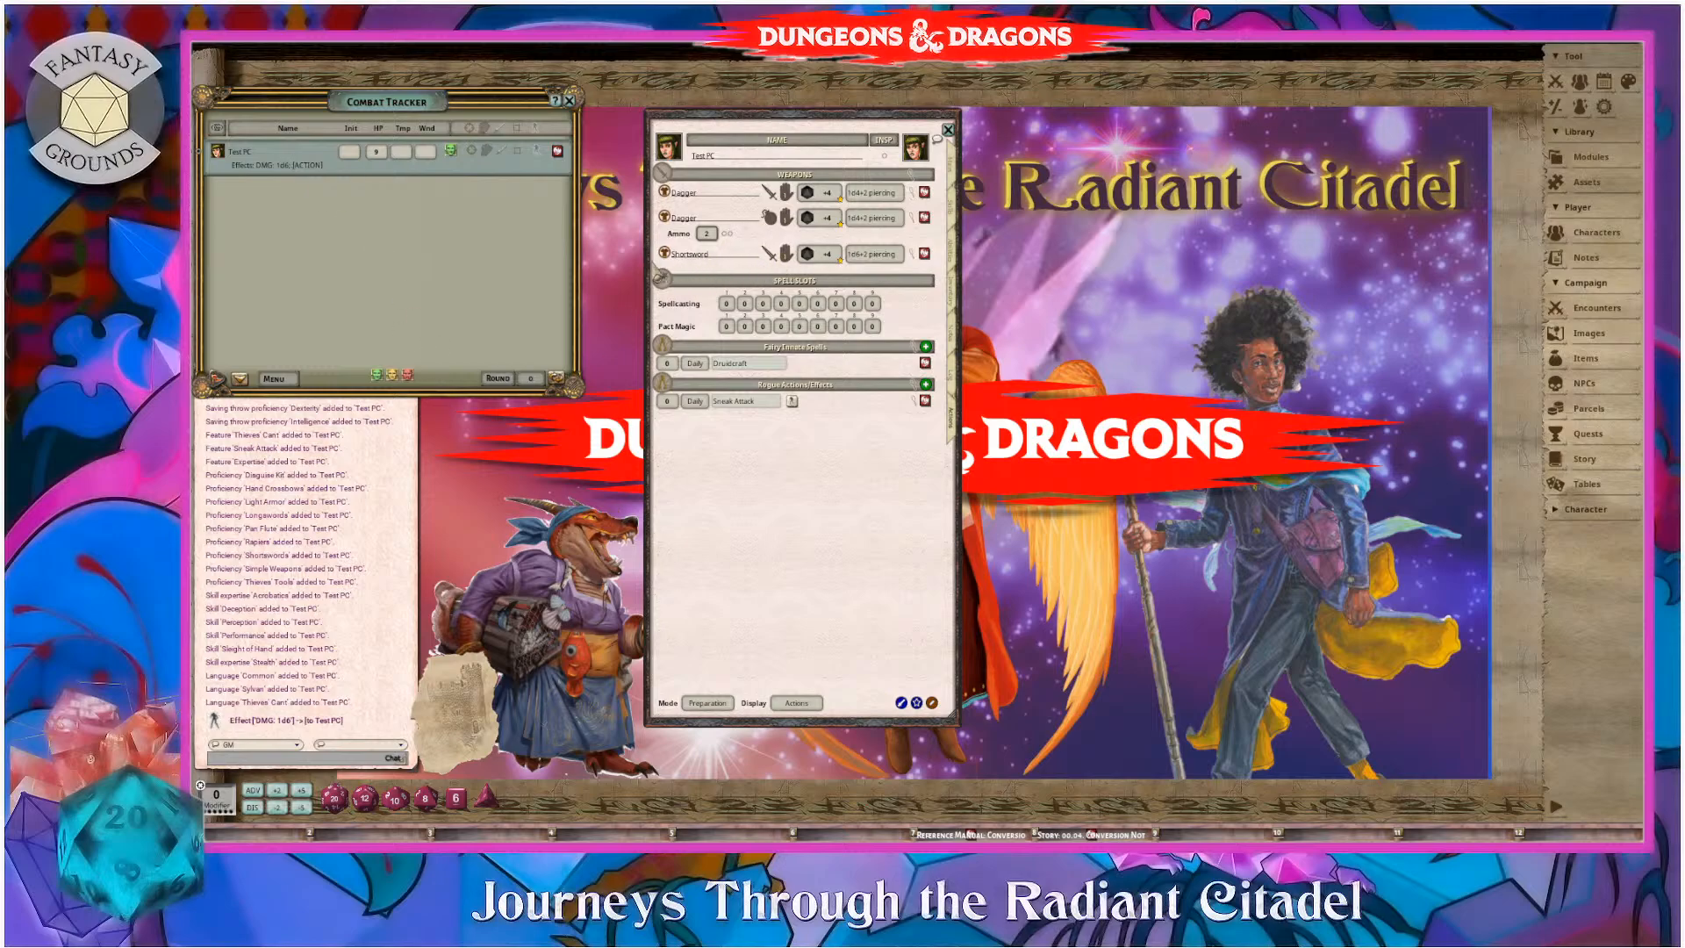
drag(851, 261, 328, 548)
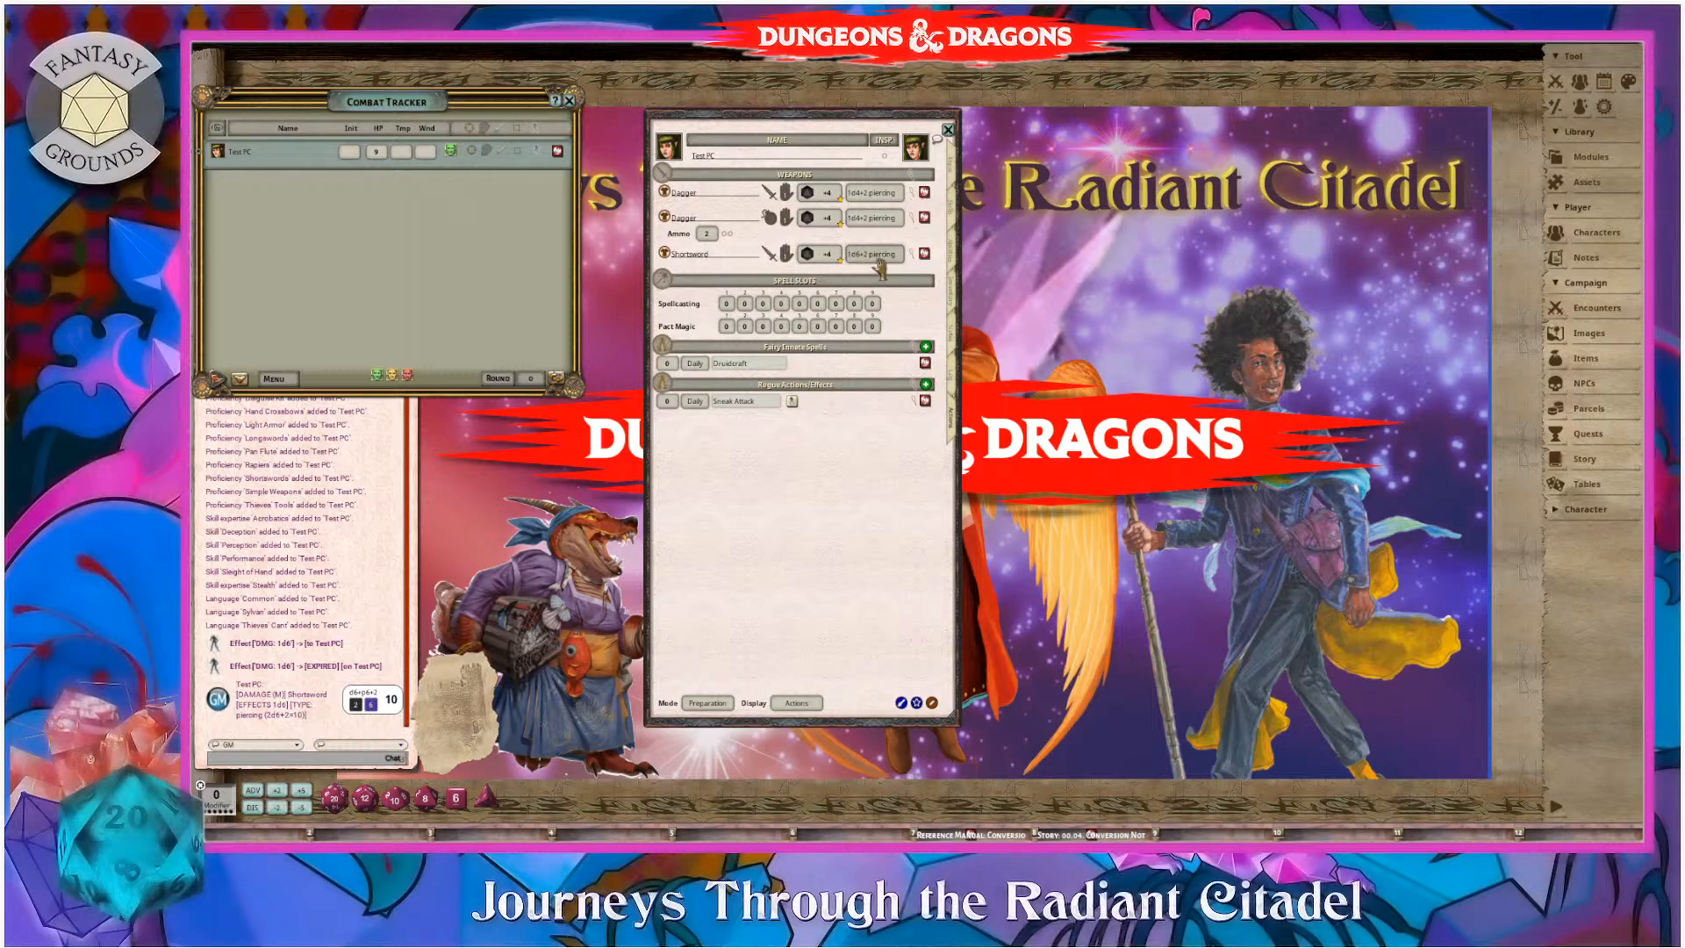
drag(881, 269, 303, 535)
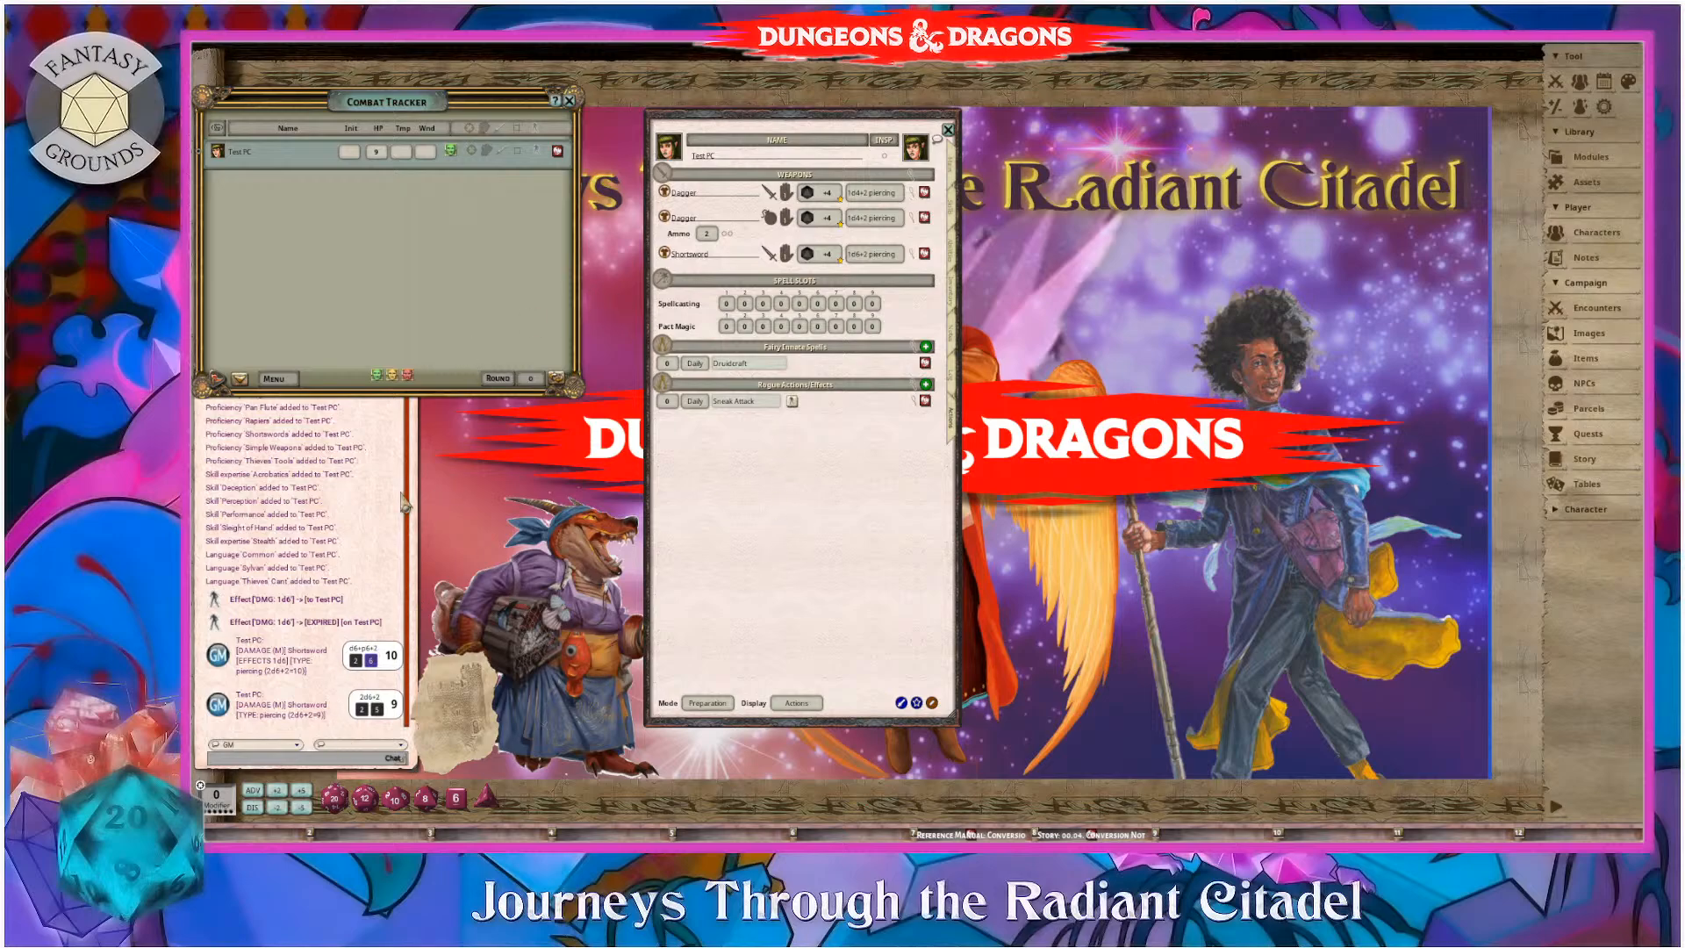
drag(433, 497, 580, 500)
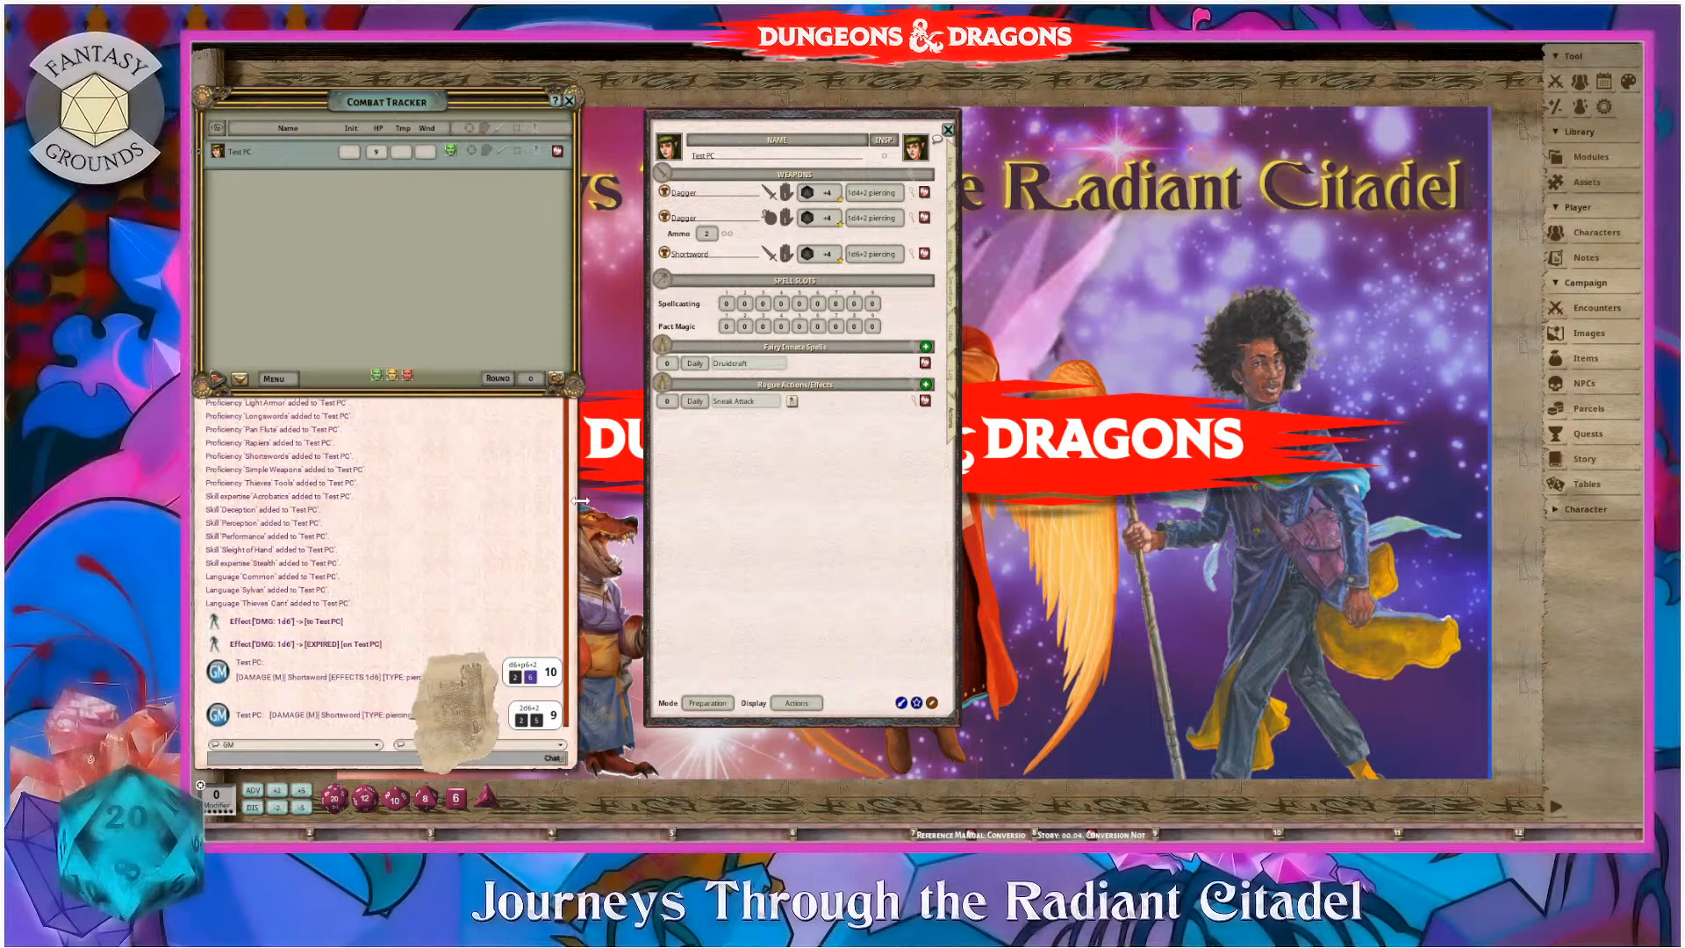